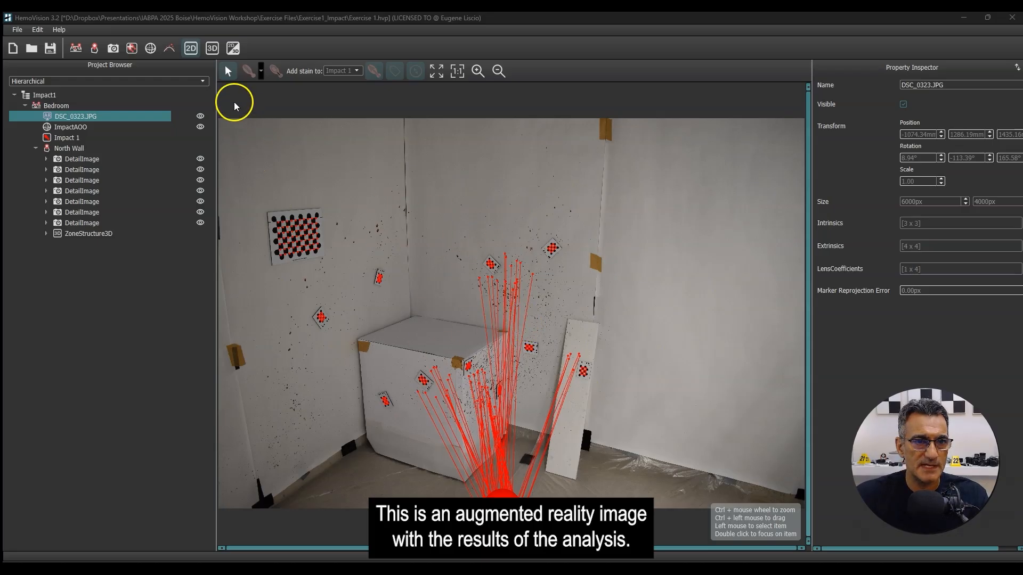
- Examine the reconstructed surfaces, stain trajectories and area of origin of the Bedroom scene in 3D from several angles
left_click(213, 51)
scroll(507, 331, "up", 6)
left_click_drag(447, 336, 584, 326)
right_click_drag(584, 326, 414, 366)
scroll(414, 366, "up", 3)
mouse_move(427, 389)
left_mouse_down()
mouse_move(443, 379)
mouse_move(418, 381)
left_mouse_up()
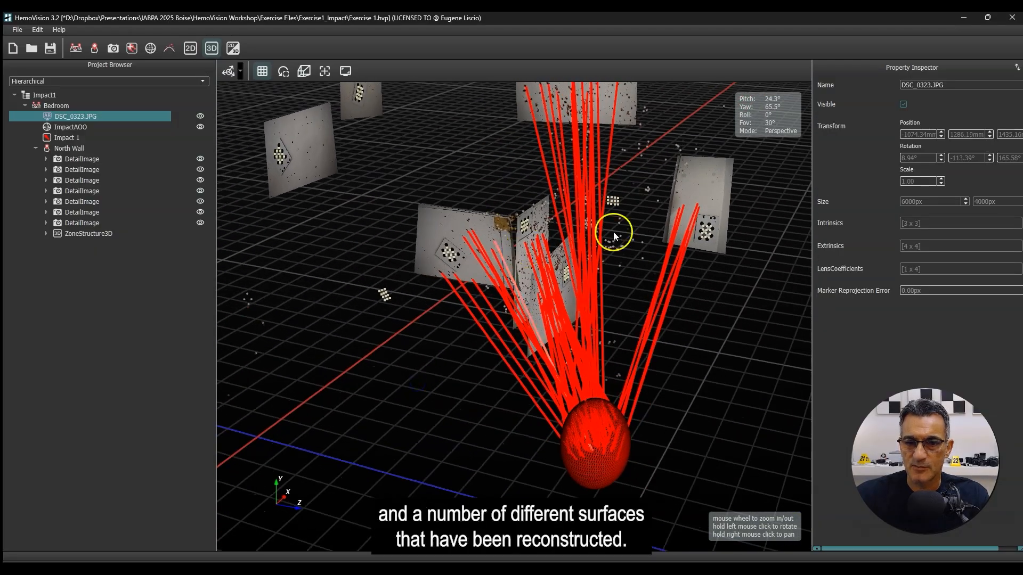
left_click_drag(498, 324, 409, 314)
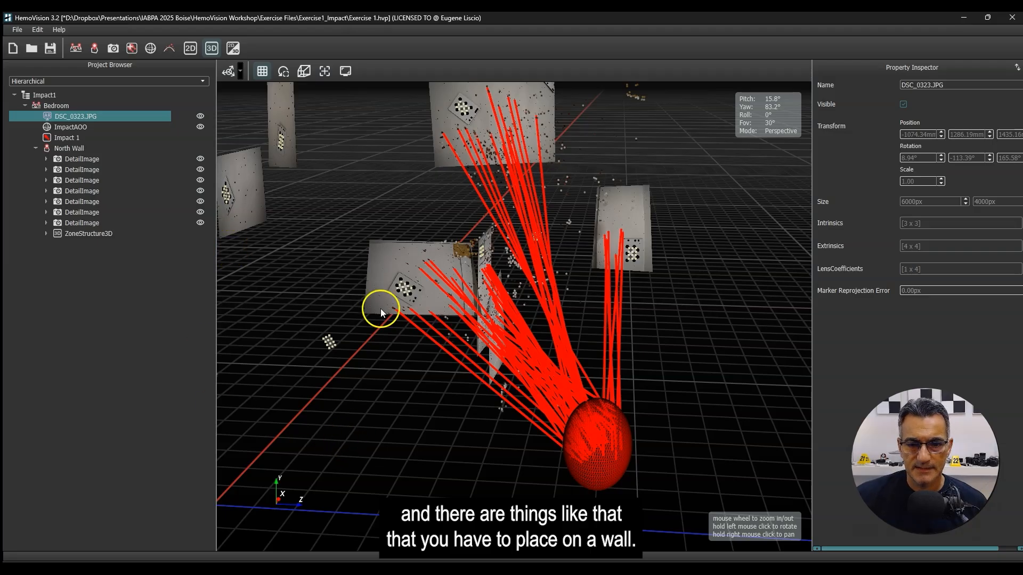
right_click_drag(381, 306, 472, 339)
left_click_drag(472, 337, 461, 314)
right_click_drag(462, 314, 521, 328)
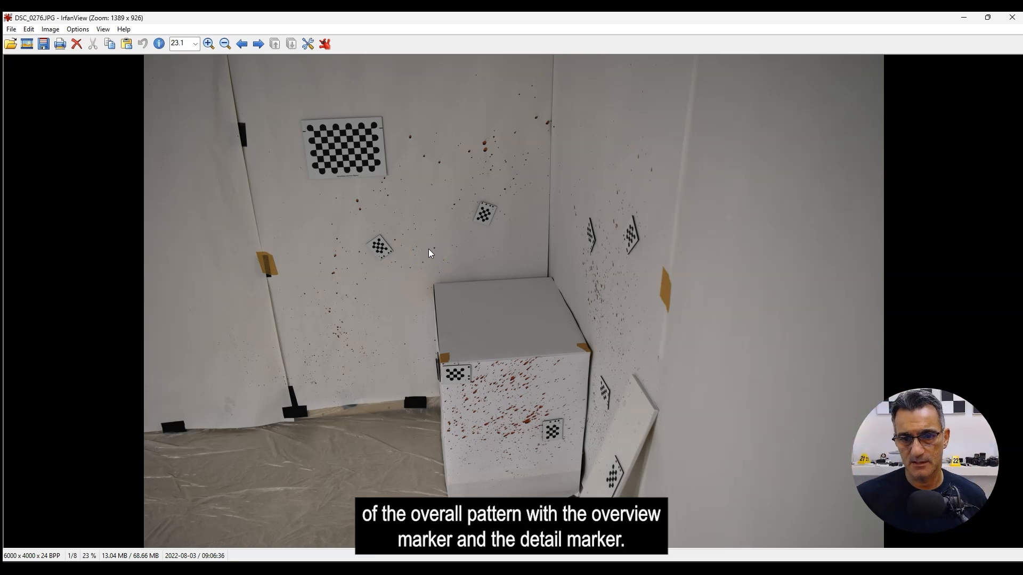
- Review the overview photos from DSC_0276.JPG to DSC_0285.JPG in IrfanView, go back to DSC_0279.JPG and close the viewer
scroll(462, 238, "down", 1)
scroll(553, 260, "down", 1)
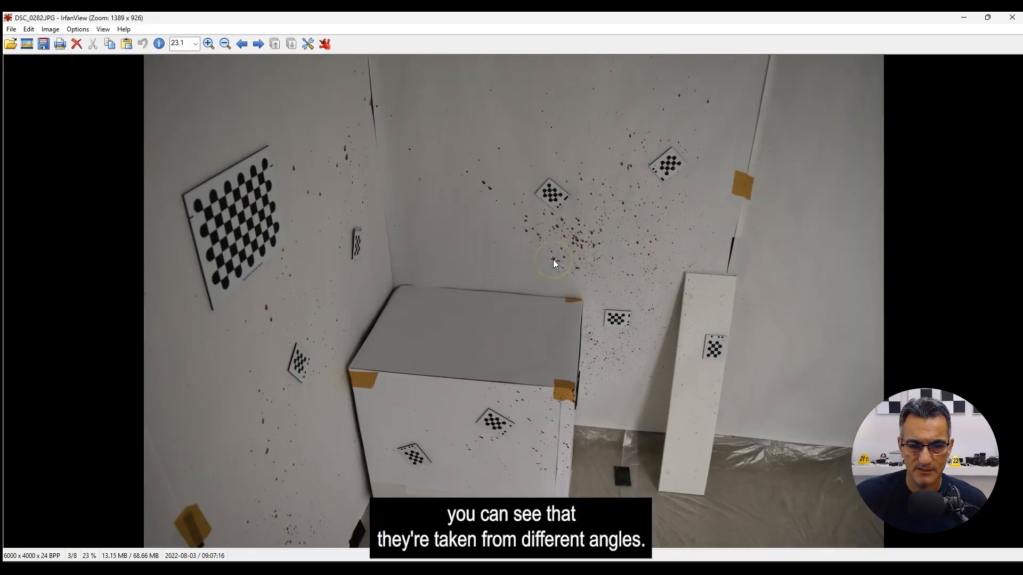
scroll(553, 260, "down", 1)
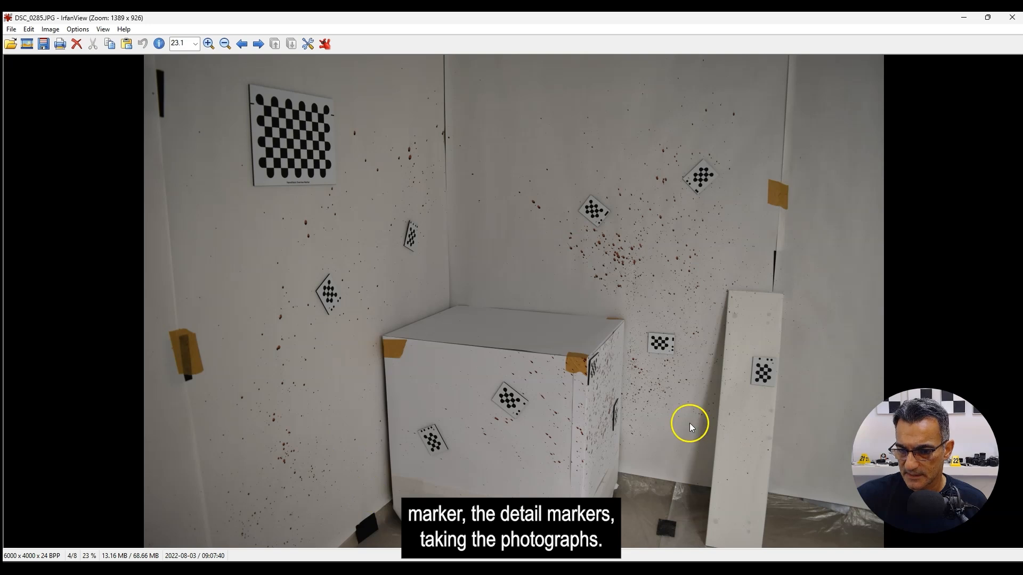
key("Left")
key("Left")
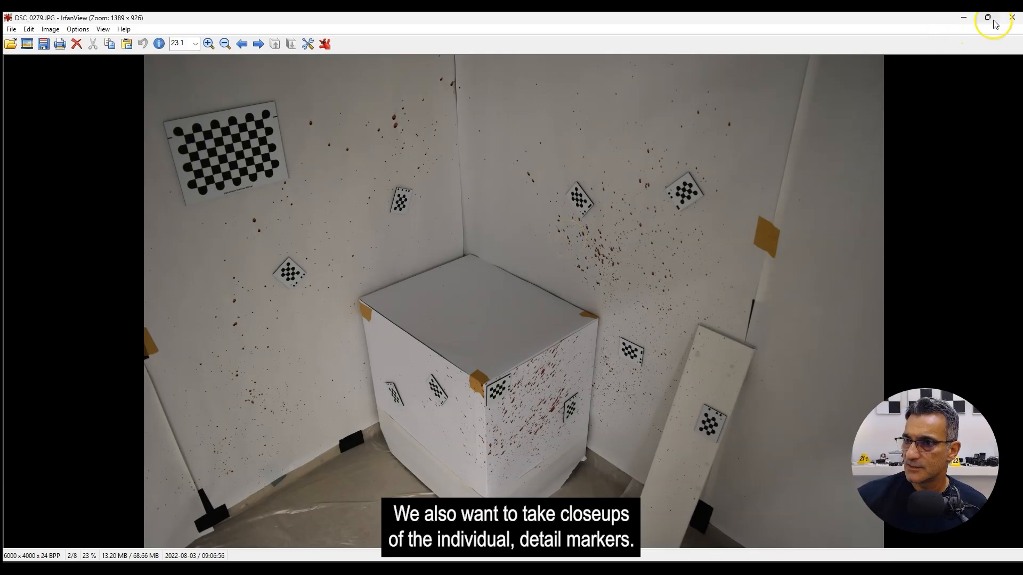
left_click(1013, 17)
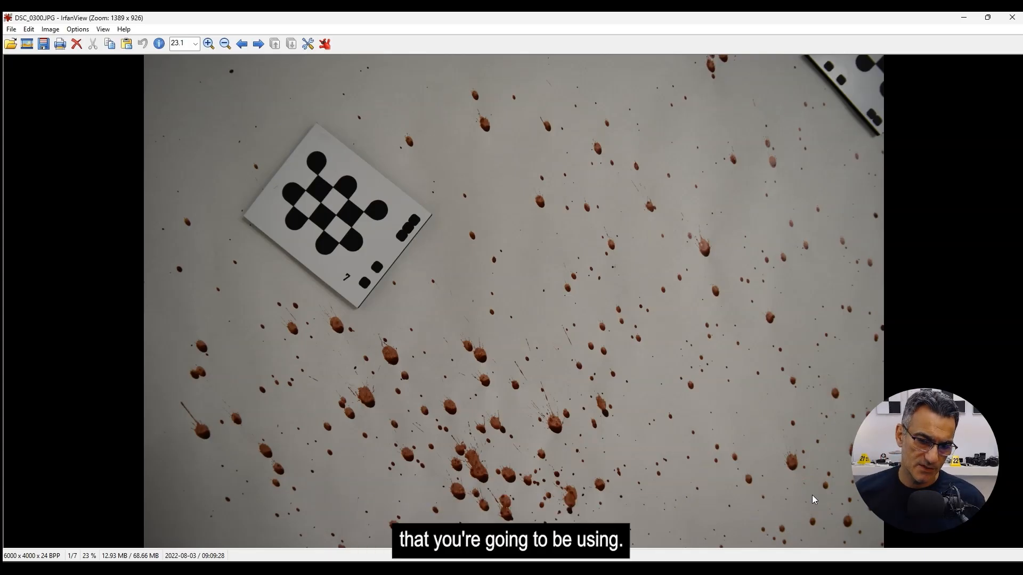
- Browse the close-up photos of the detail markers and surrounding stains, from DSC_0300.JPG through DSC_0314.JPG
scroll(573, 198, "down", 1)
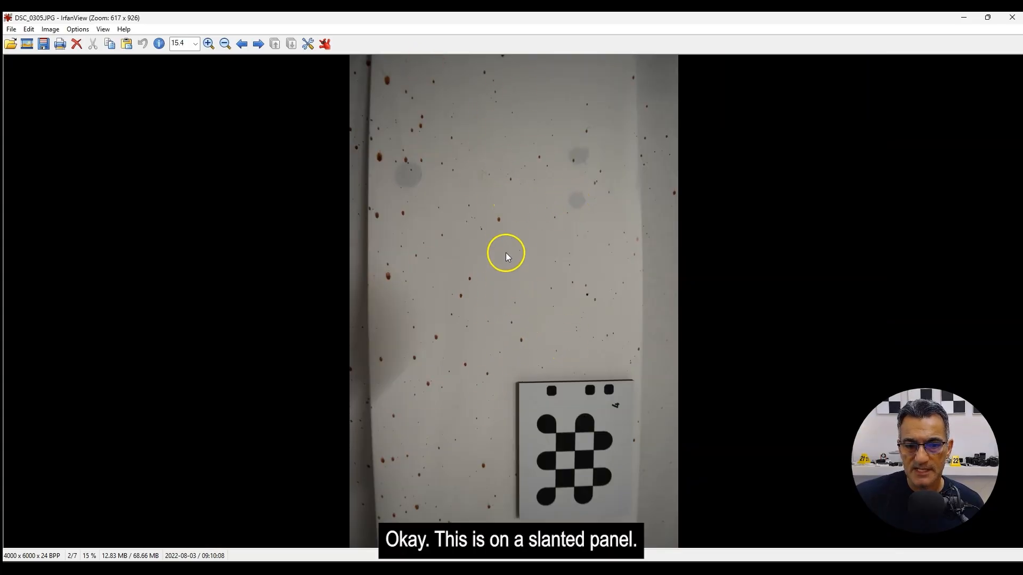
scroll(505, 241, "down", 1)
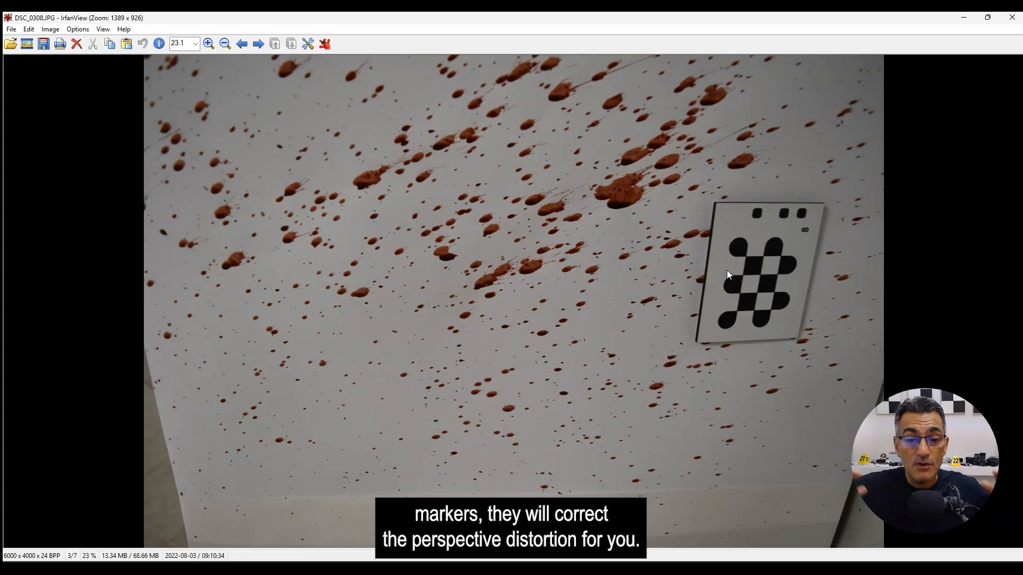
scroll(527, 284, "down", 1)
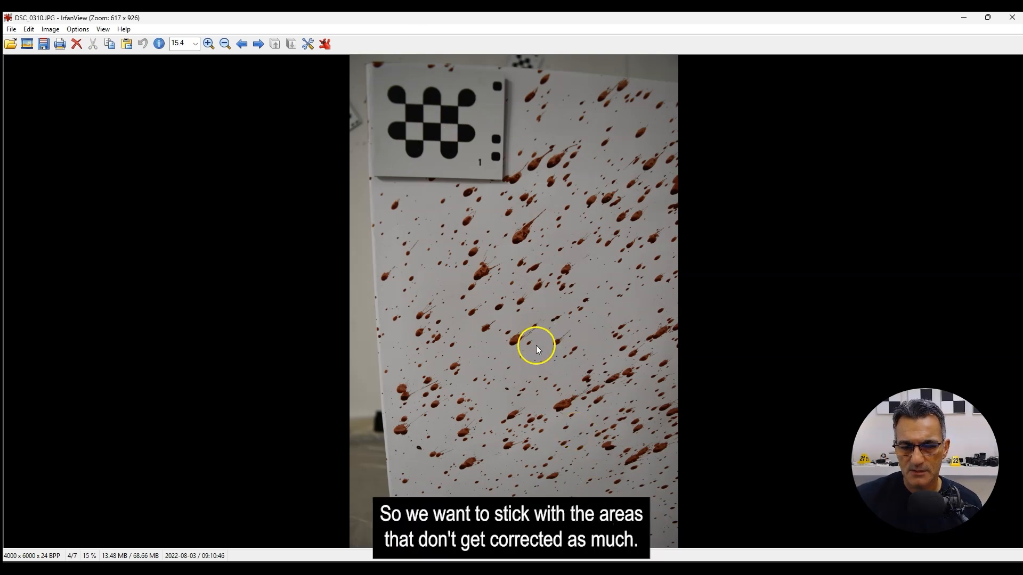
key("Right")
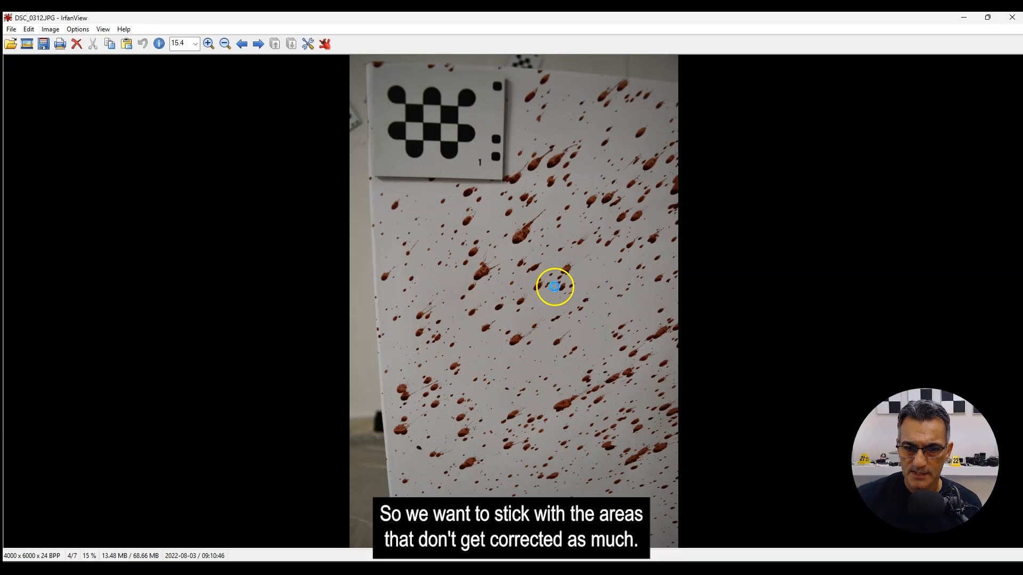
key("Right")
key("Right")
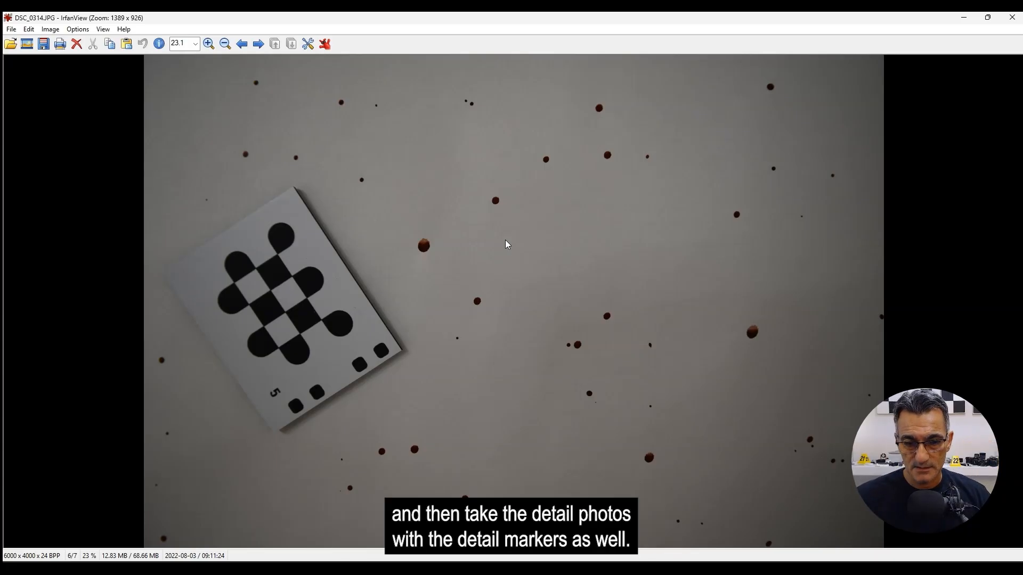
left_click(600, 240)
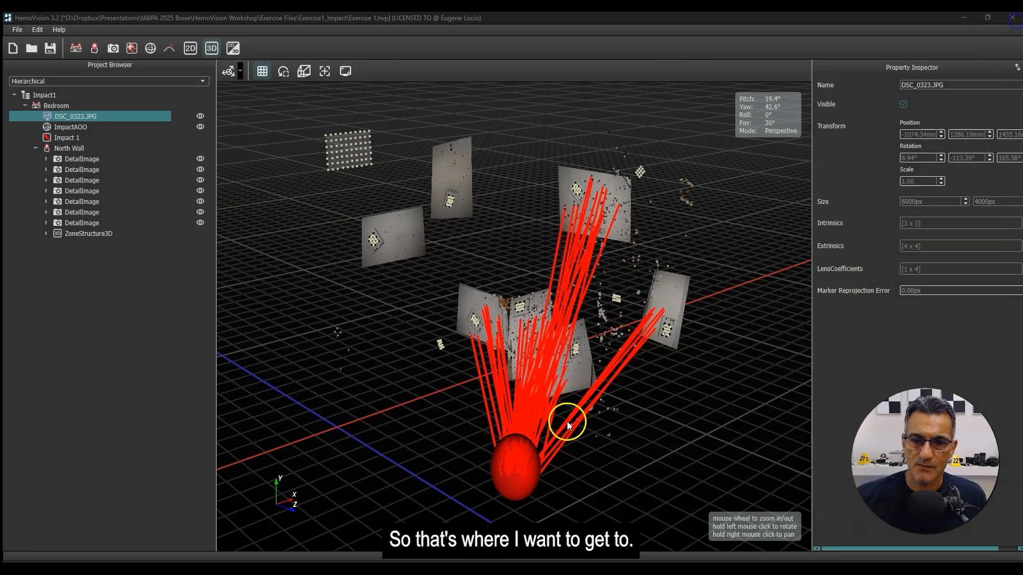
- Inspect the converging trajectories in HemoVision and select the area-of-origin ellipsoid to view its properties
left_click_drag(571, 422, 612, 265)
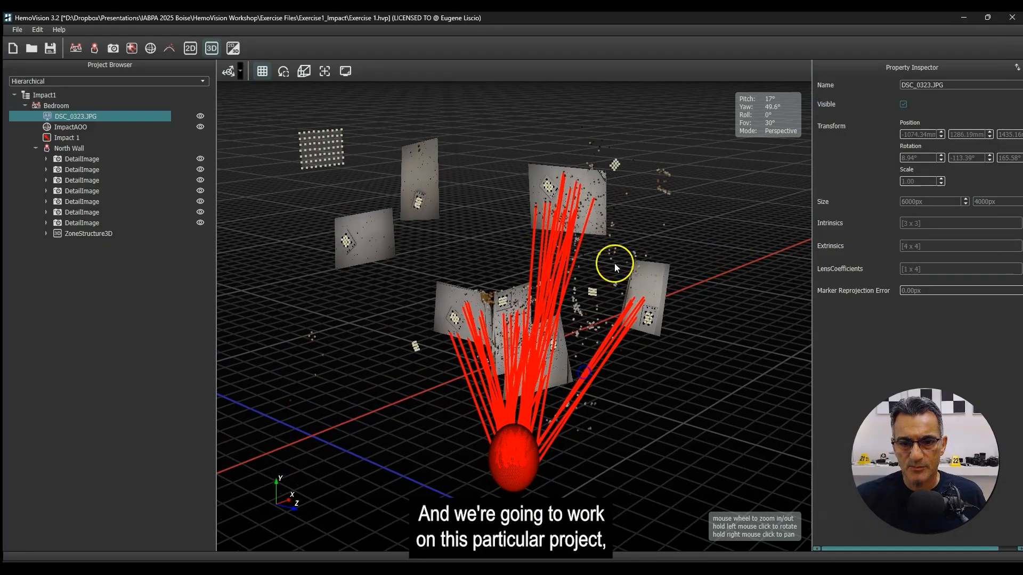
left_click_drag(456, 313, 628, 429)
left_click(657, 416)
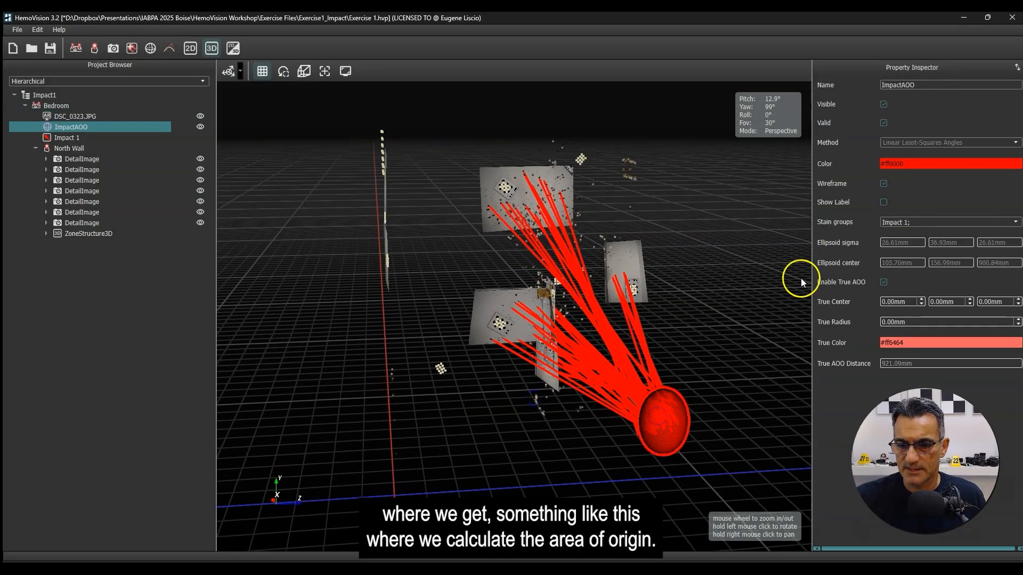
left_click_drag(567, 417, 370, 338)
- Start a new project, discarding unsaved changes in the current one, and name it DemonstrationYT
left_click(12, 48)
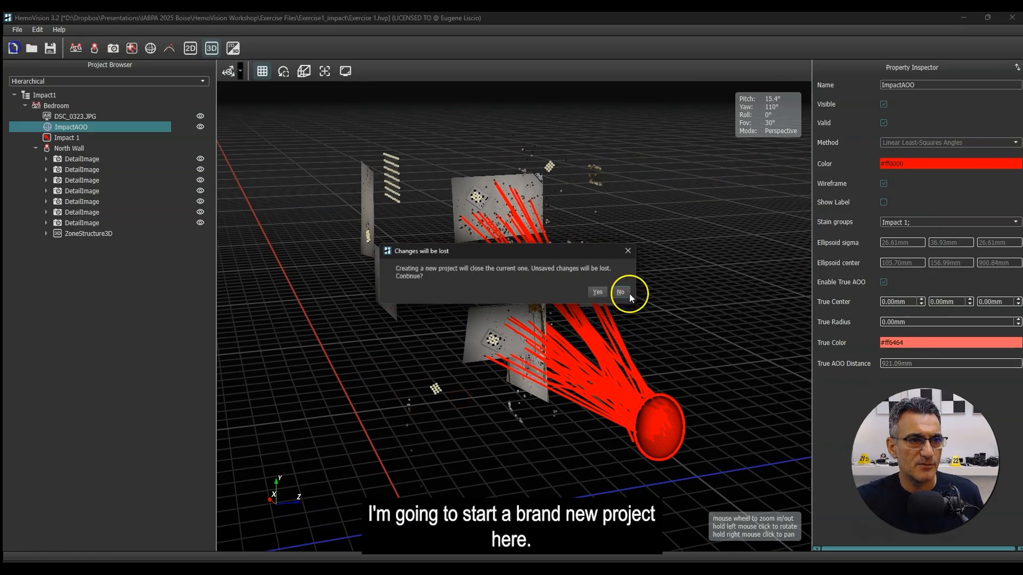
left_click(603, 293)
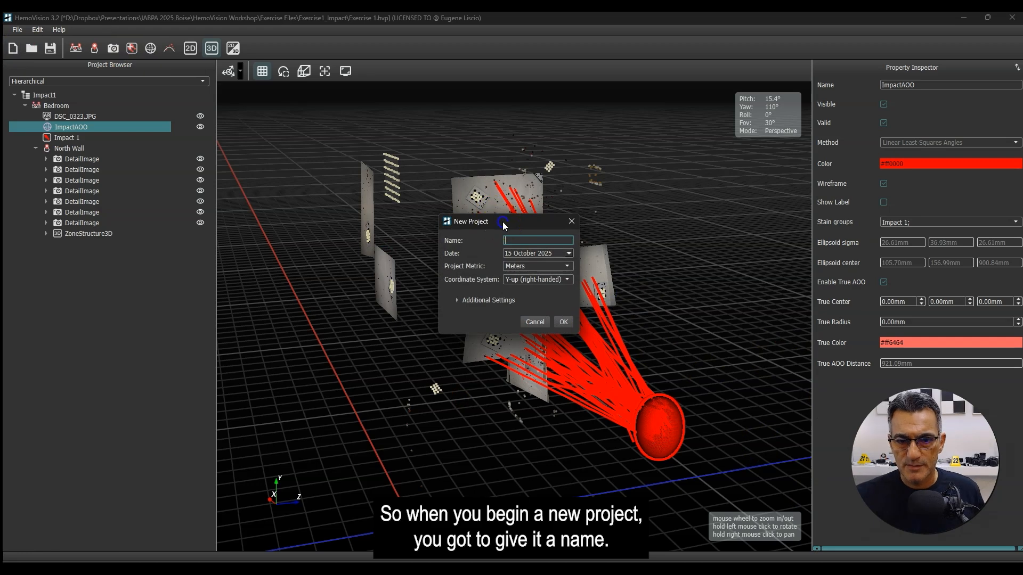
left_click_drag(503, 221, 503, 230)
left_click(522, 248)
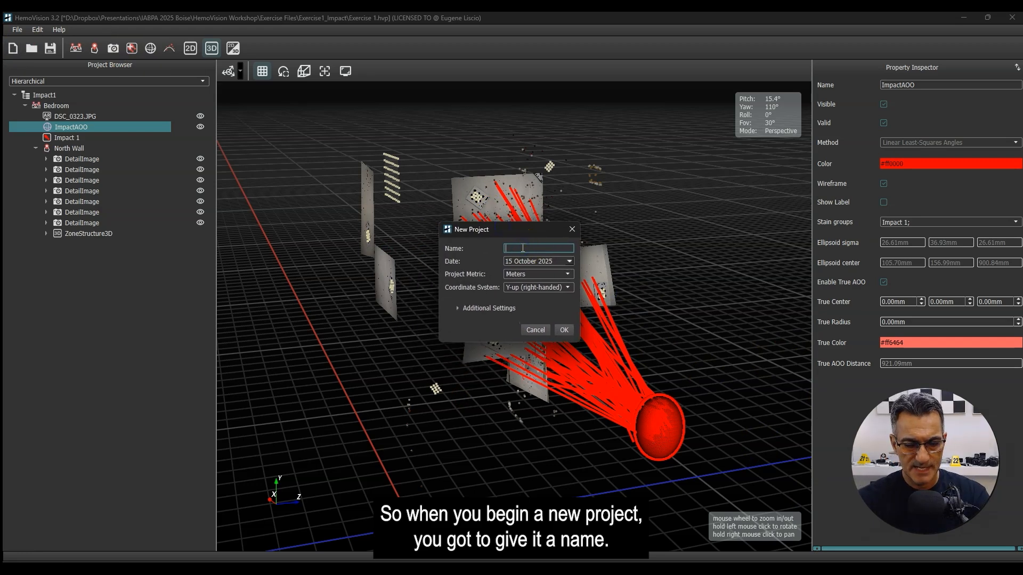
type("Demonstra")
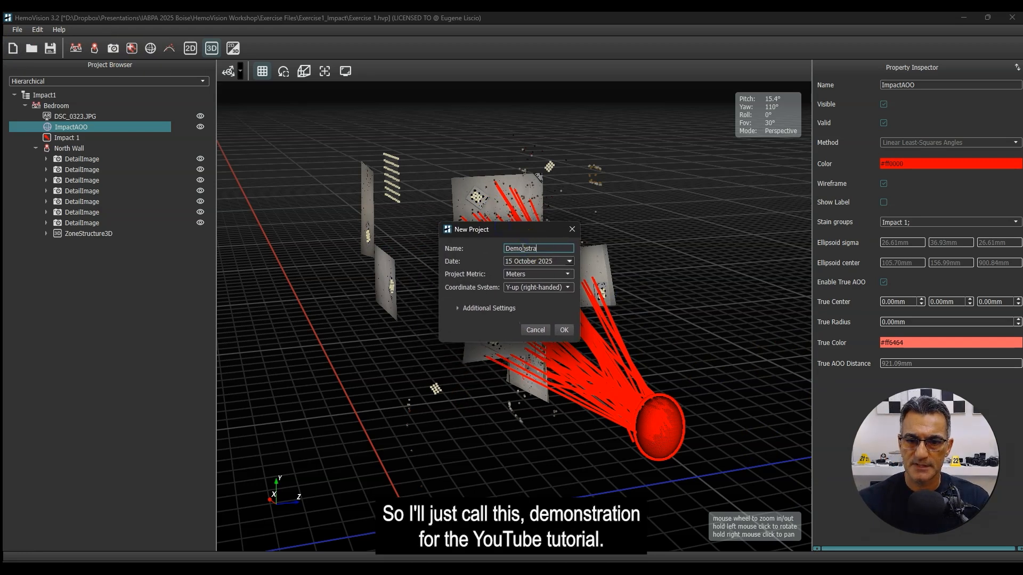
type("tionYT")
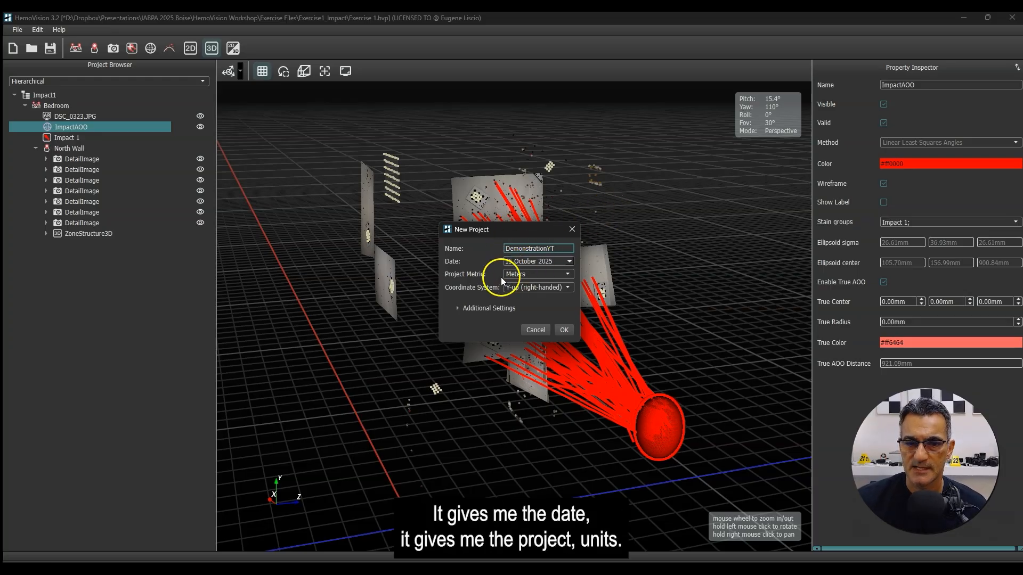
- Set the project metric to Millimeters and the coordinate system to Z-up (right-handed), and create the project
left_click(523, 273)
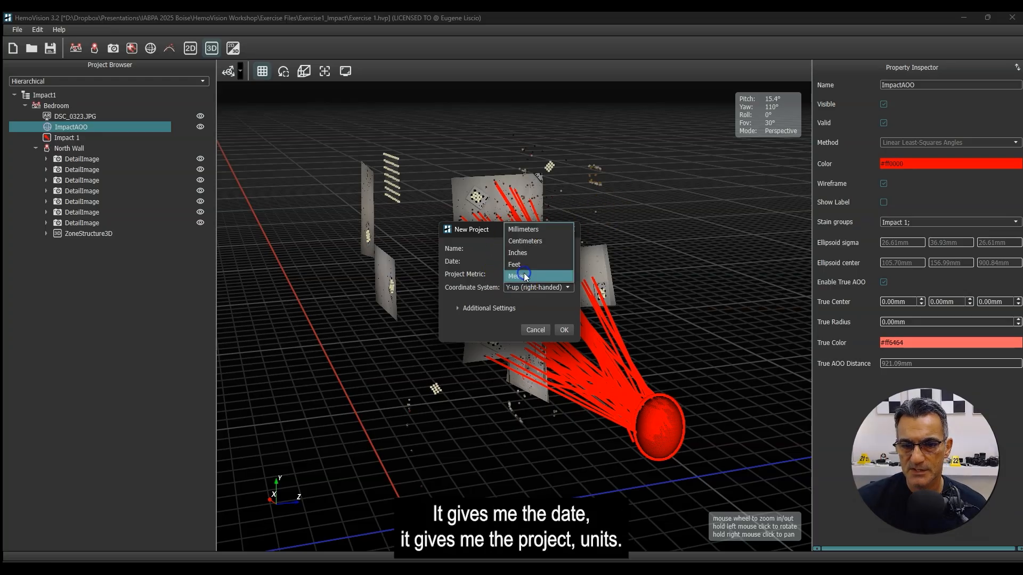
left_click(530, 231)
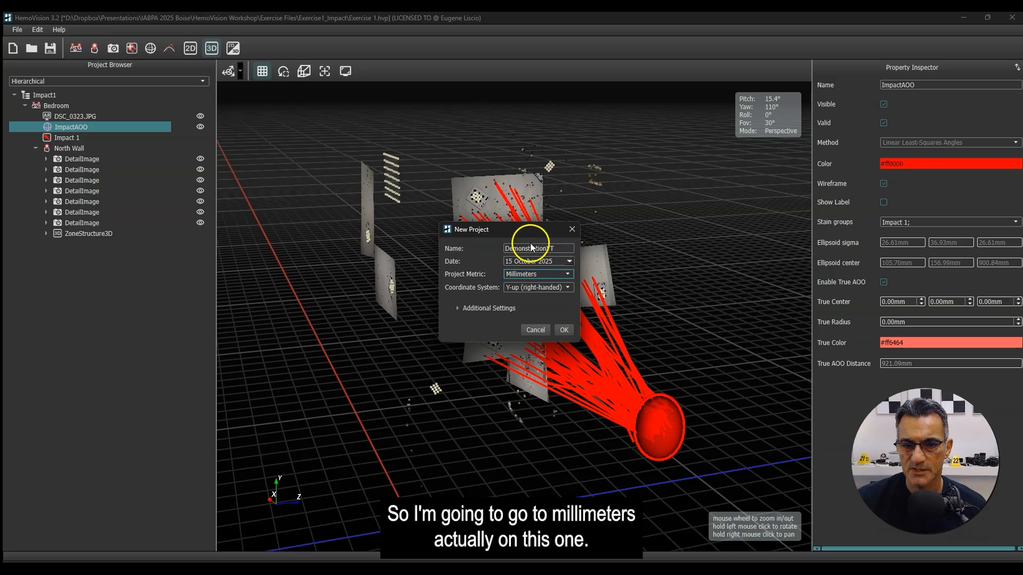
left_click(516, 286)
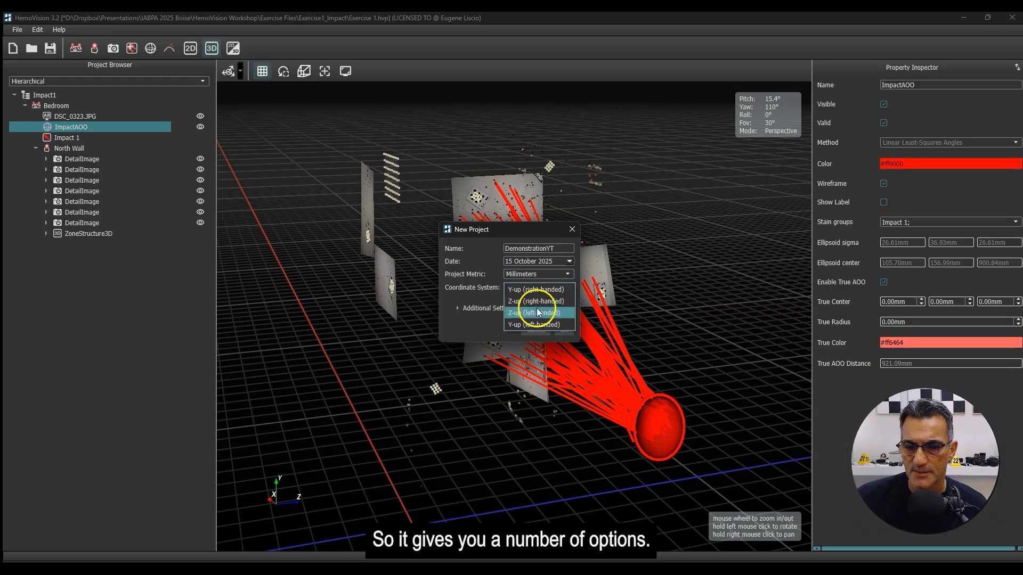
left_click(518, 302)
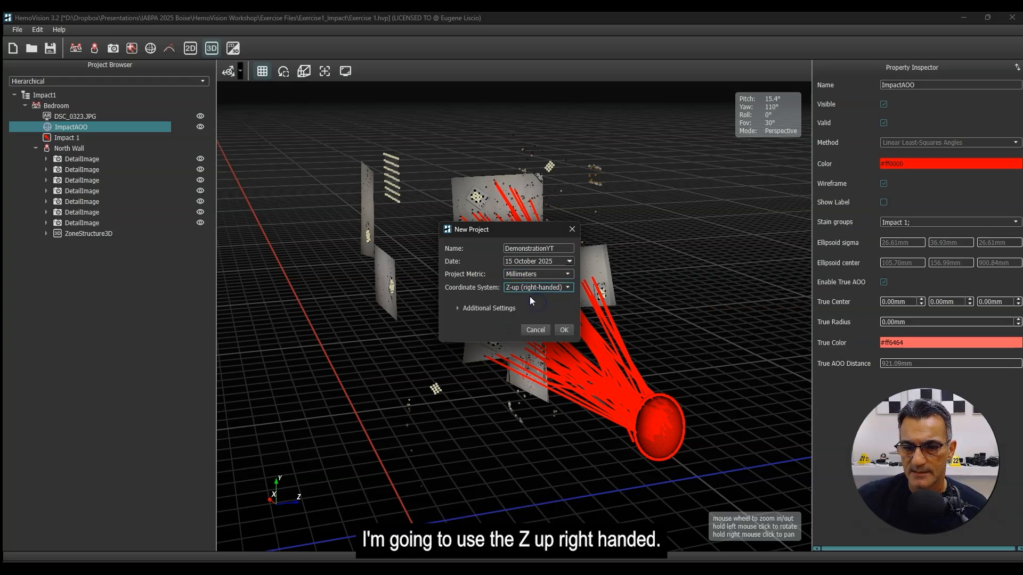
left_click(534, 288)
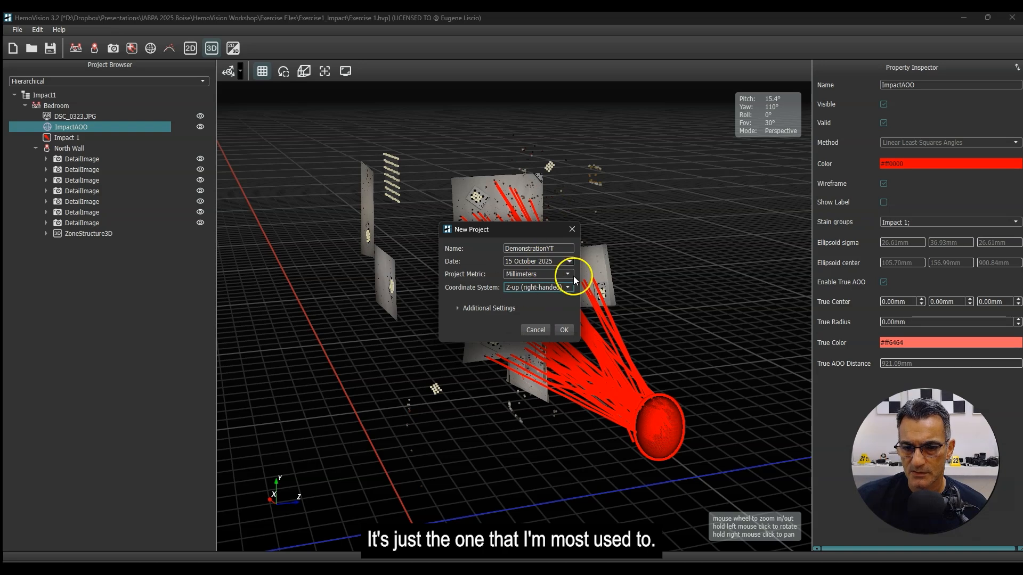
left_click(564, 329)
- Explore the empty 3D scene by rotating, panning and zooming around the grid origin
left_click_drag(573, 322, 550, 311)
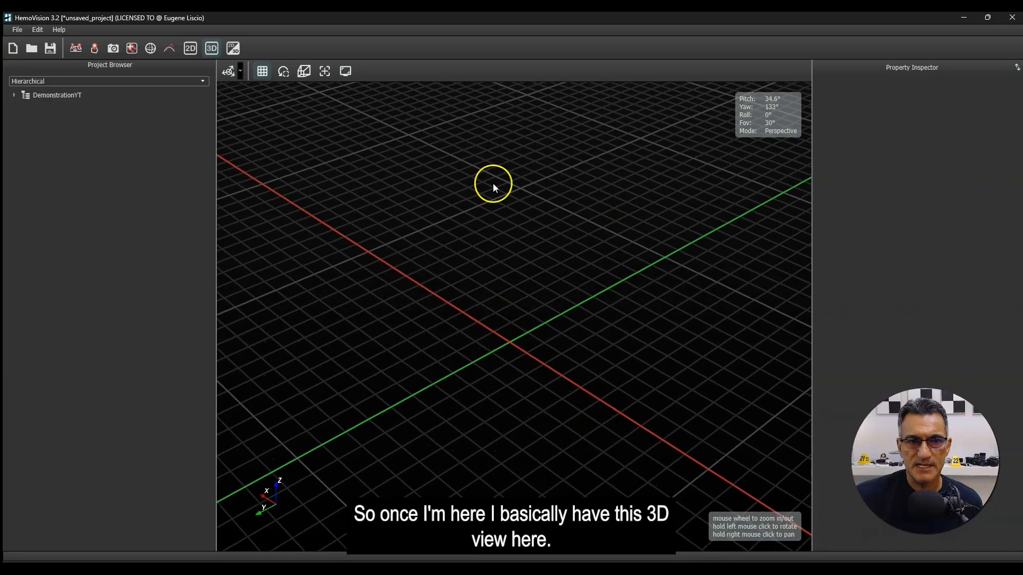
right_click_drag(521, 301, 527, 325)
right_click_drag(655, 429, 490, 407)
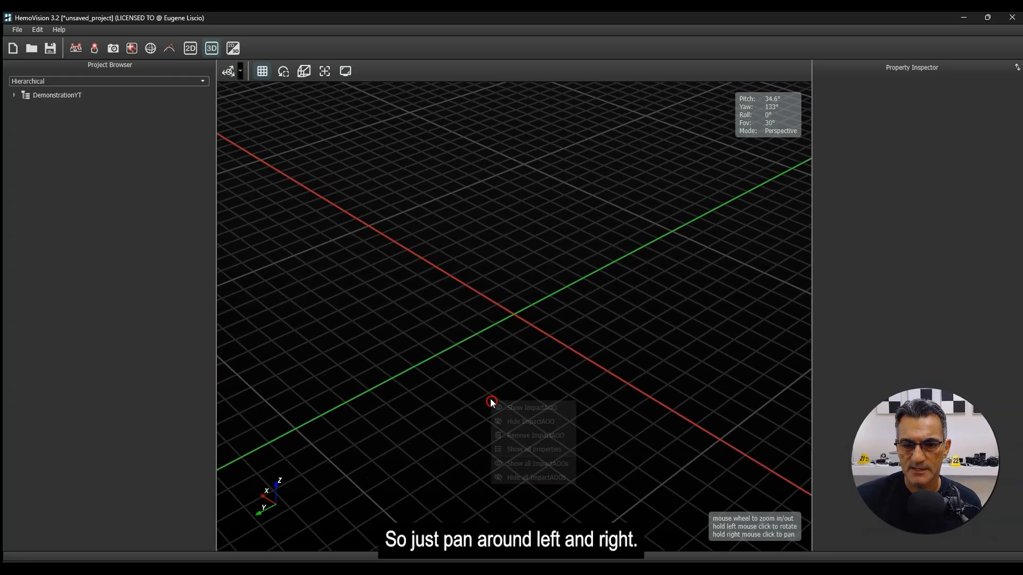
left_click(503, 338)
scroll(502, 337, "up", 2)
scroll(503, 340, "down", 4)
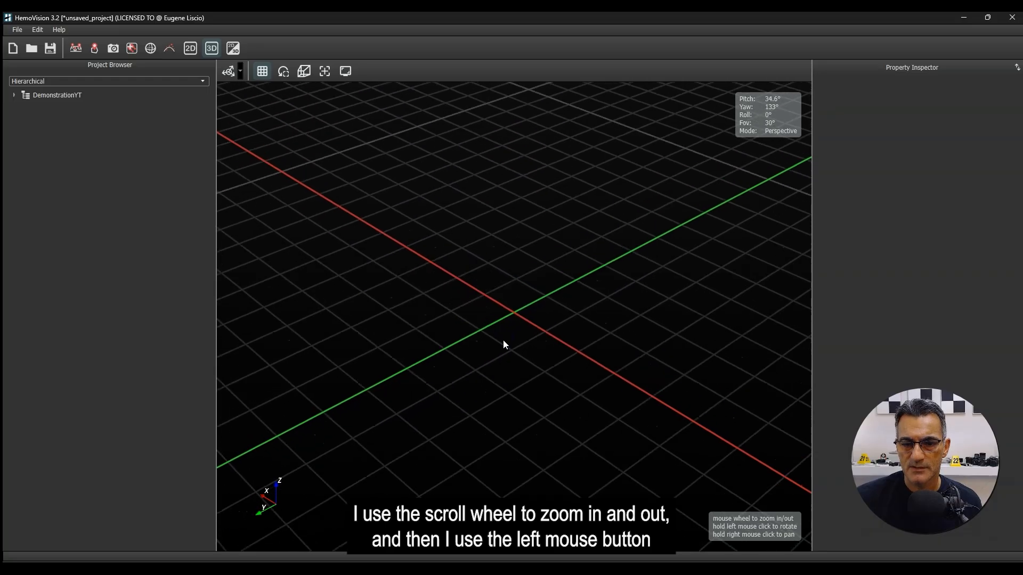
mouse_move(533, 367)
left_mouse_down()
mouse_move(501, 369)
mouse_move(506, 379)
mouse_move(548, 370)
mouse_move(497, 376)
mouse_move(527, 365)
left_mouse_up()
right_click_drag(528, 366, 531, 340)
left_click_drag(531, 341, 545, 254)
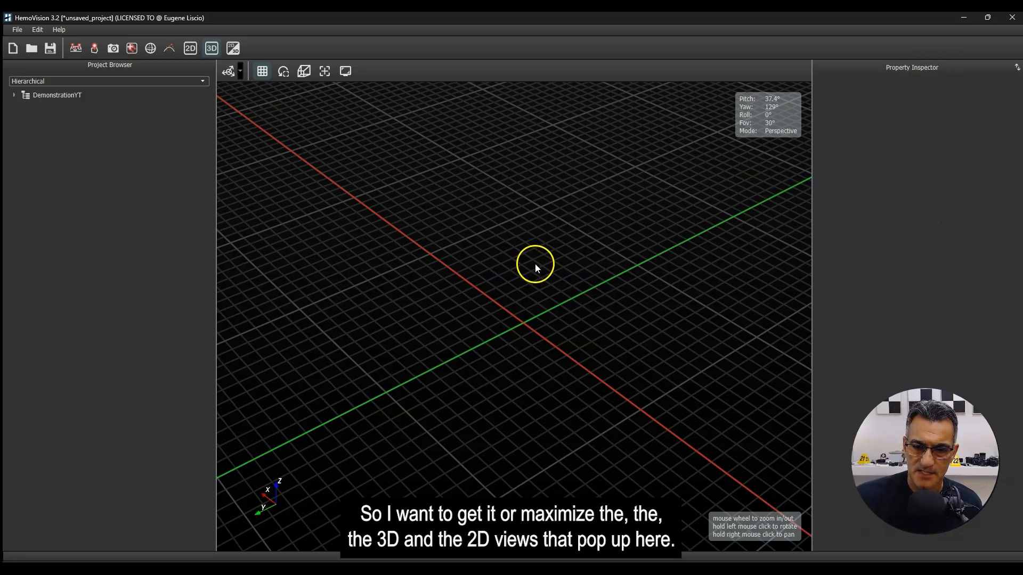
- Dock the Property Inspector beneath the Project Browser to enlarge the 3D view
right_click_drag(536, 290, 559, 279)
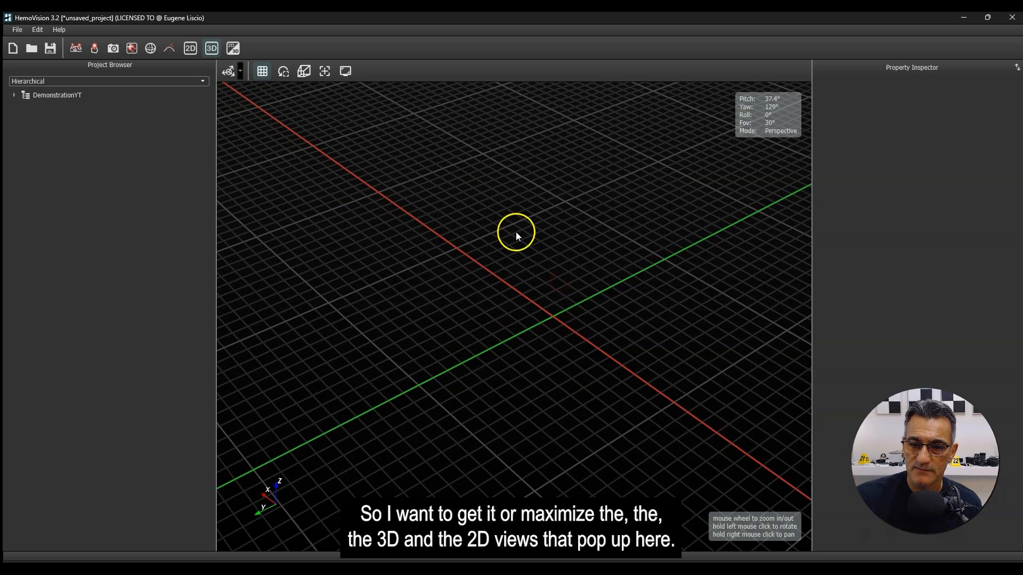
left_click_drag(959, 66, 169, 317)
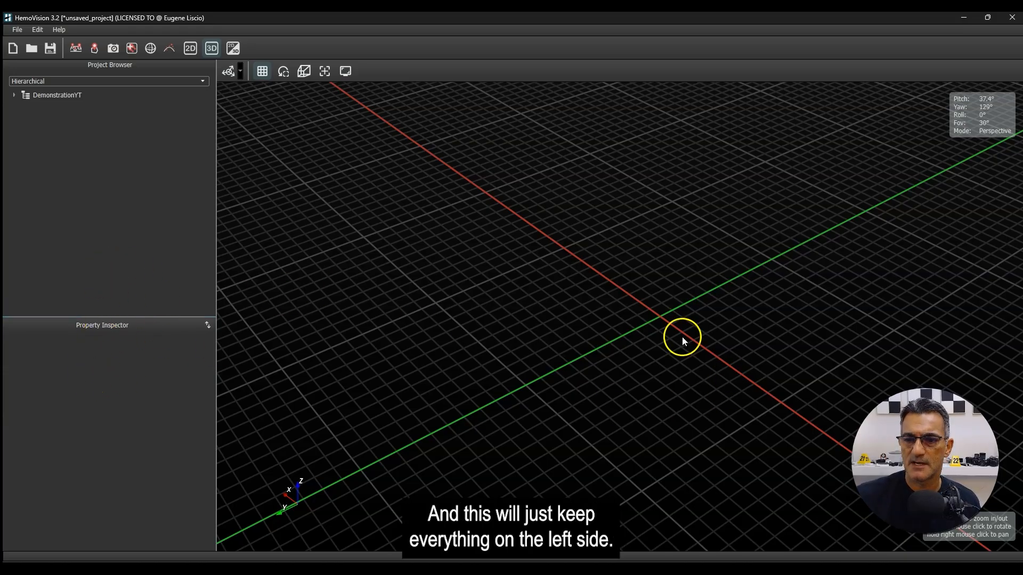
right_click_drag(683, 338, 663, 347)
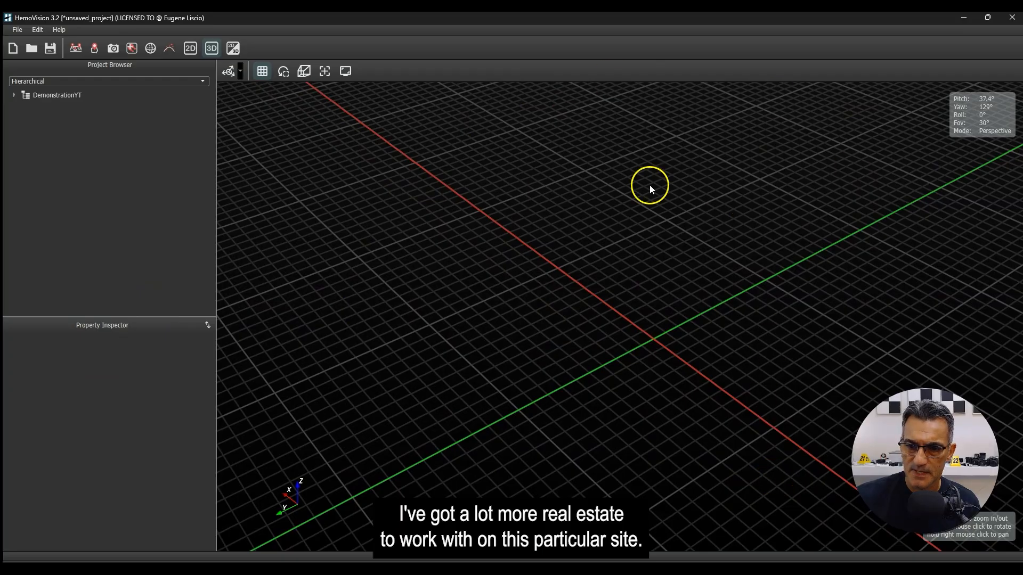
- Turn off the grid in the 3D view
left_click_drag(675, 273, 625, 319)
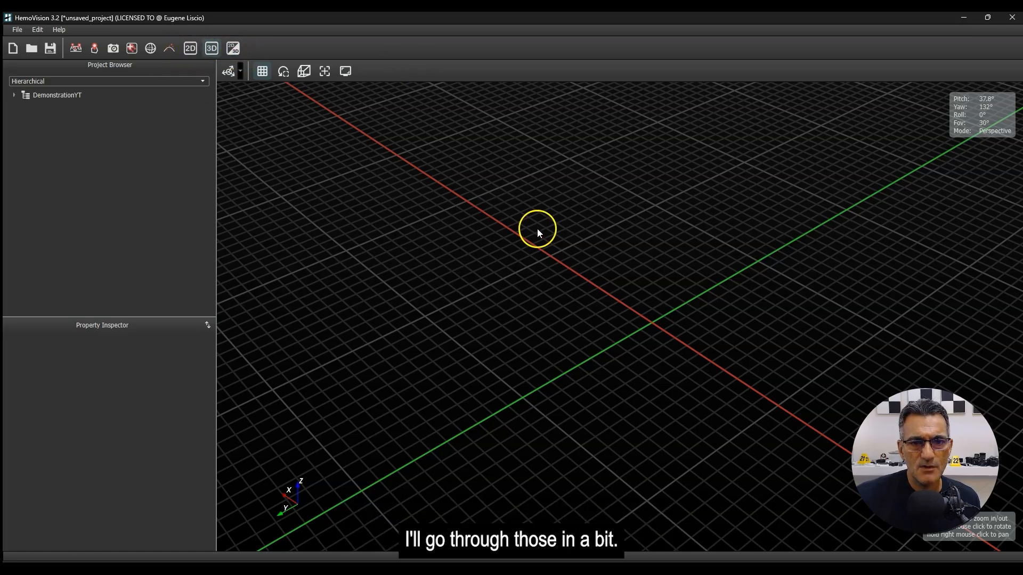
right_click_drag(537, 228, 525, 210)
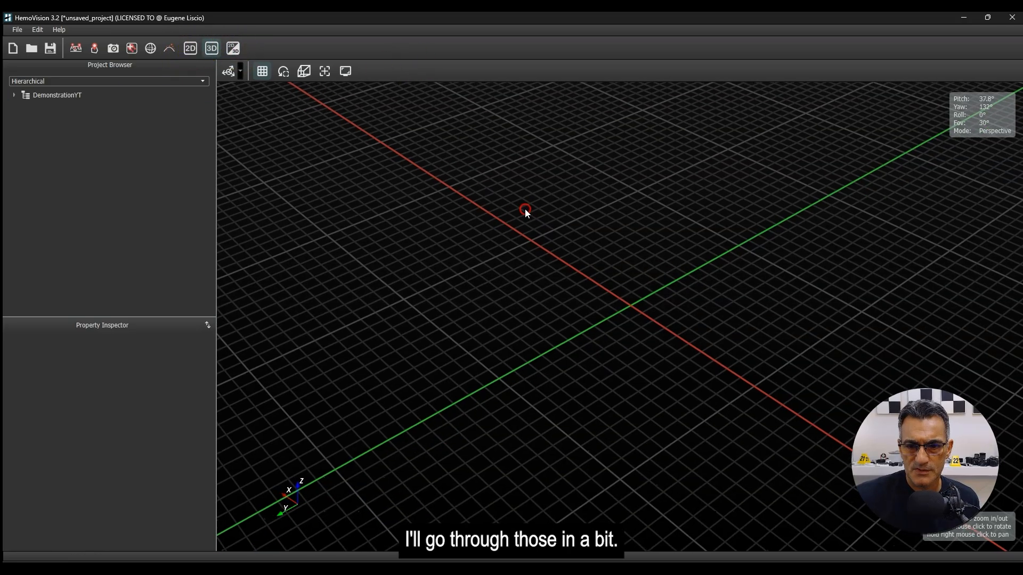
left_click(263, 73)
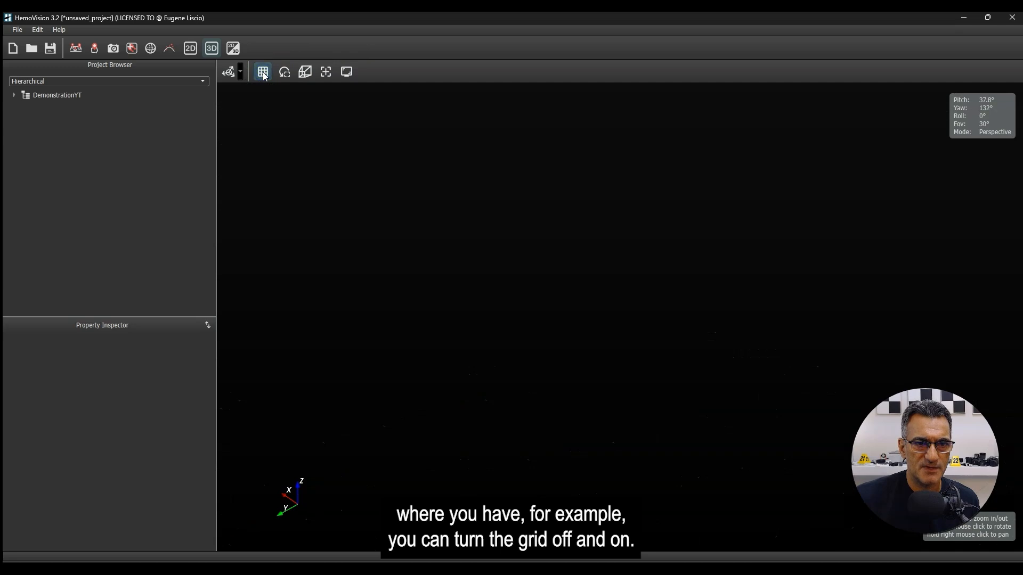
- Turn the grid back on in the 3D view
left_click(264, 73)
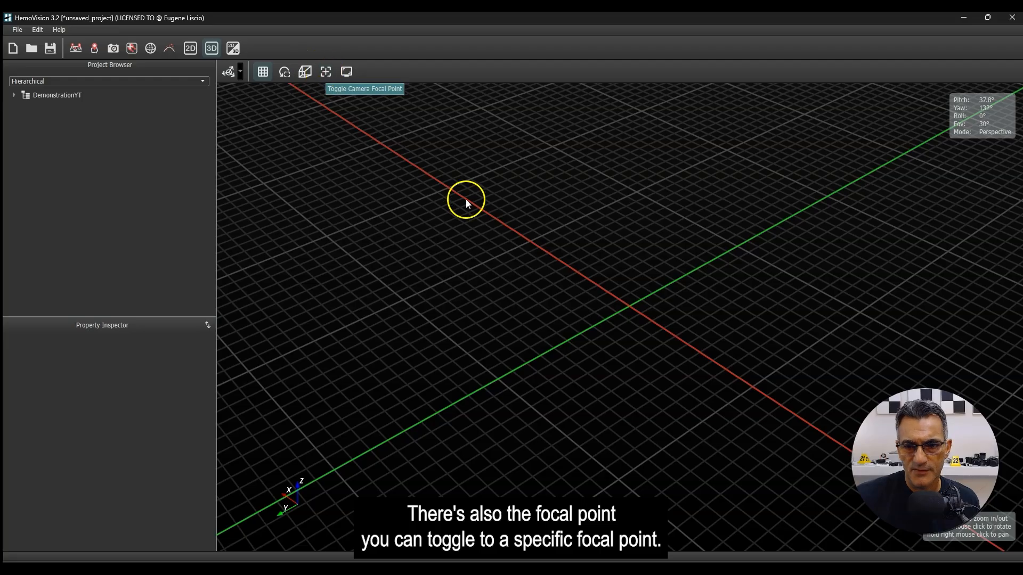
left_click_drag(629, 308, 621, 306)
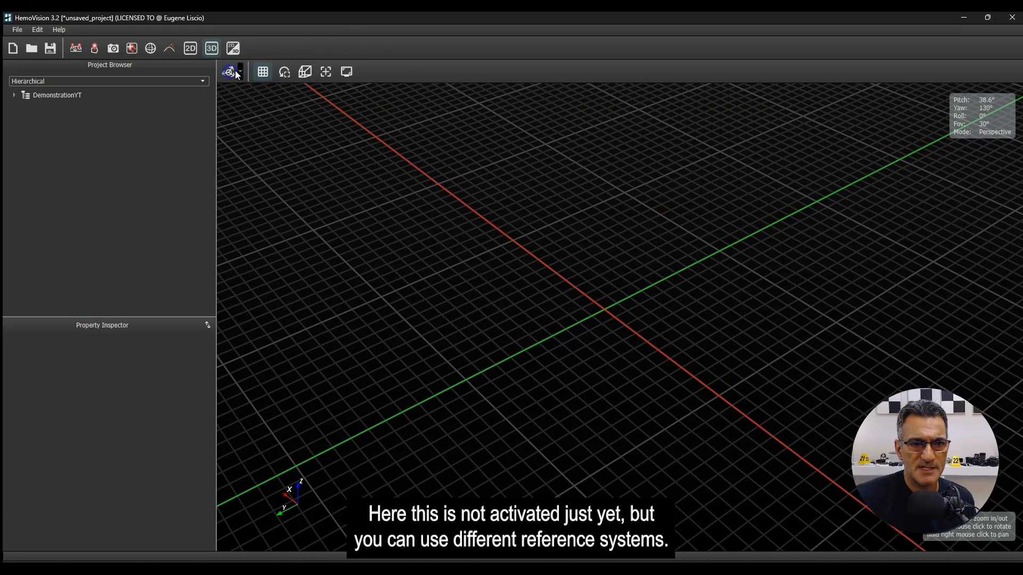
right_click_drag(566, 277, 552, 303)
left_click(435, 200)
right_click_drag(525, 232, 528, 230)
left_click(507, 247)
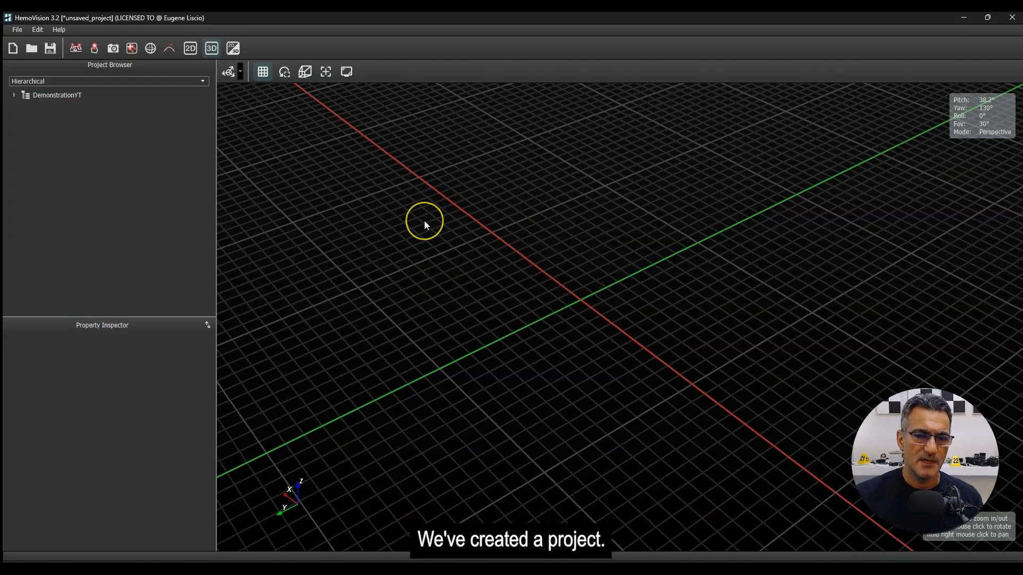
- Start a new reconstruction, assign it to Scene 1 and name it Bedroom
left_click(94, 50)
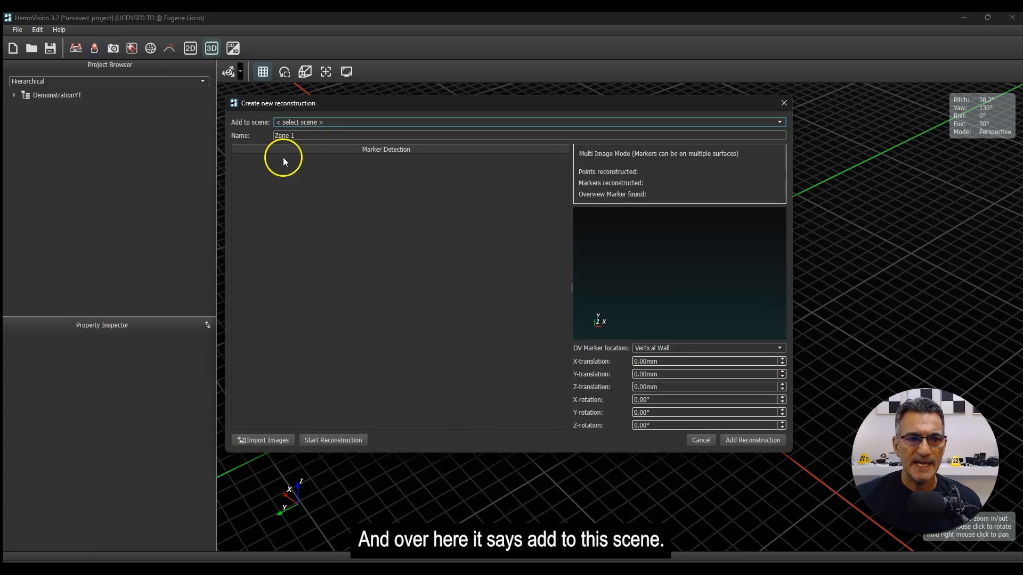
left_click(318, 123)
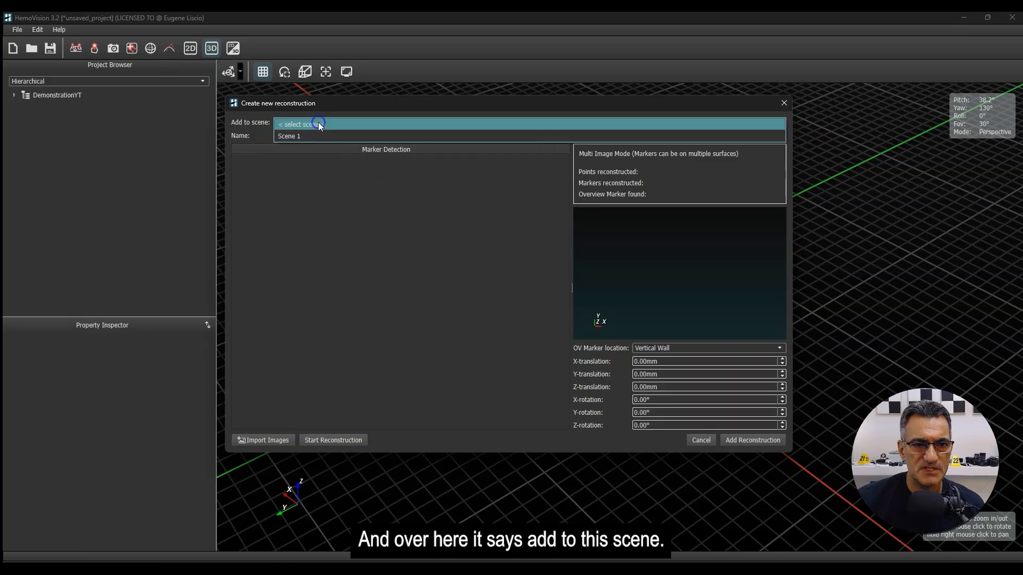
left_click(303, 136)
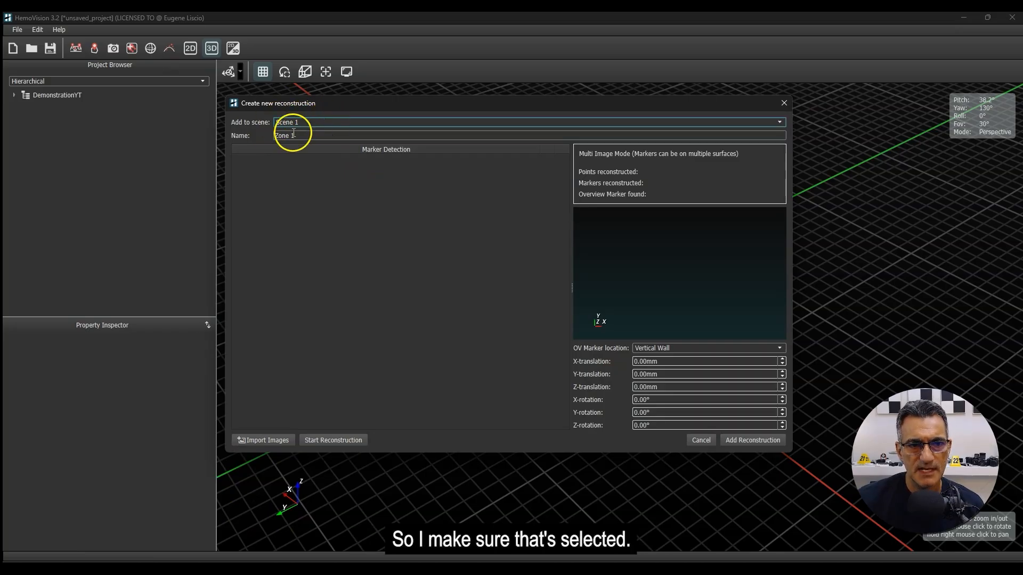
left_click(329, 137)
left_click_drag(329, 136, 260, 137)
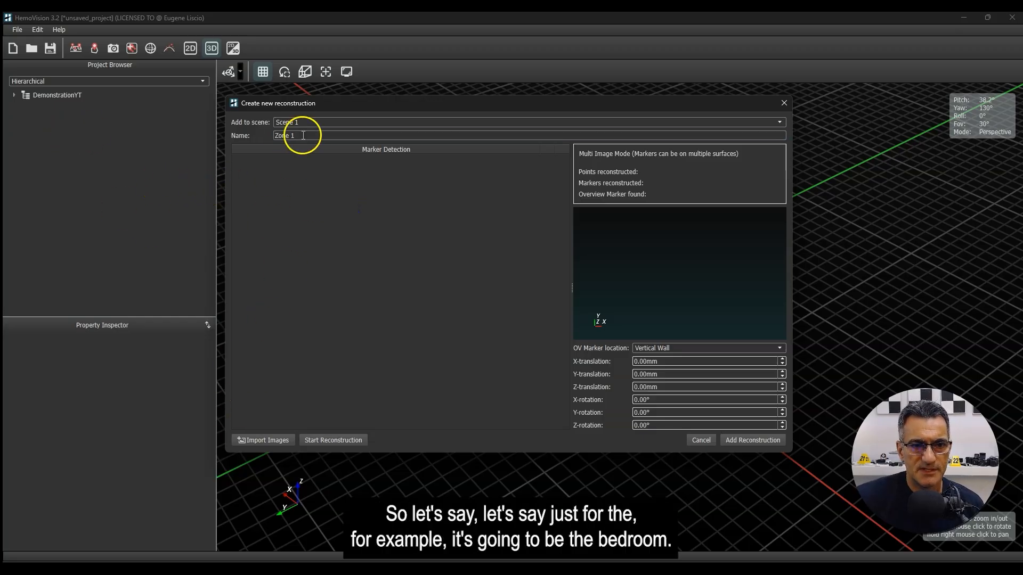
type("Bedroom")
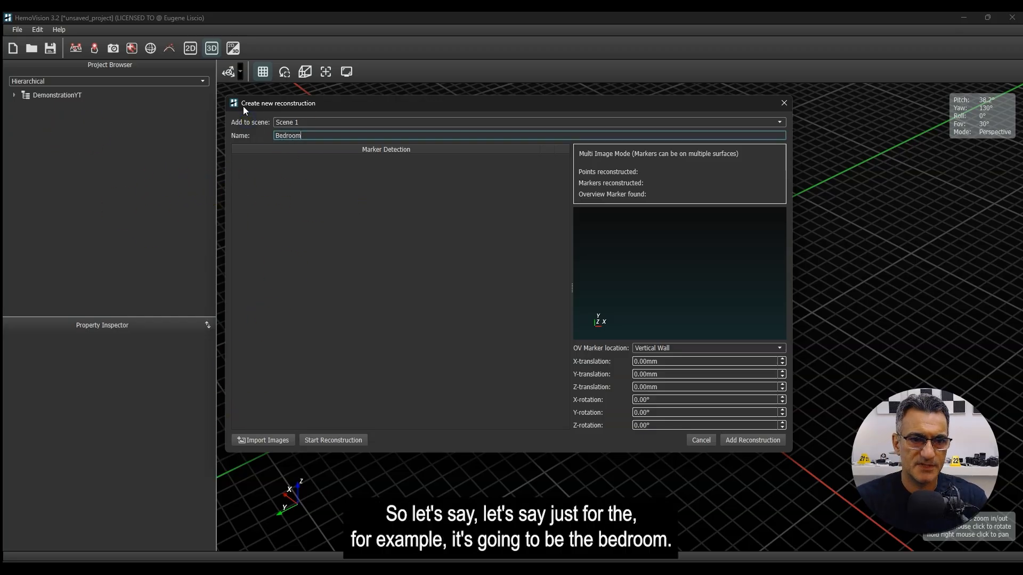
left_click(400, 277)
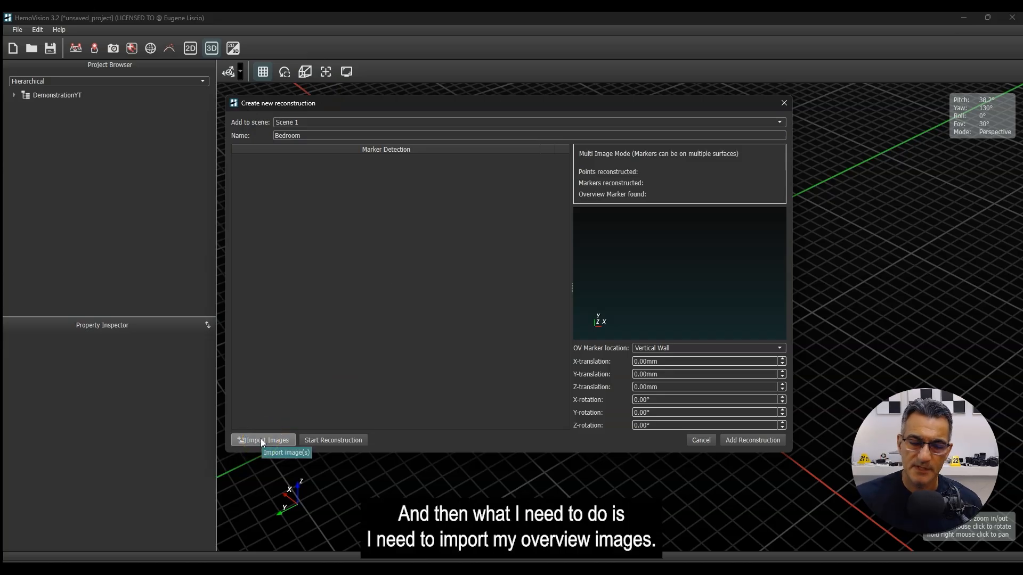
- Import all eight photos, DSC_0276.JPG to DSC_0323.JPG, from the Exercise1_Impact overview folder and start the reconstruction
left_click(261, 439)
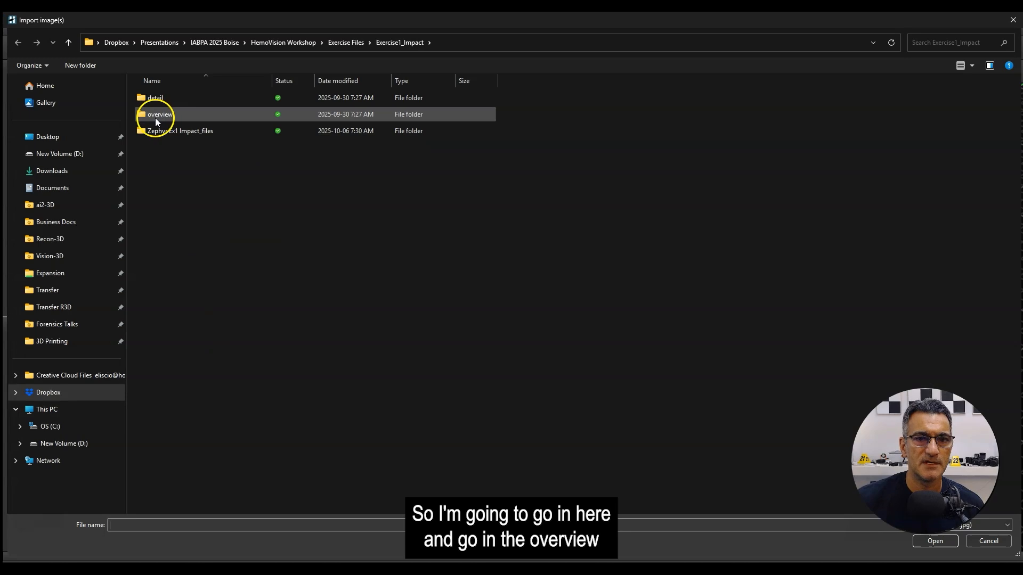
double_click(159, 115)
left_click(215, 154)
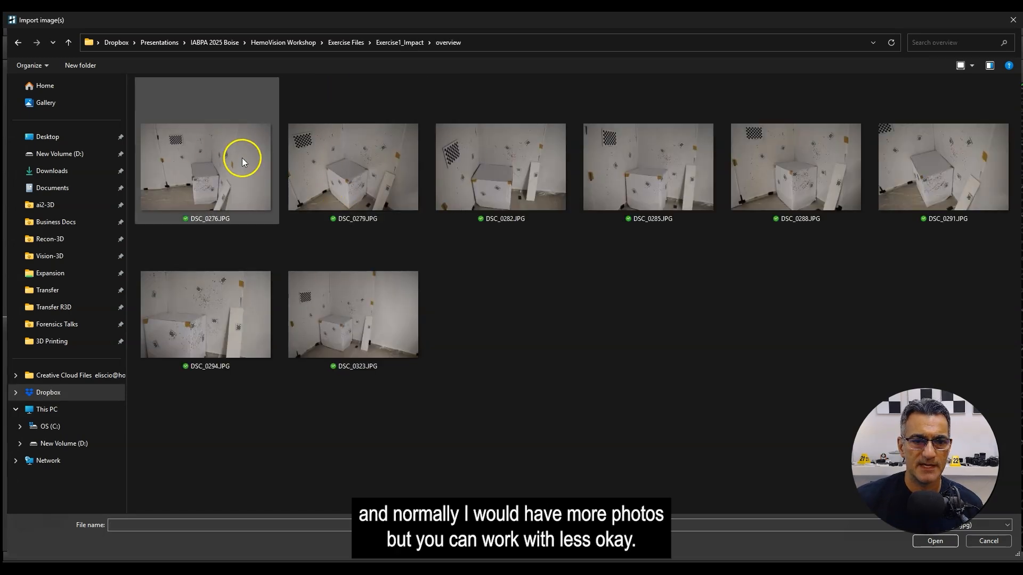
left_click(375, 329, "shift")
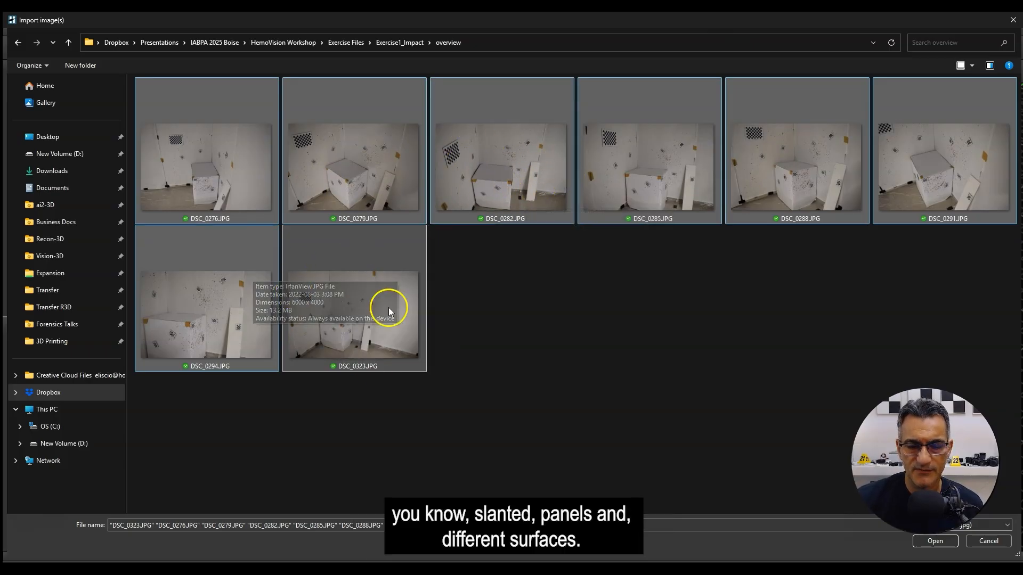
left_click(929, 542)
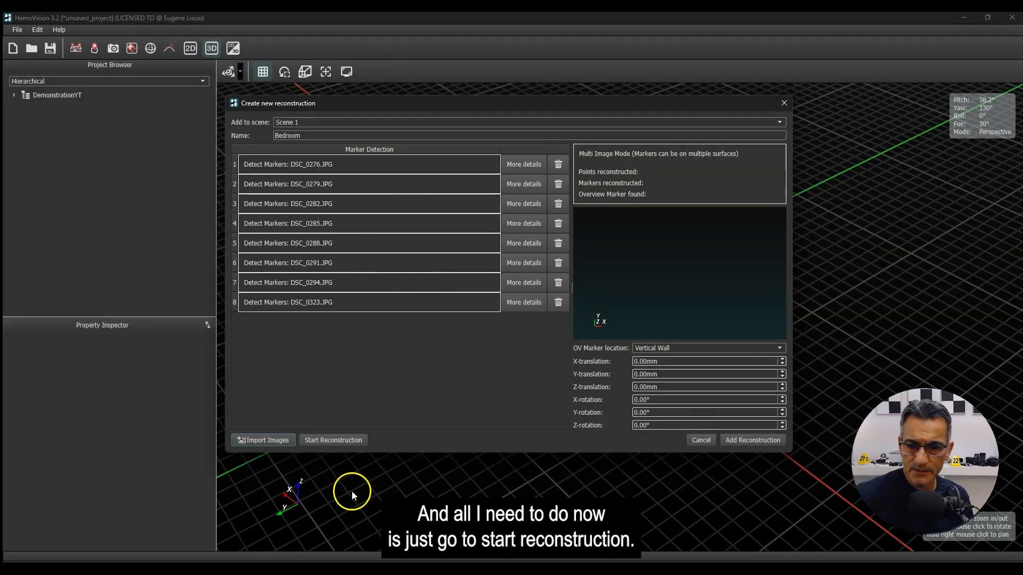
left_click(342, 441)
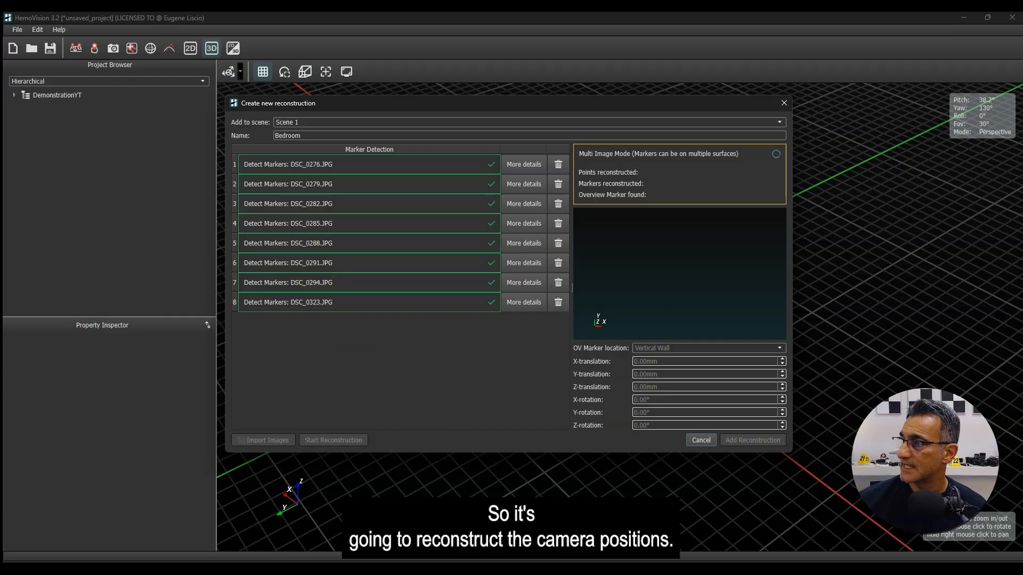
- Examine the overview marker, detail markers and feature points in the reconstruction preview from several angles
mouse_move(649, 289)
left_mouse_down()
mouse_move(700, 289)
mouse_move(665, 289)
left_mouse_up()
scroll(673, 250, "up", 10)
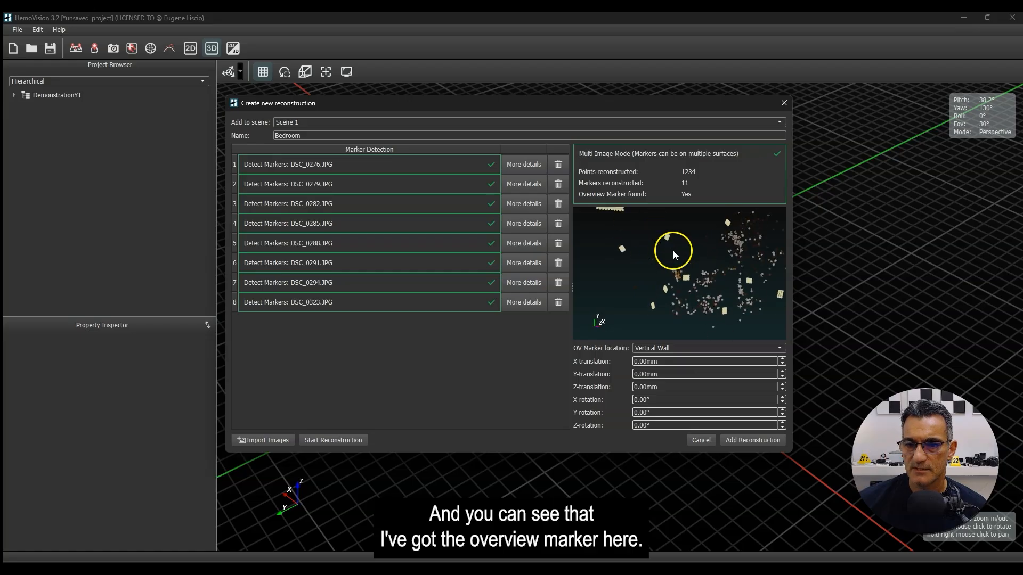
scroll(671, 280, "down", 5)
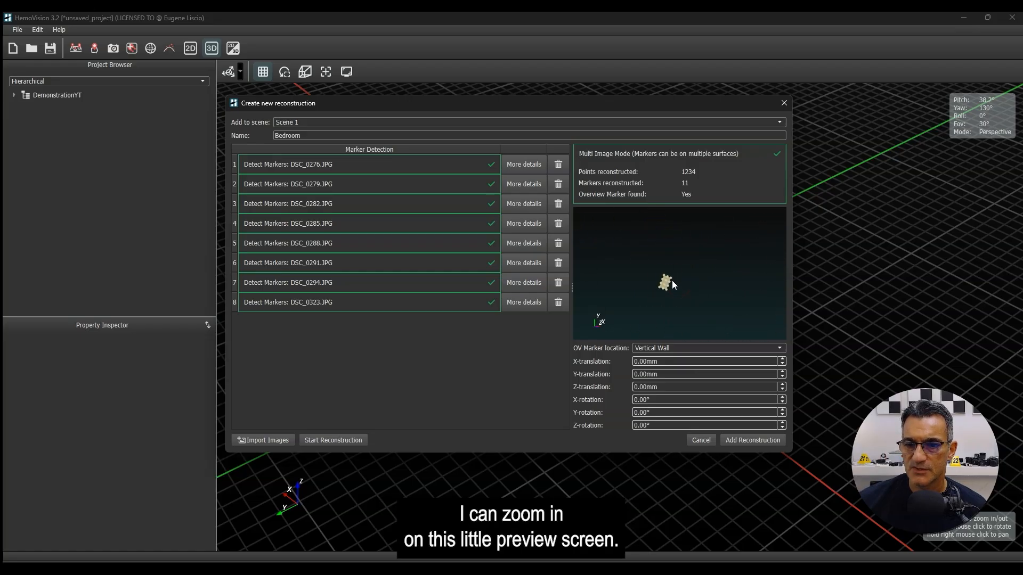
scroll(663, 273, "up", 5)
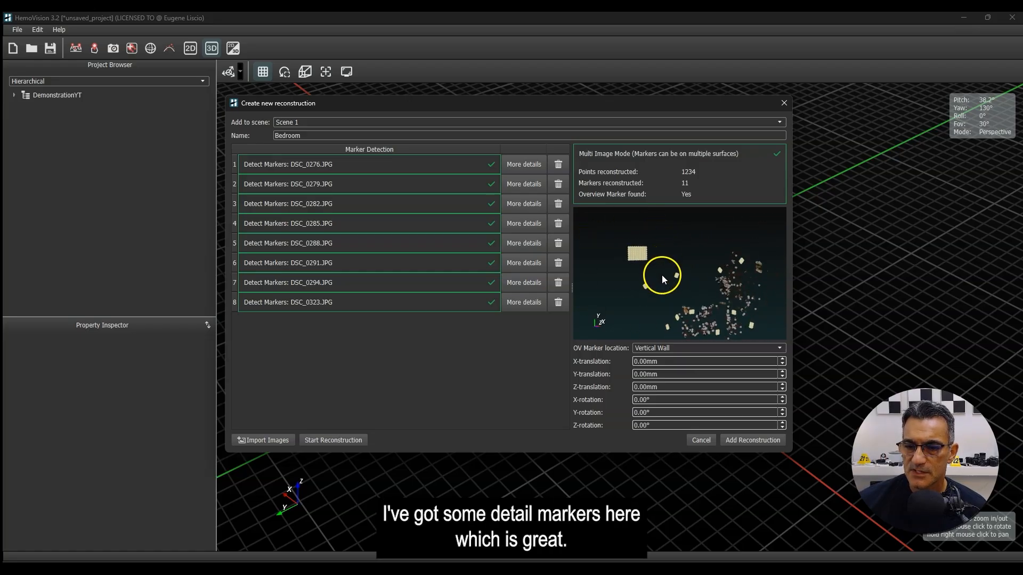
left_click_drag(674, 269, 686, 287)
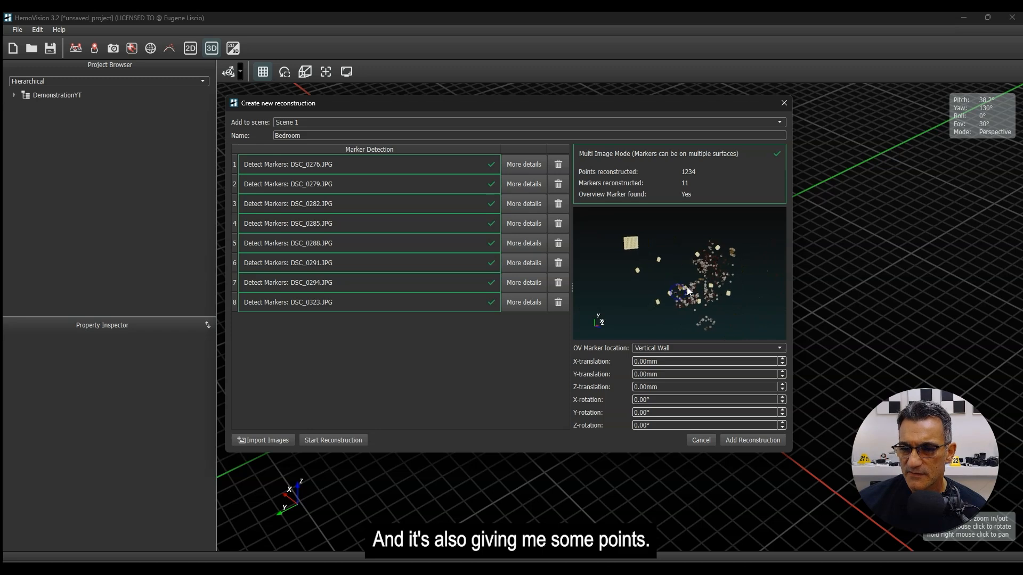
right_click_drag(696, 311, 686, 304)
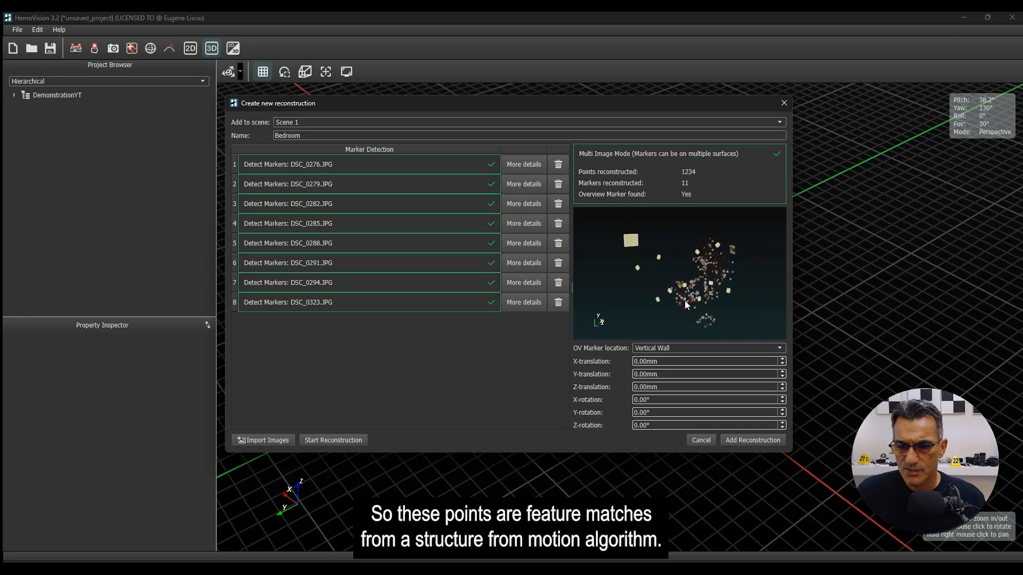
mouse_move(686, 299)
left_mouse_down()
mouse_move(703, 298)
mouse_move(681, 295)
left_mouse_up()
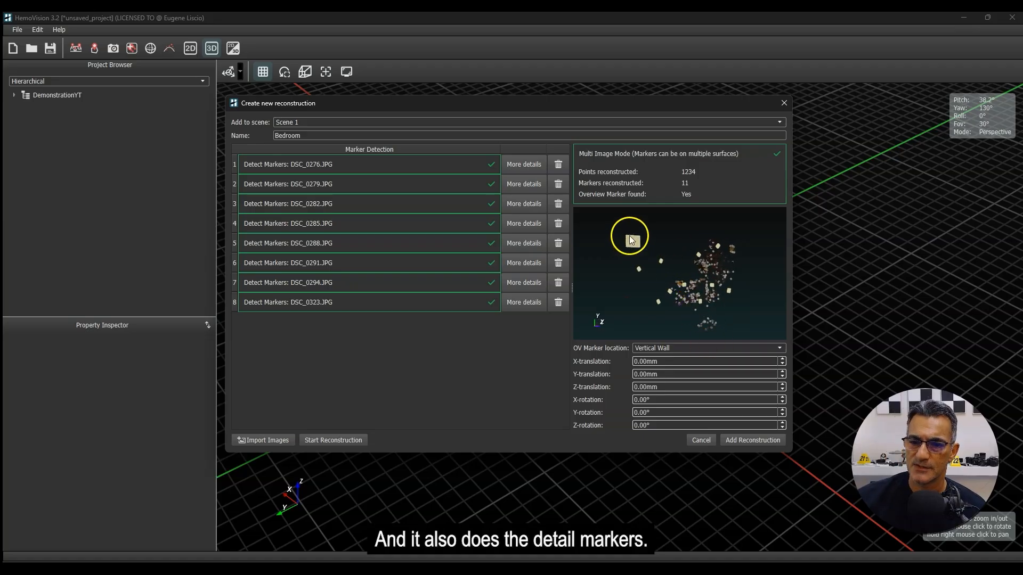
left_click_drag(694, 305, 693, 304)
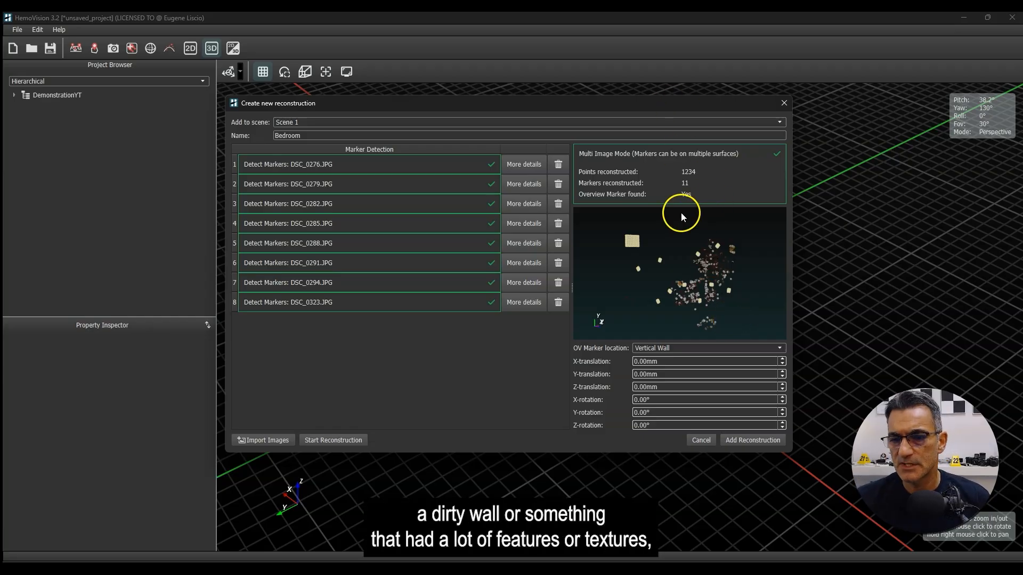
mouse_move(711, 305)
left_mouse_down()
mouse_move(694, 293)
mouse_move(649, 296)
mouse_move(656, 305)
mouse_move(667, 303)
mouse_move(669, 280)
mouse_move(633, 240)
mouse_move(643, 246)
left_mouse_up()
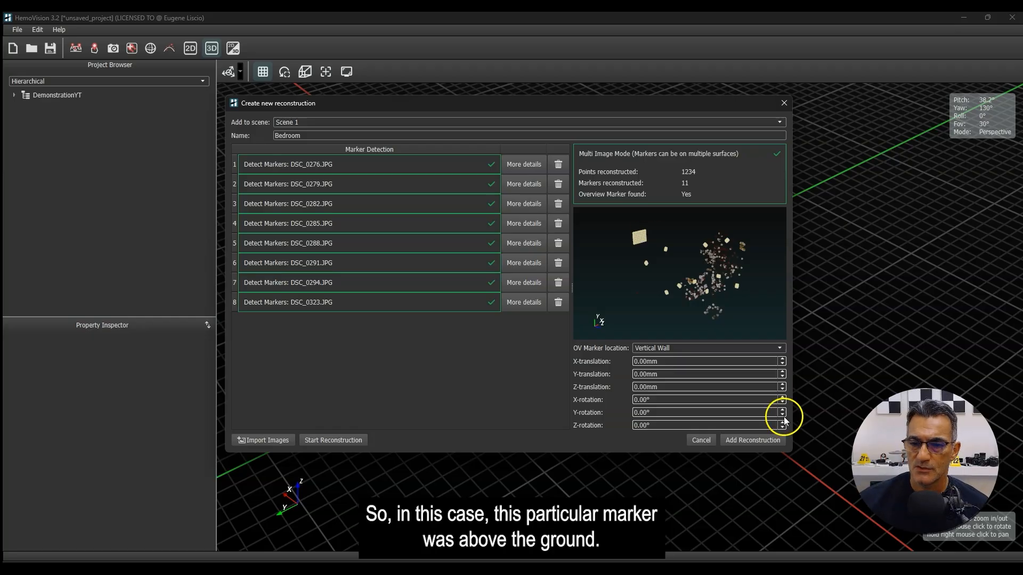
left_click_drag(692, 276, 670, 280)
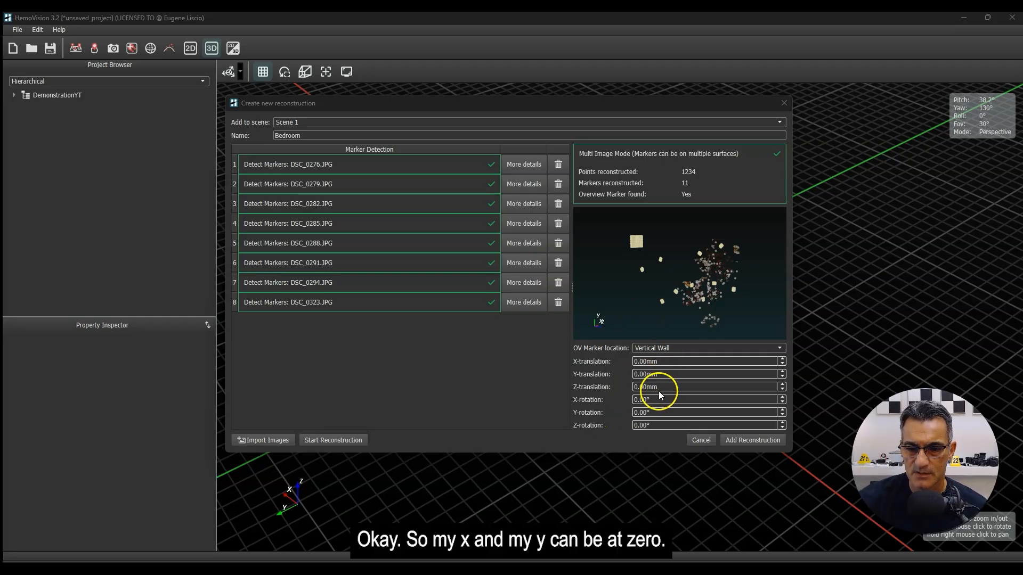
- Set the overview marker's Z-translation to 1110 mm and add the reconstruction to the scene
double_click(645, 387)
type("11")
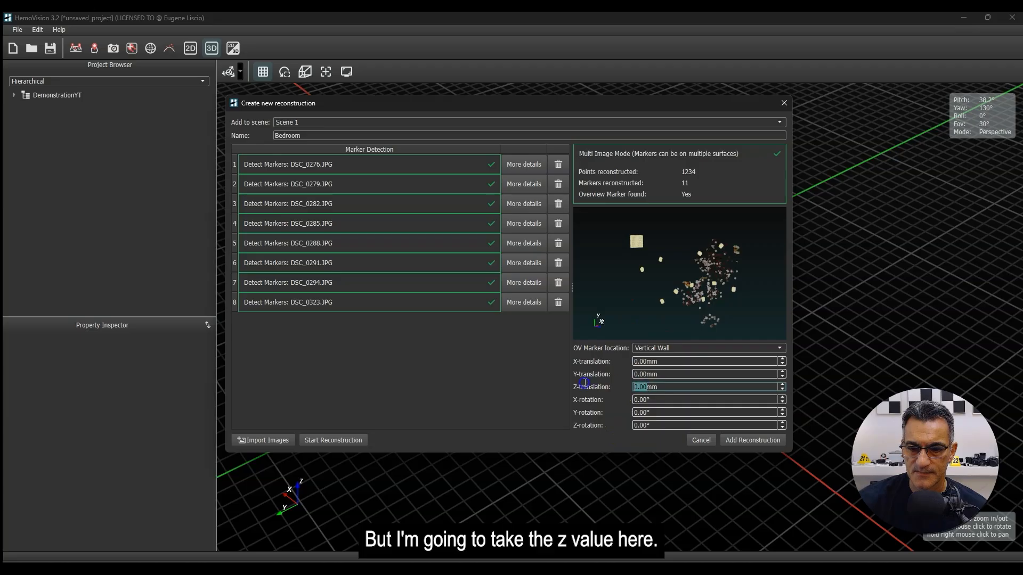
type("10")
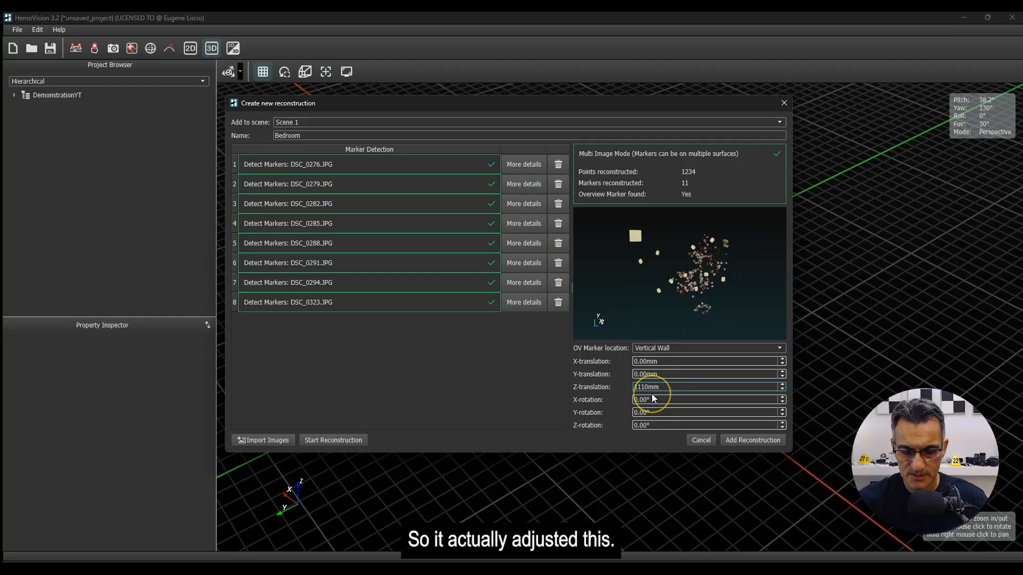
left_click(670, 399)
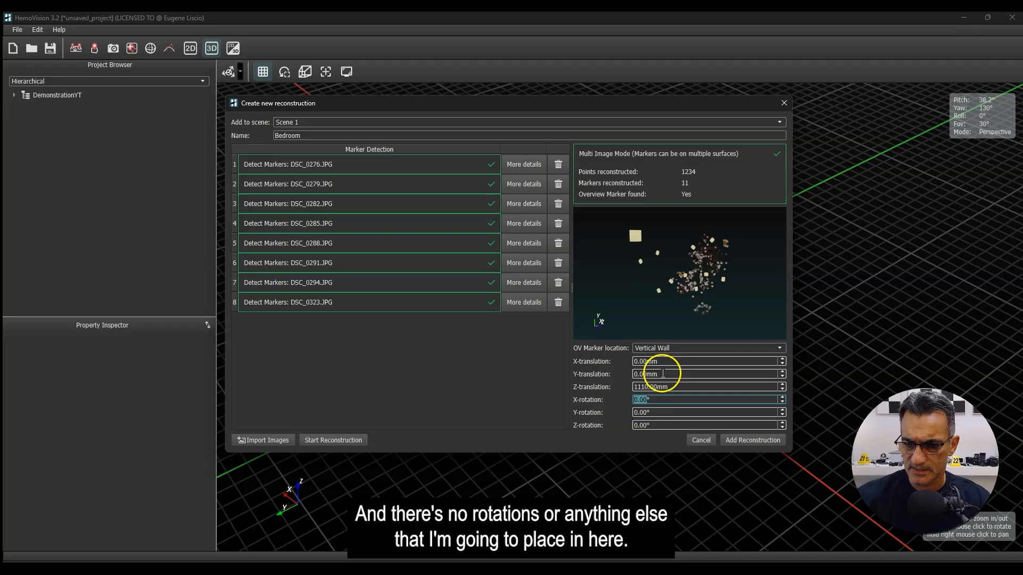
left_click_drag(670, 317, 668, 314)
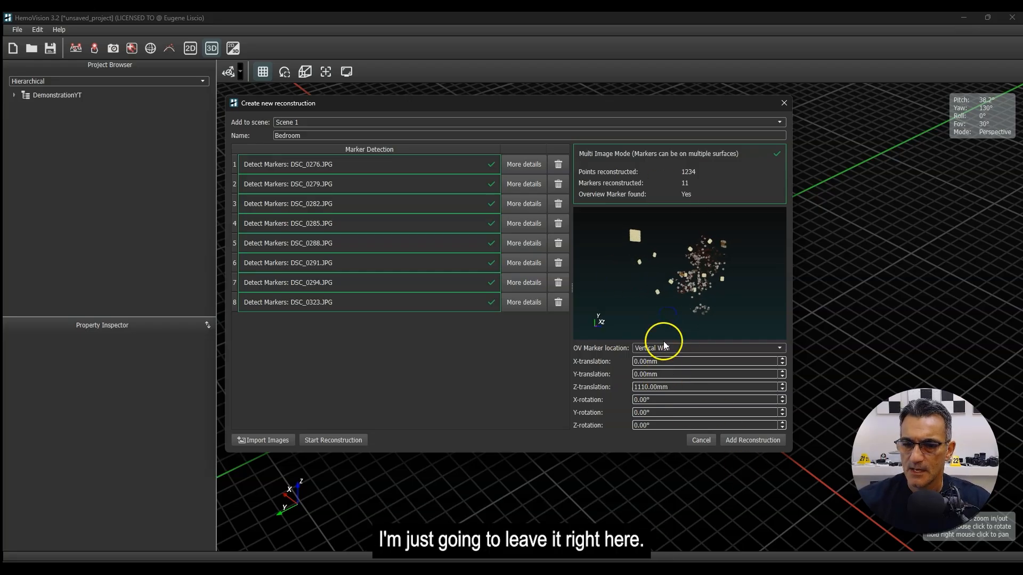
left_click(742, 441)
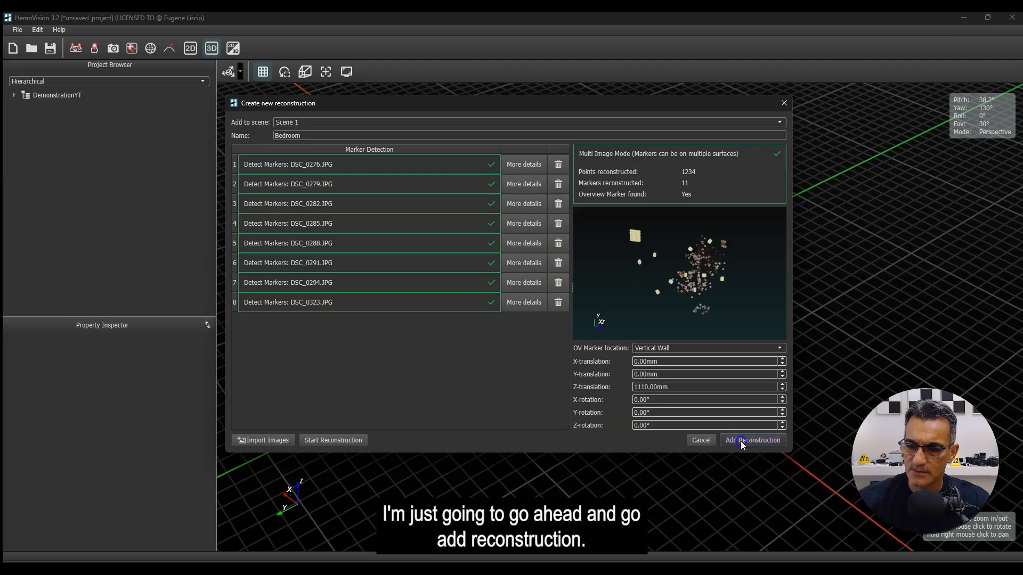
- Examine the camera positions in the 3D scene and match several of them to their overview photos in the project hierarchy
left_click_drag(657, 380, 606, 225)
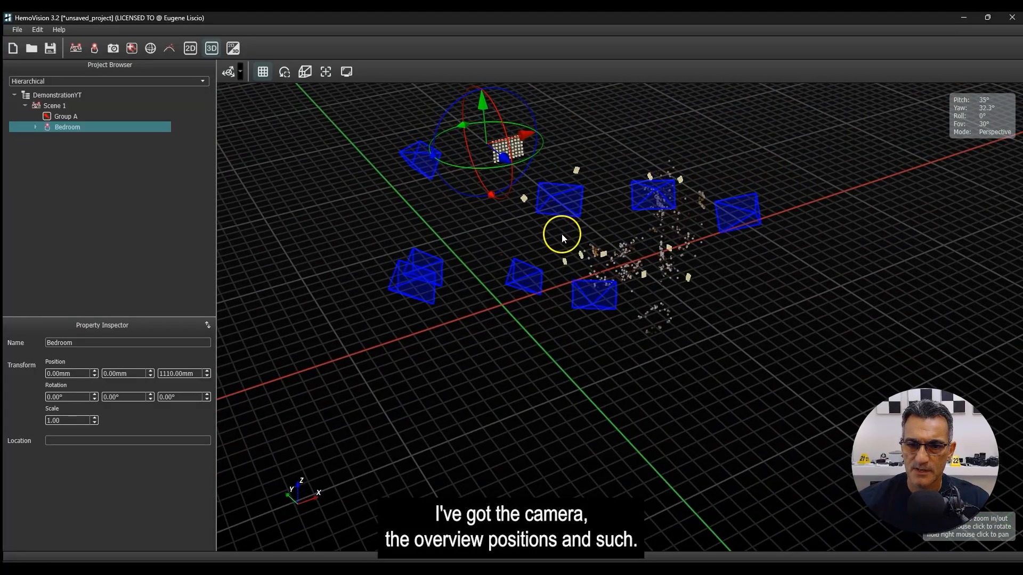
left_click_drag(632, 324, 563, 374)
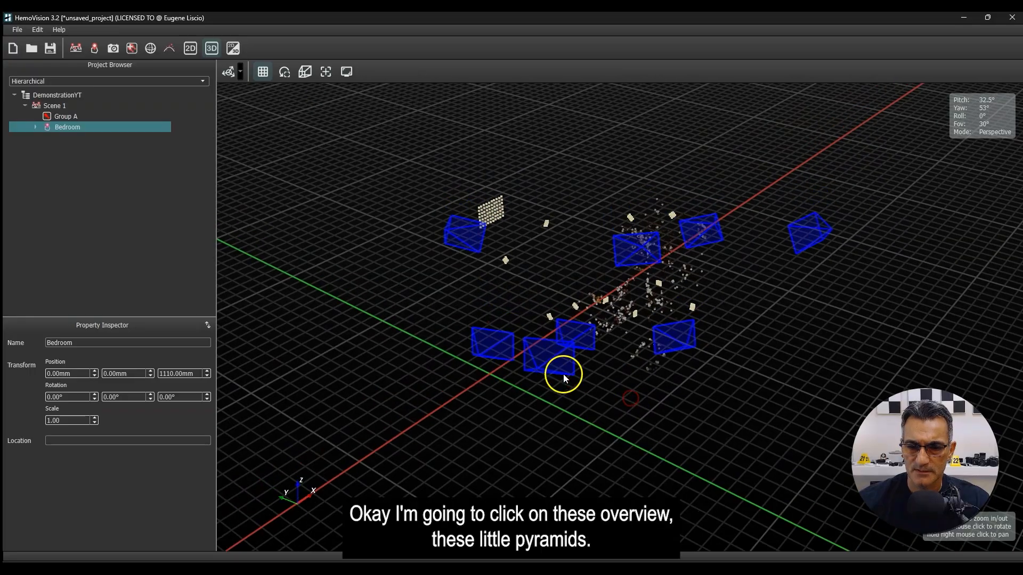
left_click(555, 369)
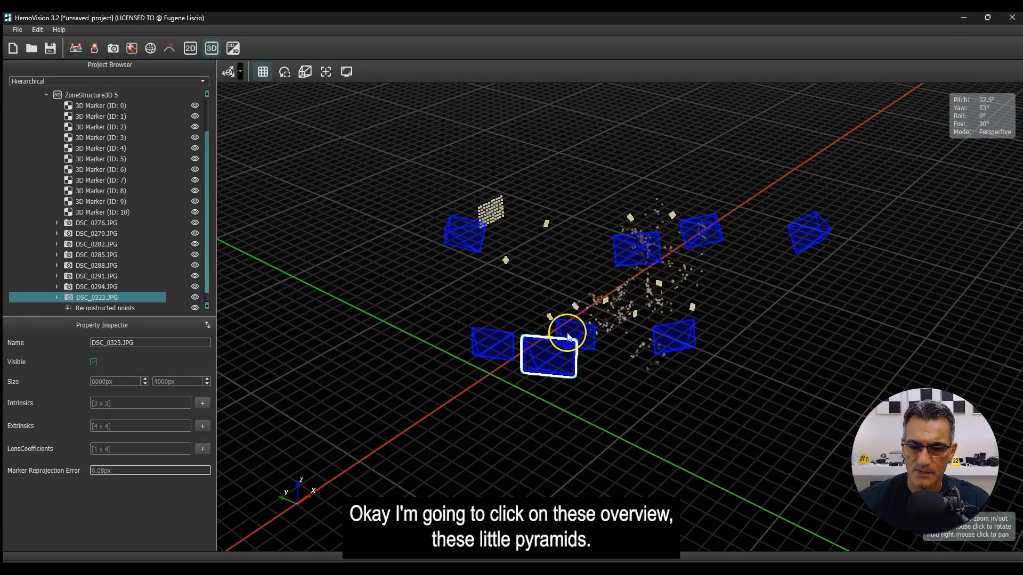
left_click(493, 341)
left_click(464, 240)
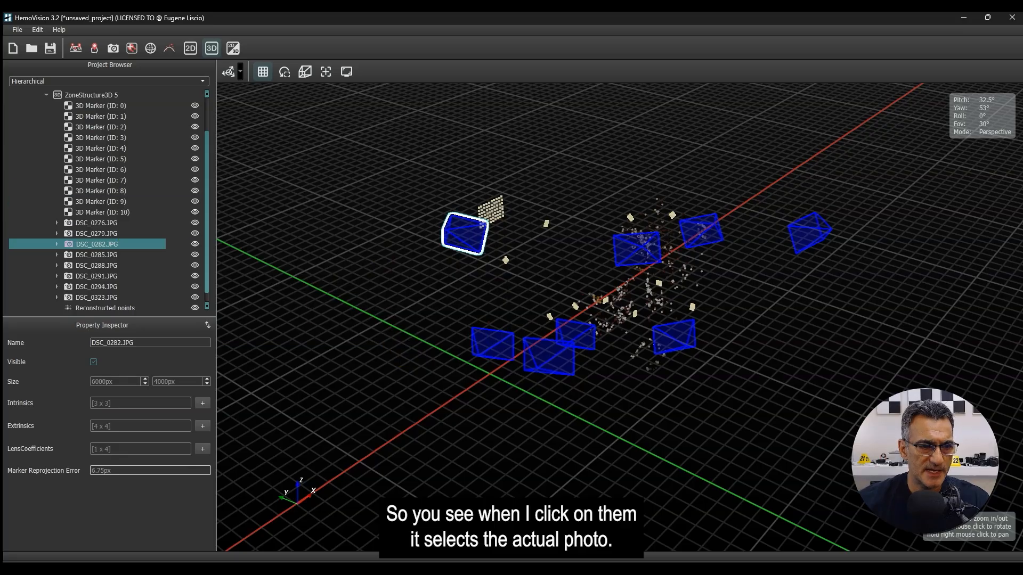
left_click(98, 233)
left_click(98, 223)
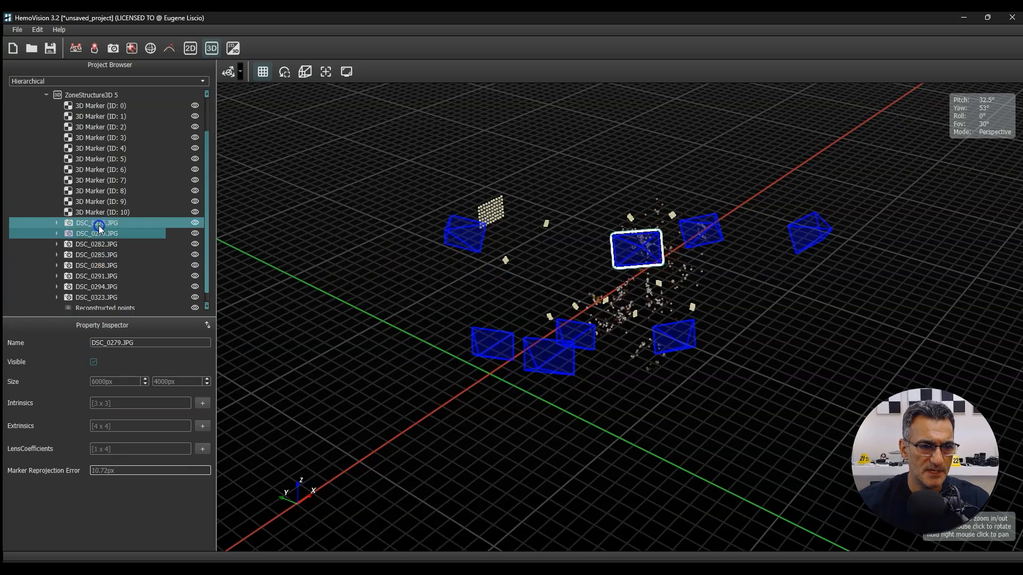
left_click(96, 276)
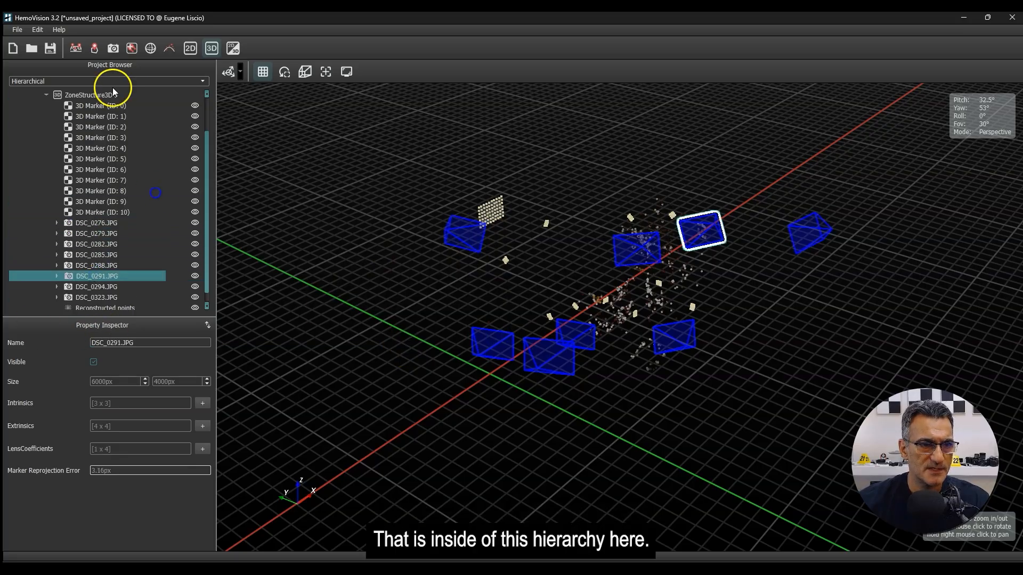
- Hide all overview images in the 3D scene so only the markers and reconstructed points are shown
left_click(664, 343)
right_click(664, 344)
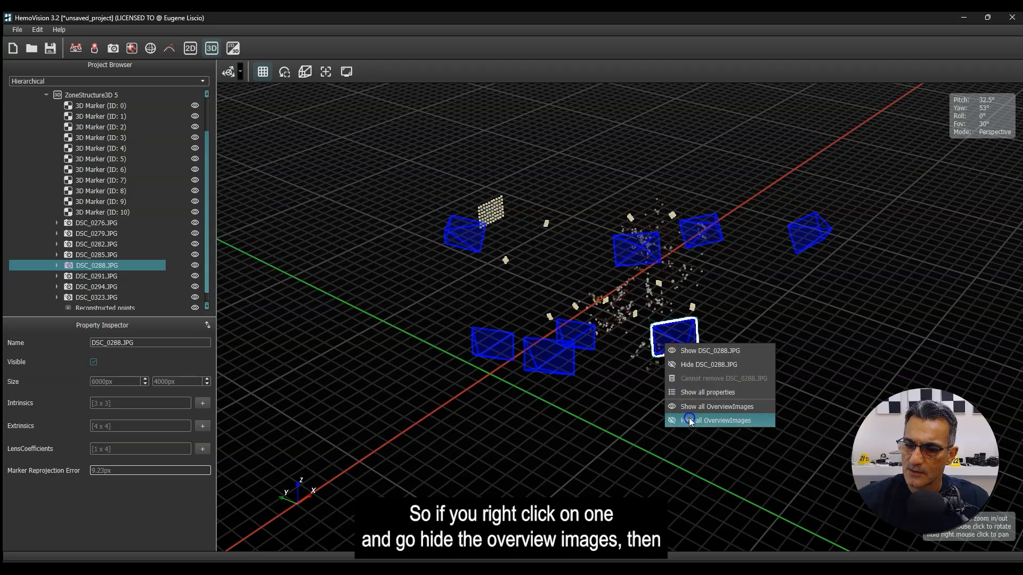
left_click(689, 421)
mouse_move(610, 405)
left_mouse_down()
mouse_move(568, 399)
mouse_move(632, 396)
mouse_move(531, 399)
mouse_move(610, 394)
left_mouse_up()
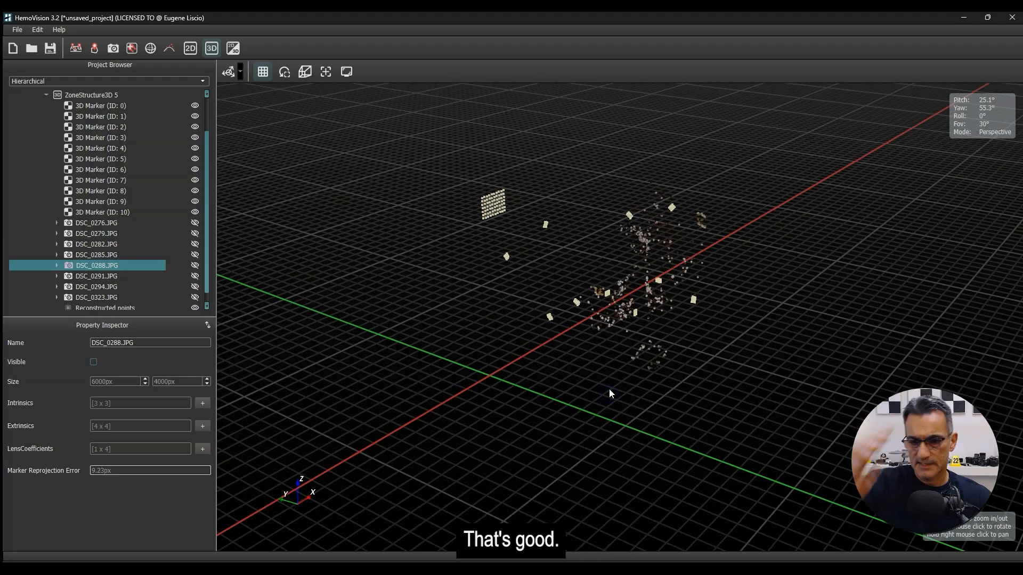
right_click_drag(563, 289, 556, 292)
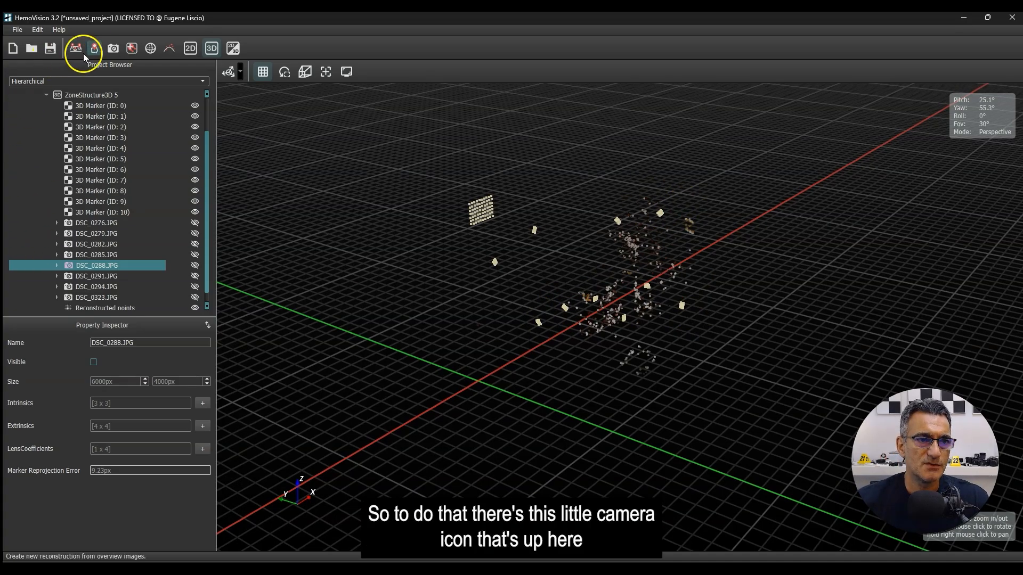
- Start adding detail images, with Scene 1 as the room and Bedroom as the zone
left_click(114, 49)
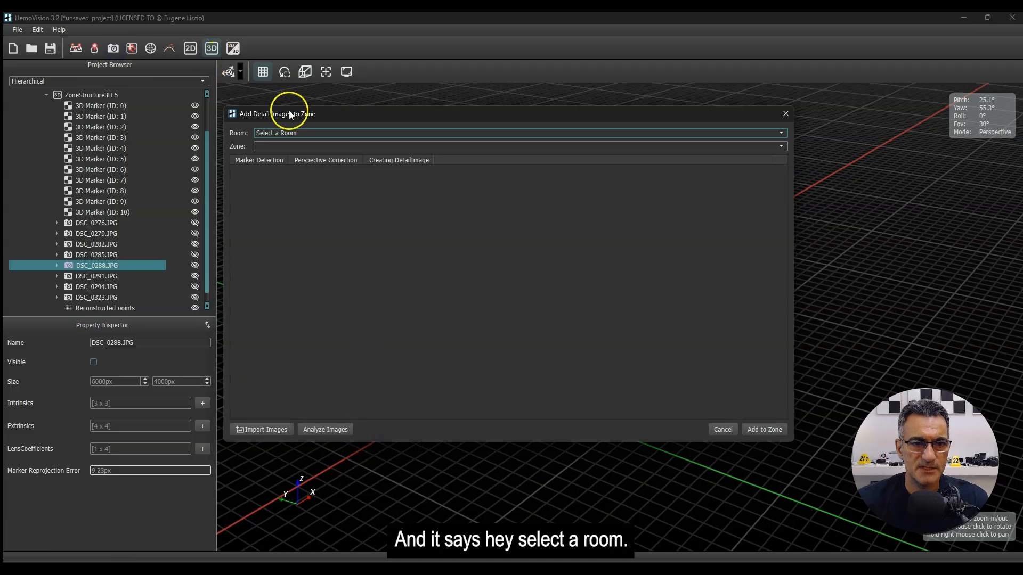
left_click(286, 135)
left_click(277, 146)
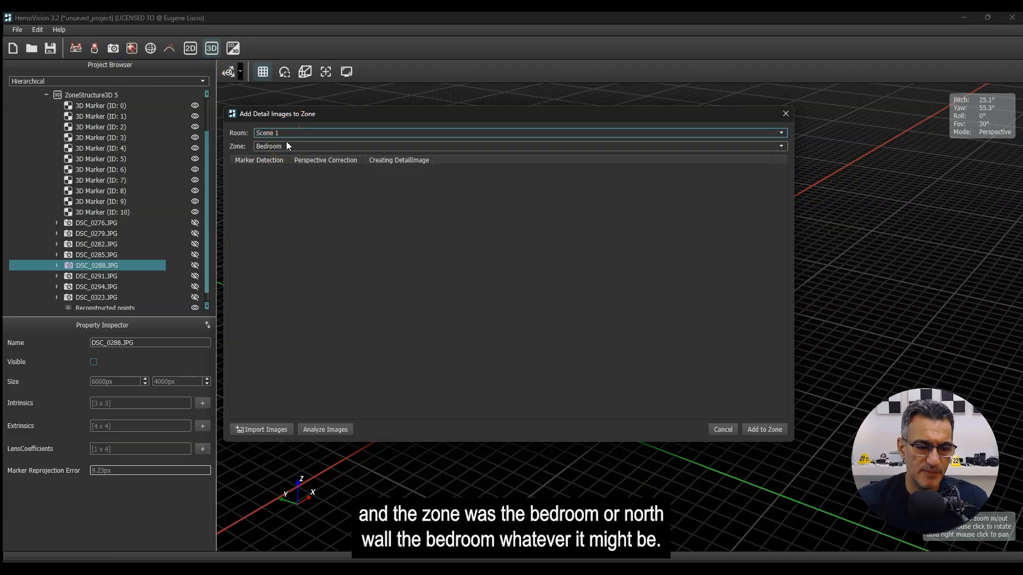
- Import all seven photos, DSC_0300.JPG to DSC_0318.JPG, from the Exercise1_Impact detail folder
left_click(264, 435)
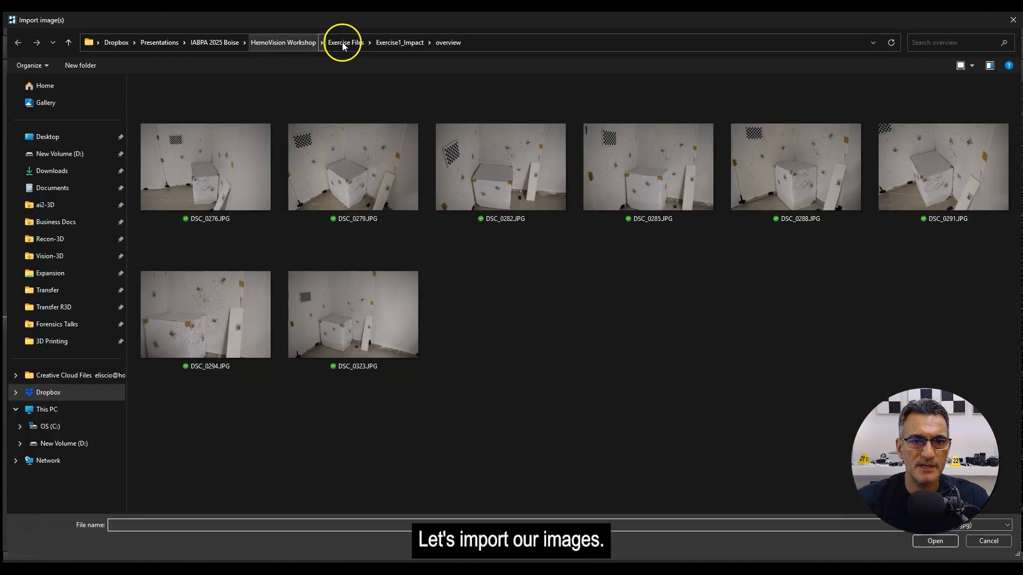
left_click(392, 44)
double_click(171, 98)
left_click(171, 99)
left_click(506, 124, "shift")
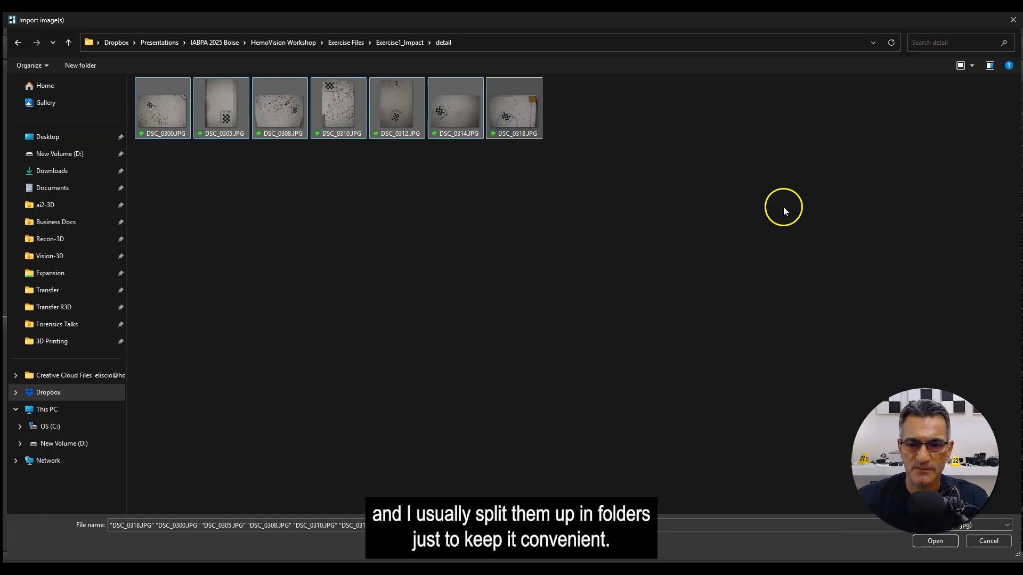
left_click(932, 543)
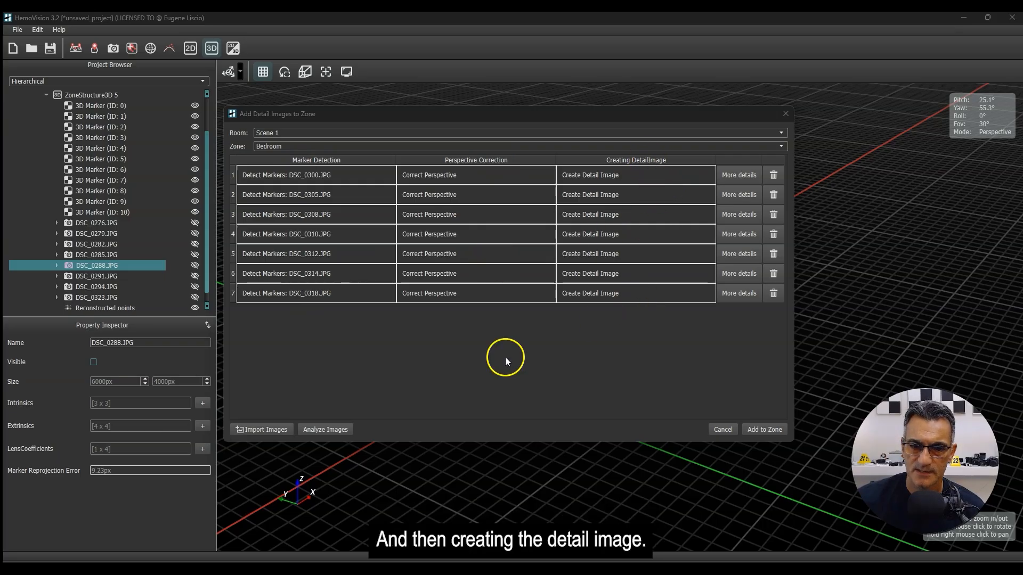
- Analyze the seven imported detail images and add them to the Bedroom zone
left_click(316, 431)
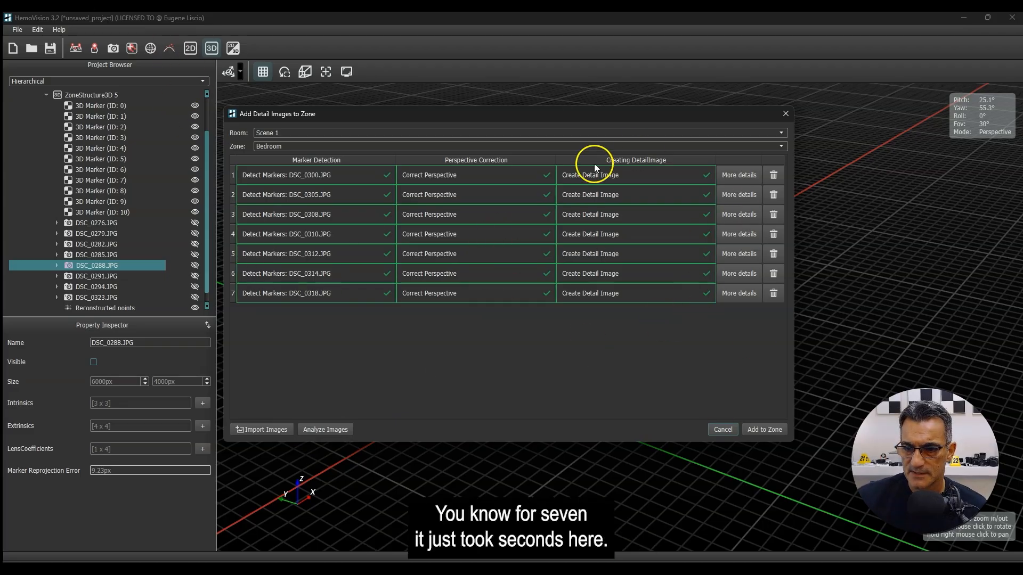
left_click(782, 428)
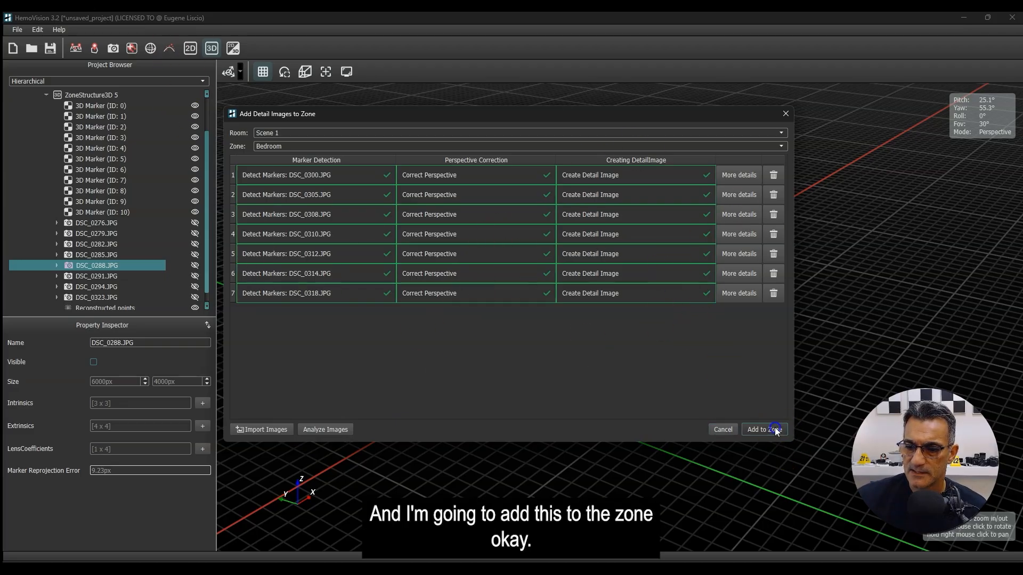
- Examine the perspective-corrected detail images in the 3D scene from several angles, including those on the box and the slanted surface
left_click_drag(609, 391, 638, 315)
scroll(638, 315, "up", 5)
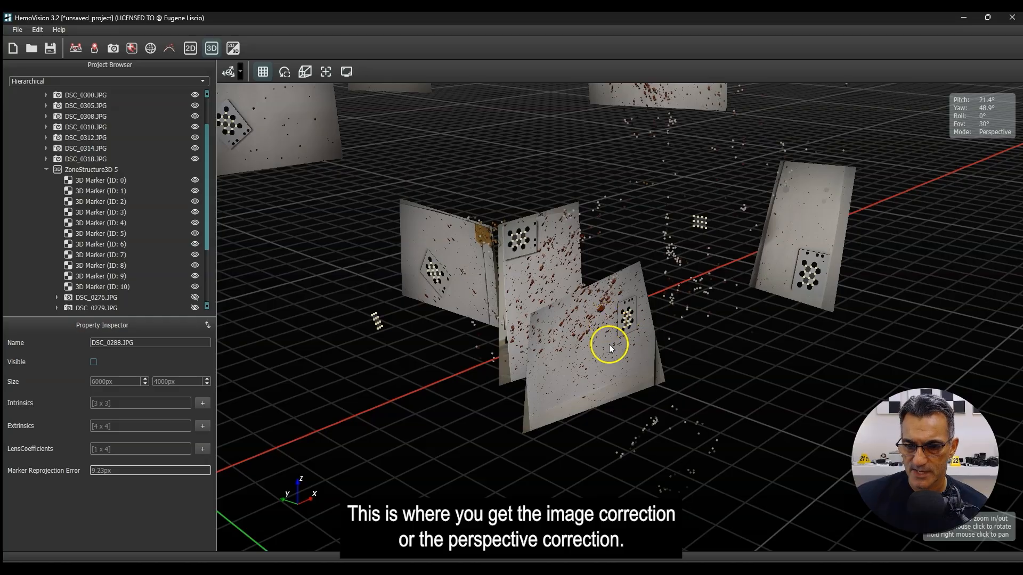
scroll(609, 346, "down", 3)
left_click_drag(606, 361, 679, 327)
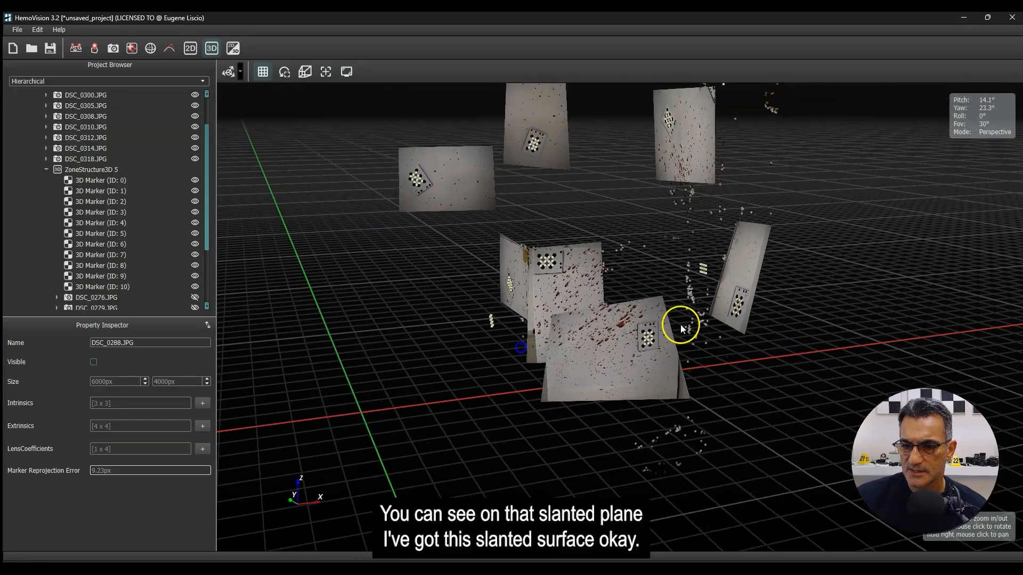
left_click_drag(747, 344, 666, 331)
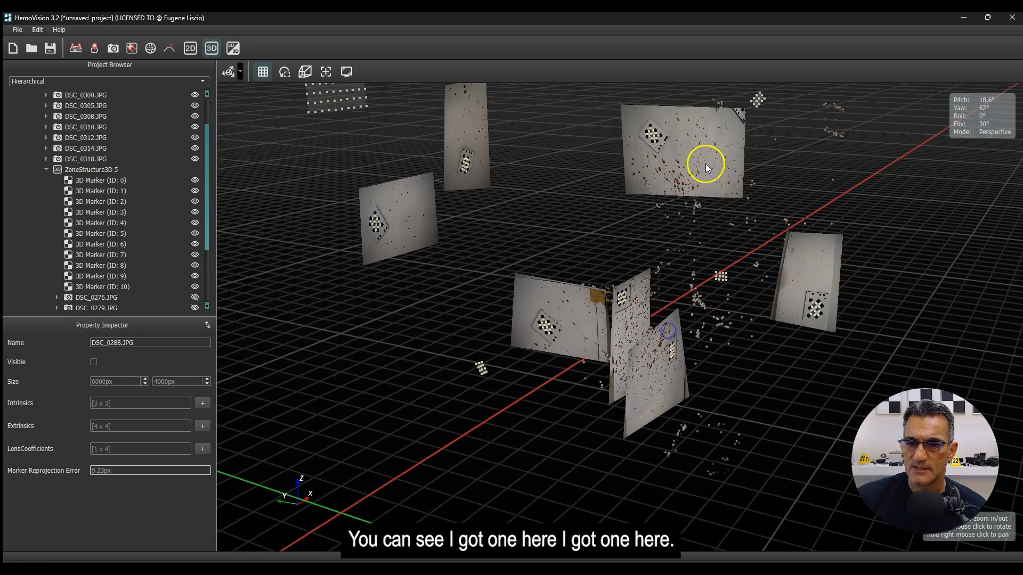
scroll(557, 282, "down", 3)
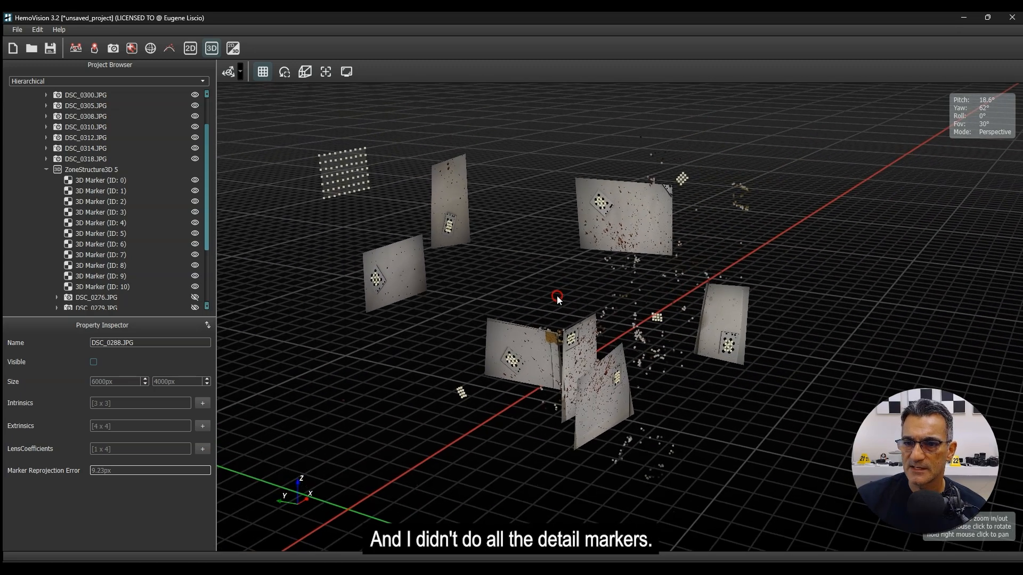
left_click_drag(613, 405, 594, 414)
right_click_drag(594, 414, 591, 418)
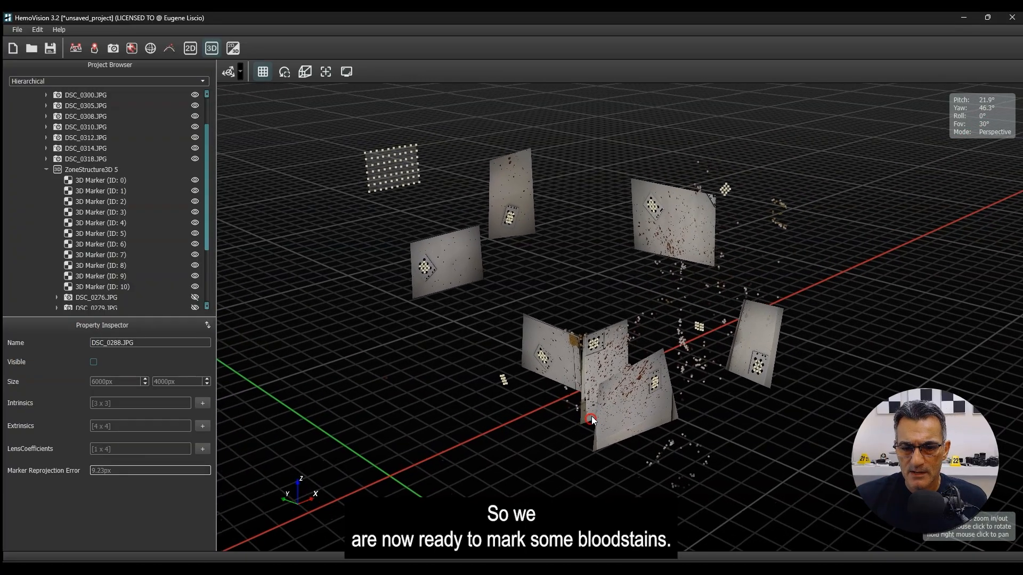
left_click_drag(661, 360, 437, 213)
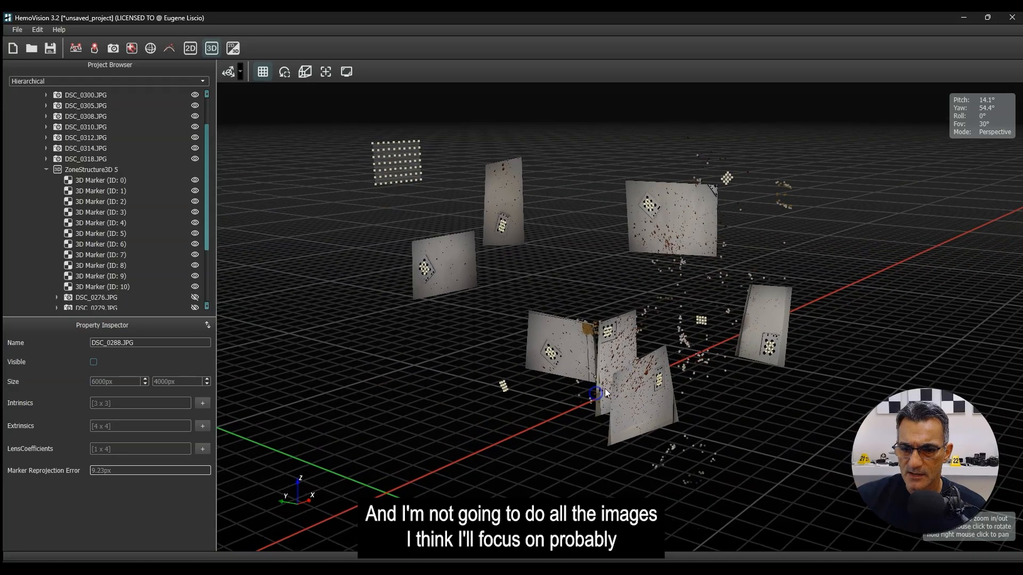
scroll(618, 404, "up", 5)
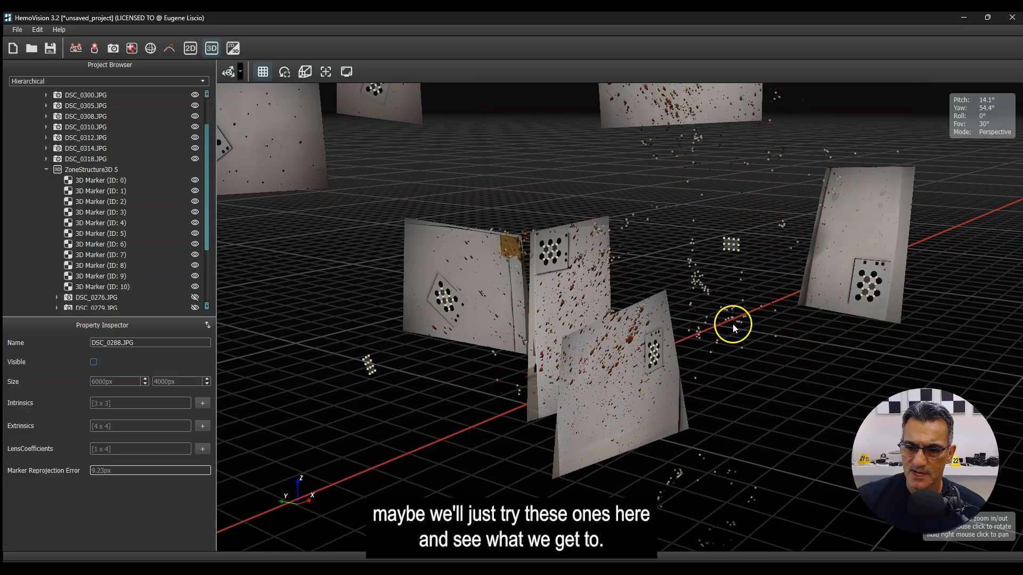
scroll(619, 404, "down", 5)
scroll(620, 403, "down", 2)
left_click_drag(618, 399, 615, 407)
right_click_drag(617, 397, 647, 409)
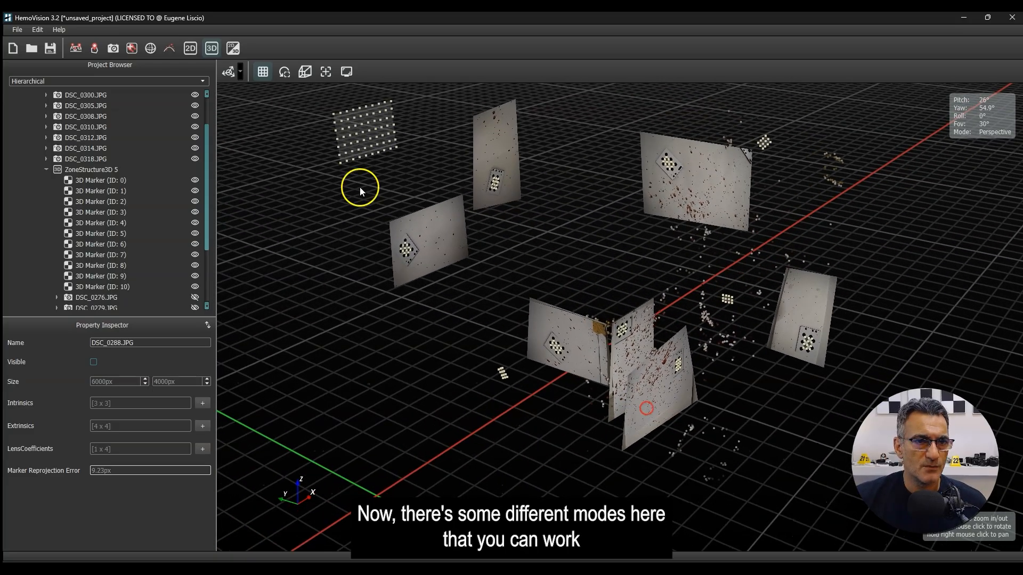
- Switch to the 2D view and look through detail images DSC_0318.JPG, DSC_0310.JPG, DSC_0305.JPG and DSC_0308.JPG
left_click(193, 50)
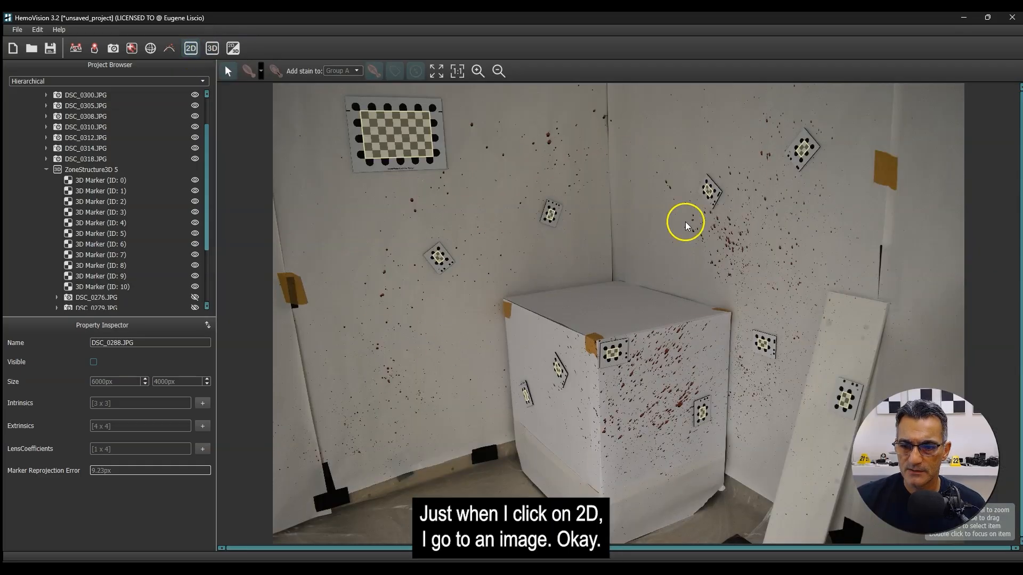
left_click(116, 206)
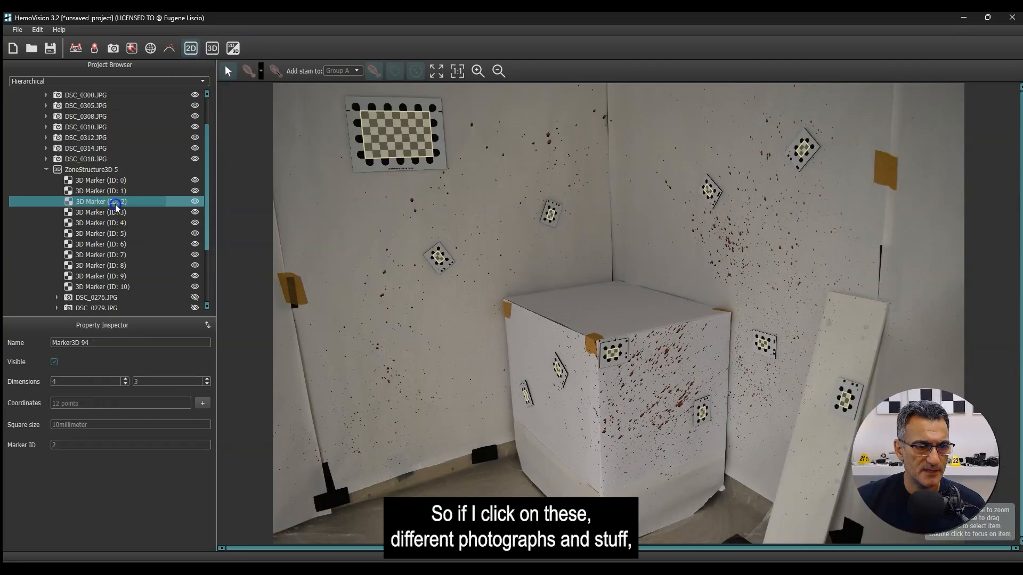
left_click(114, 232)
left_click(85, 158)
left_click(86, 129)
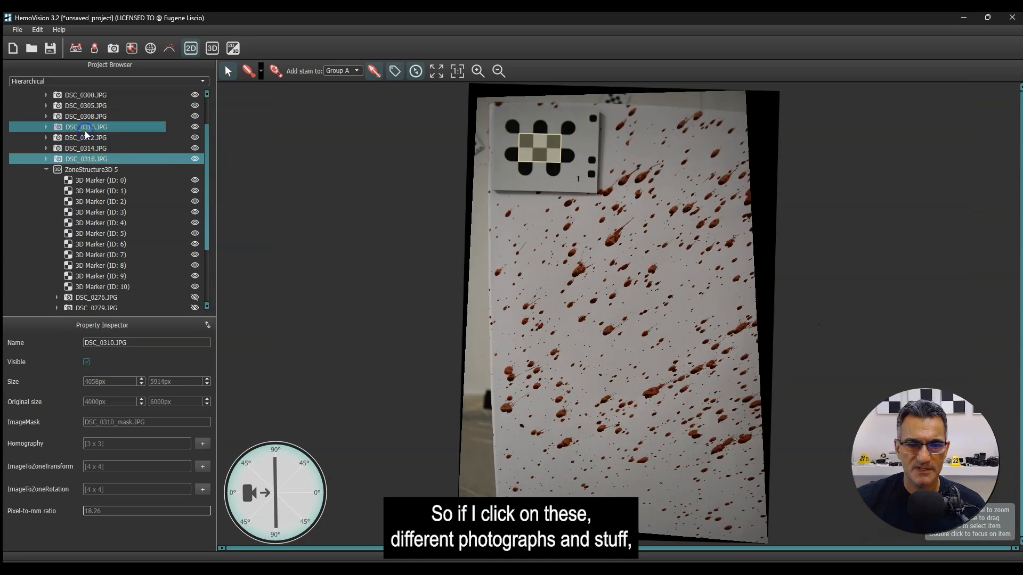
scroll(87, 147, "up", 2)
left_click(98, 159)
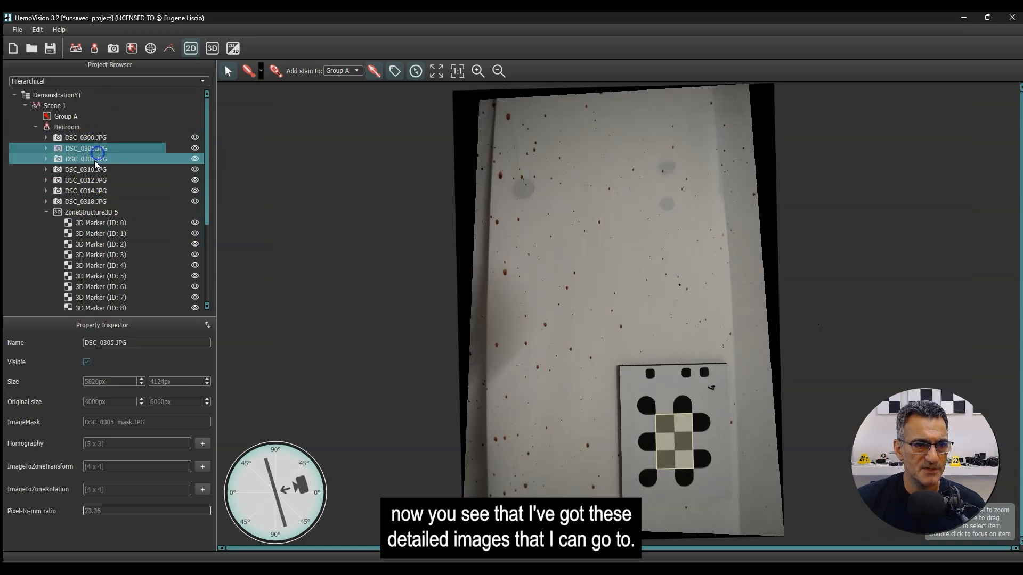
- Return to the 3D view and inspect where detail image DSC_0308.JPG sits in the scene
left_click(215, 48)
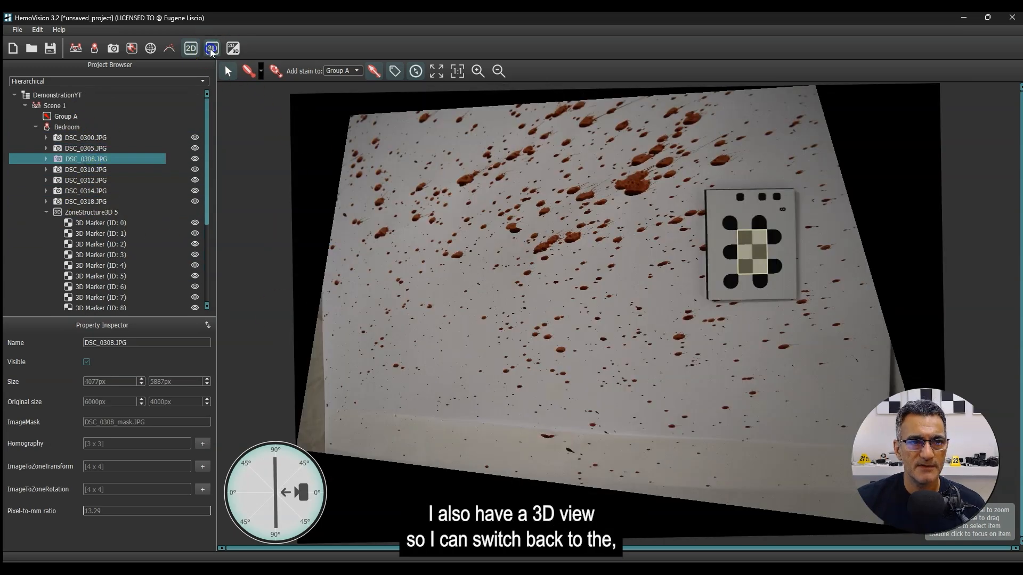
left_click_drag(600, 347, 647, 347)
right_click_drag(647, 348, 615, 347)
scroll(616, 341, "up", 6)
scroll(519, 413, "down", 5)
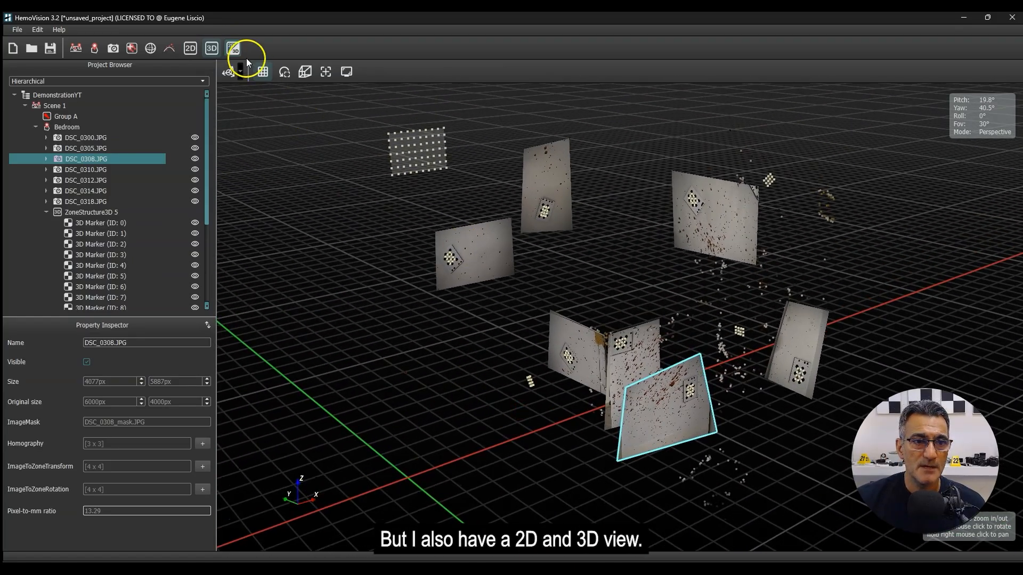
- Show the 2D and 3D views side by side and select several detail images in the 3D scene to view each in 2D
left_click(233, 48)
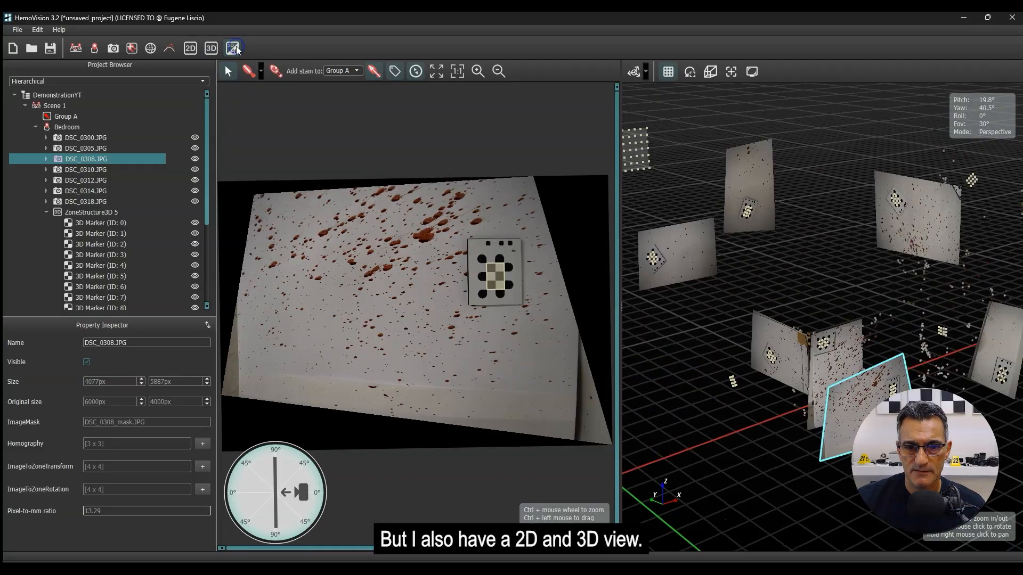
right_click_drag(856, 336, 738, 324)
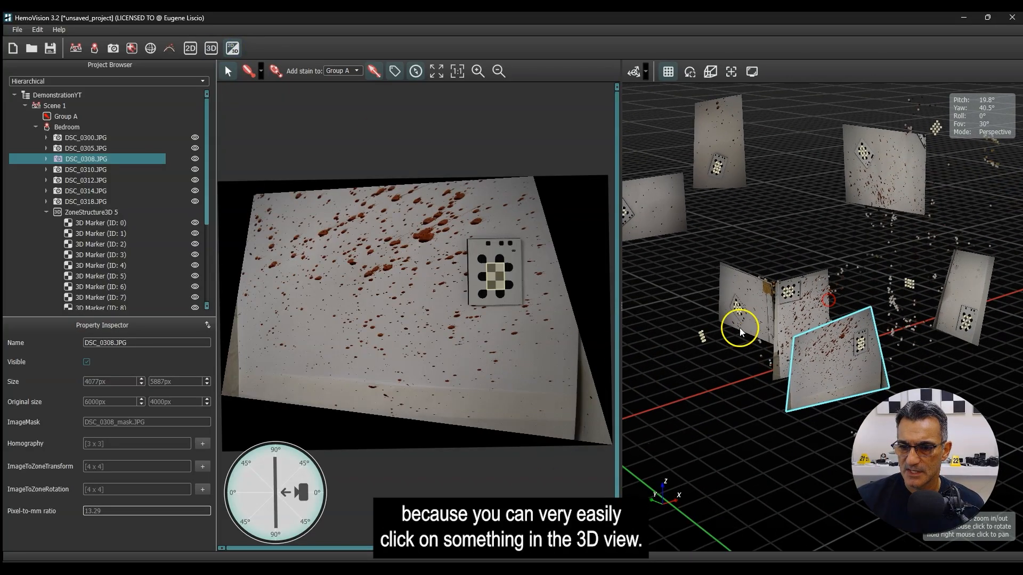
left_click(739, 306)
left_click(800, 301)
left_click(840, 363)
left_click(952, 305)
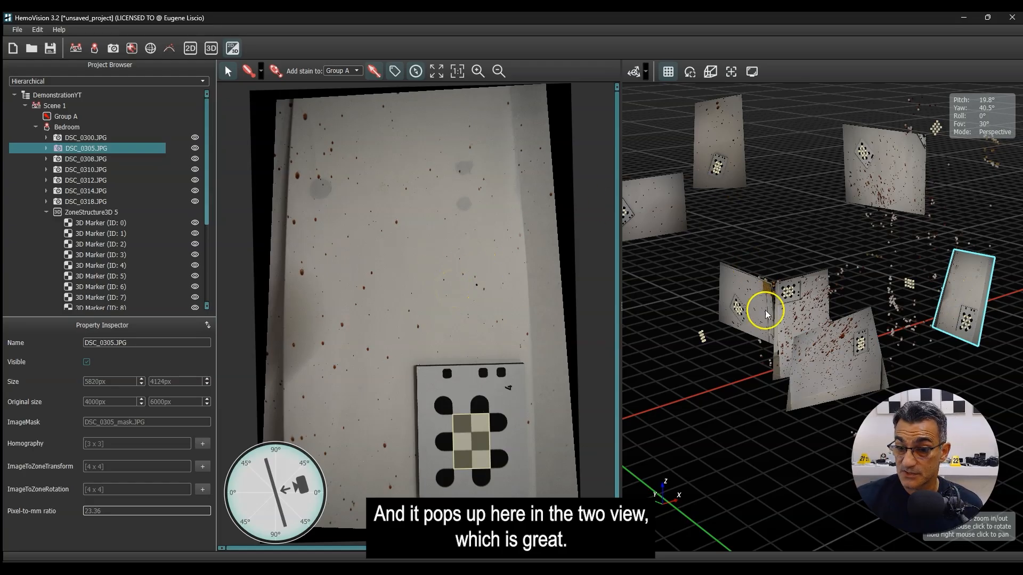
right_click_drag(802, 243, 813, 262)
scroll(756, 295, "down", 4)
right_click(743, 301)
left_click_drag(682, 319, 701, 324)
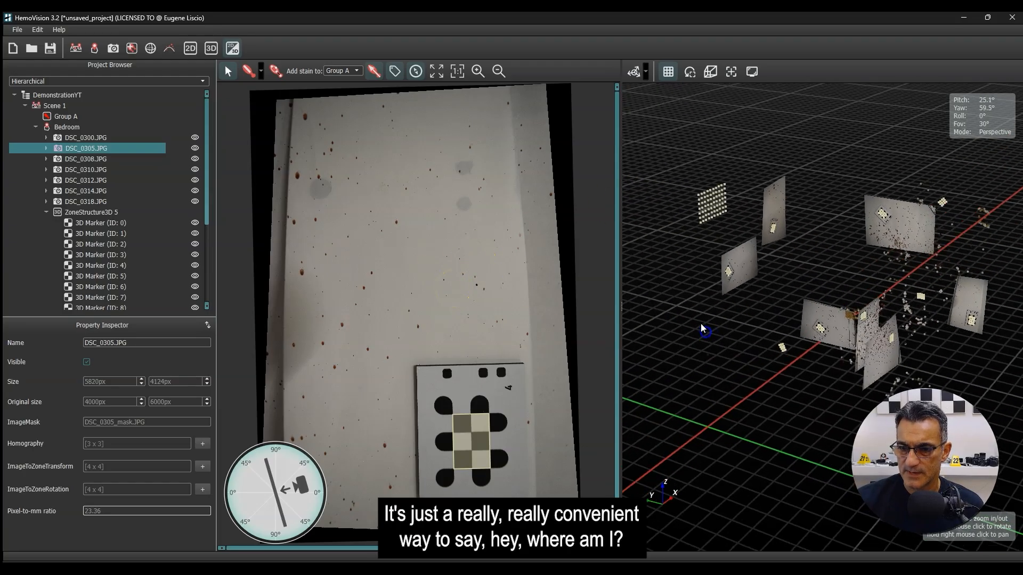
left_click(803, 319)
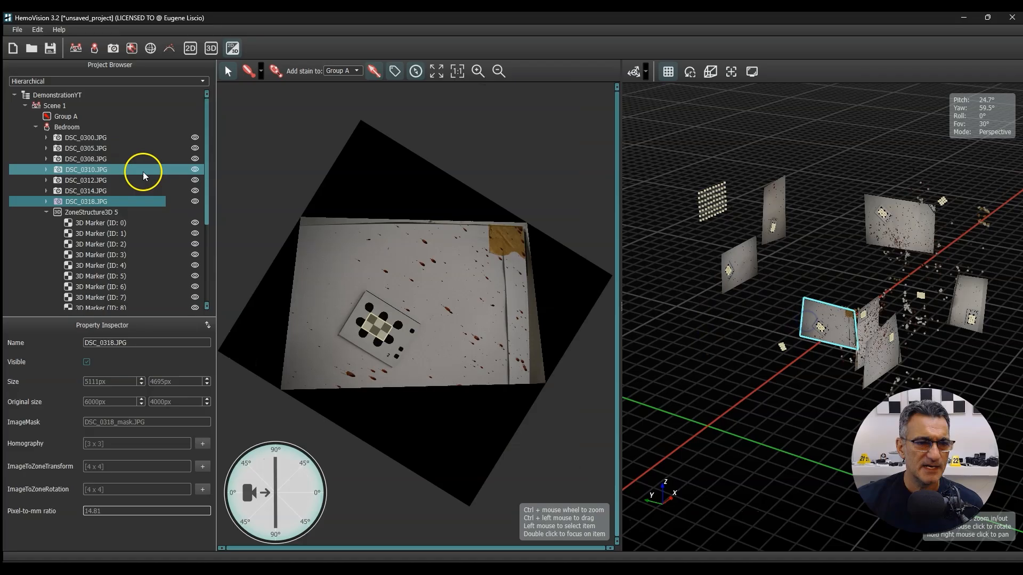
- Select detail images between DSC_0300.JPG and DSC_0310.JPG in the project hierarchy to locate them in 3D, then check DSC_0318.JPG's surface orientation
left_click(106, 169)
left_click(99, 158)
left_click(99, 148)
left_click(98, 141)
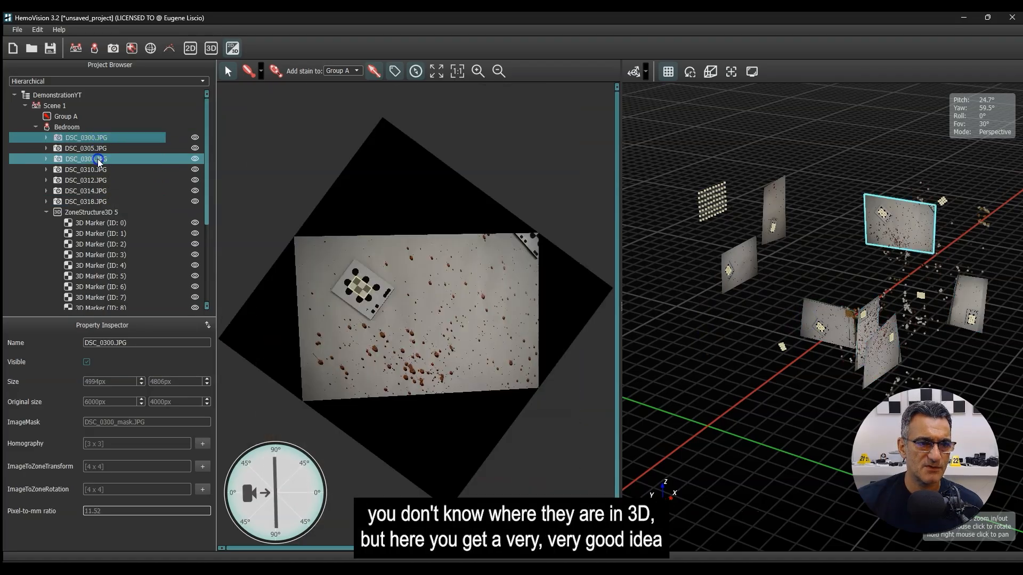
left_click(98, 158)
right_click_drag(848, 294, 840, 268)
left_click(839, 295)
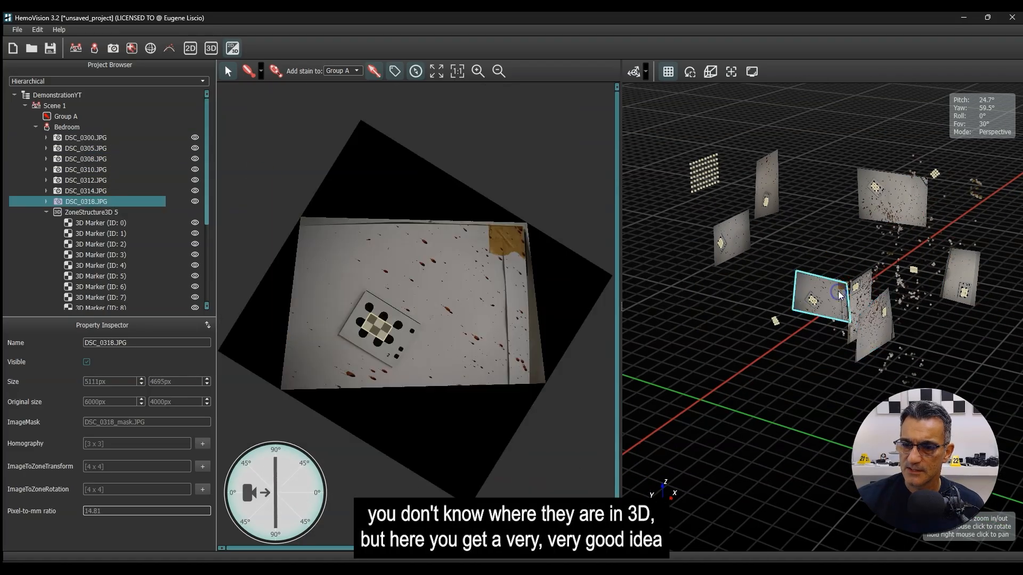
left_click_drag(801, 359, 800, 375)
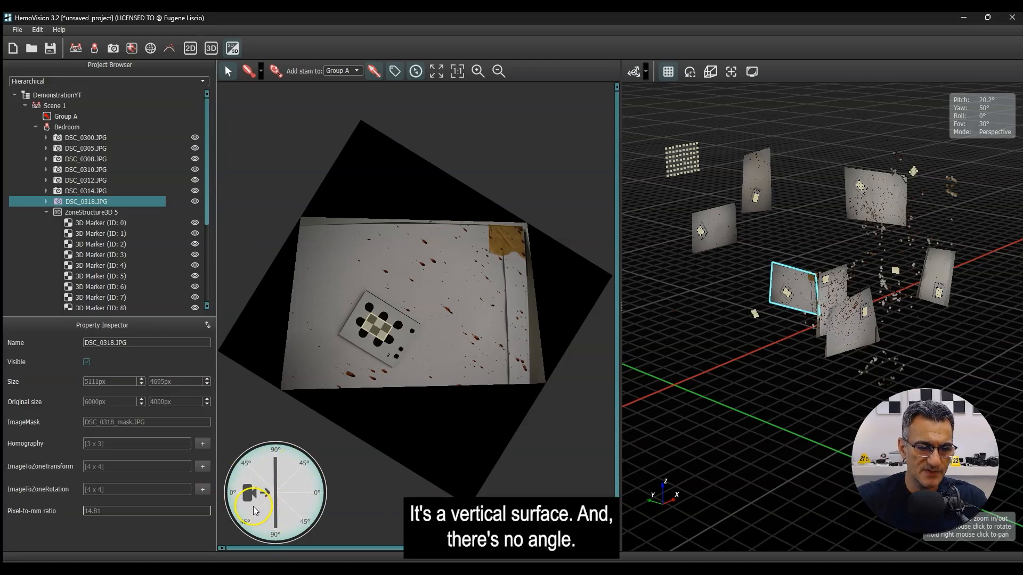
- Display detail image DSC_0305.JPG and hide the surface orientation gauge in the 2D view
left_click(943, 284)
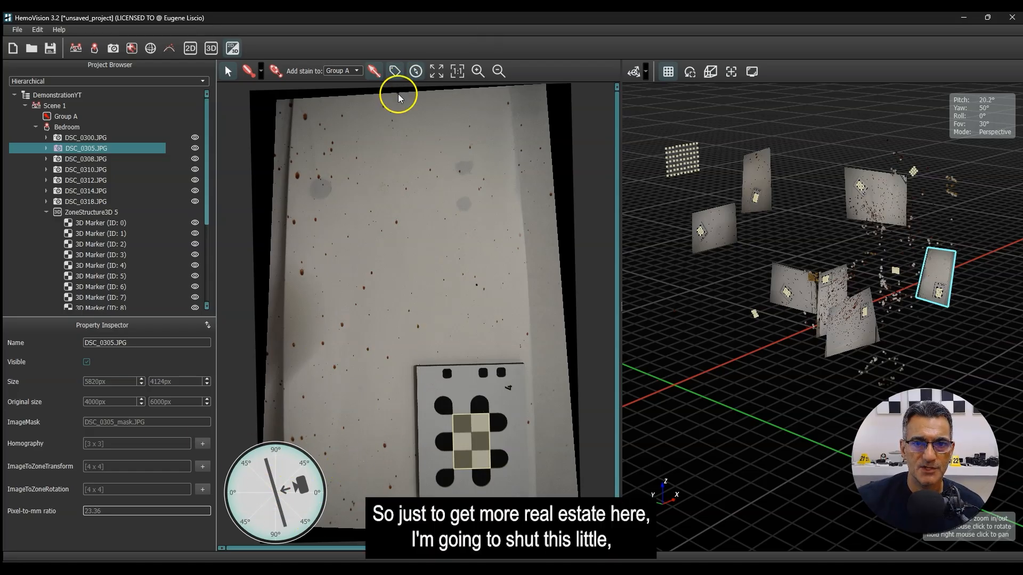
left_click(415, 72)
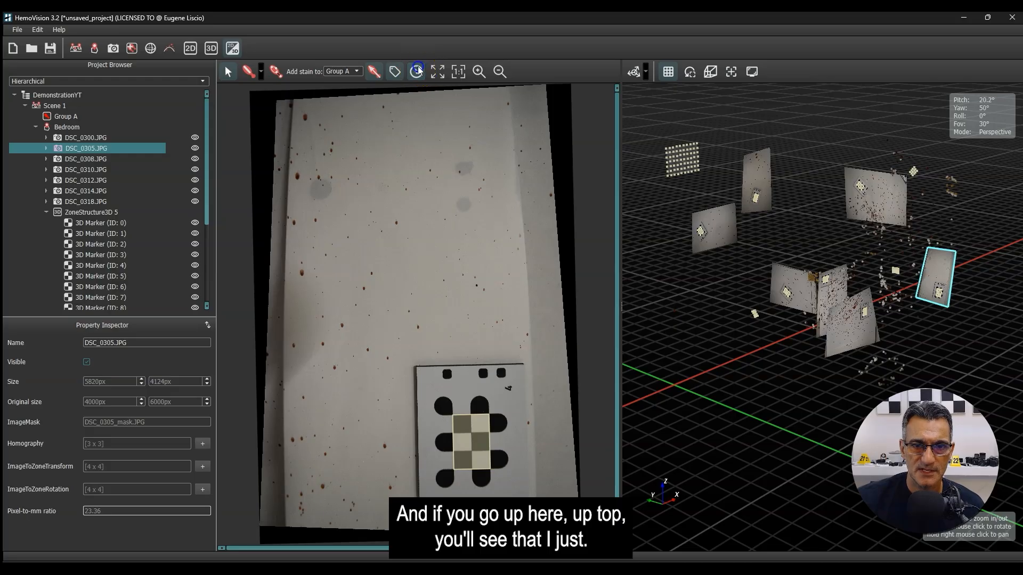
left_click(416, 71)
left_click(417, 71)
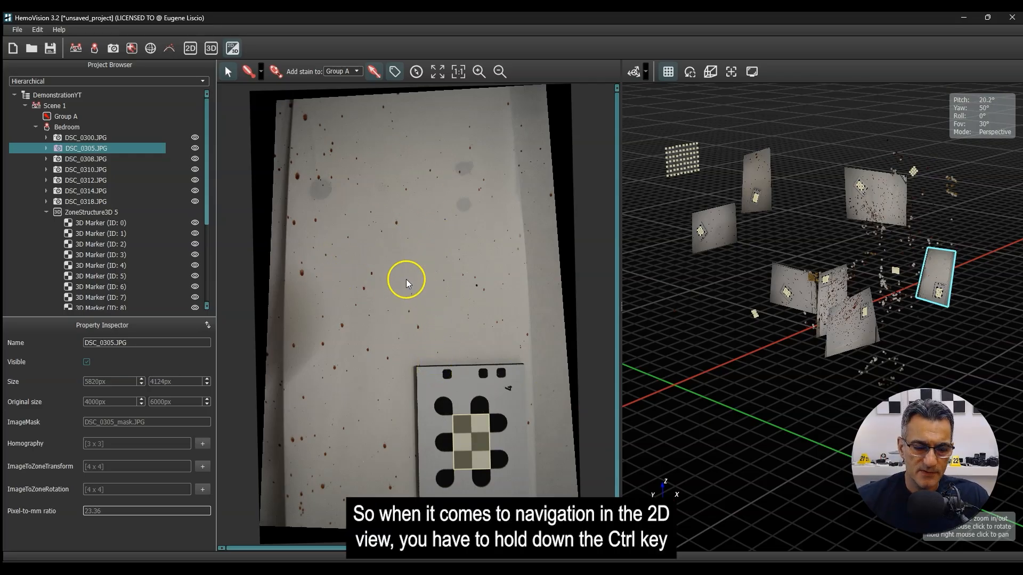
- Examine the bloodstains across detail image DSC_0305.JPG in the 2D view, both close up and as a whole
scroll(401, 288, "up", 5, "ctrl")
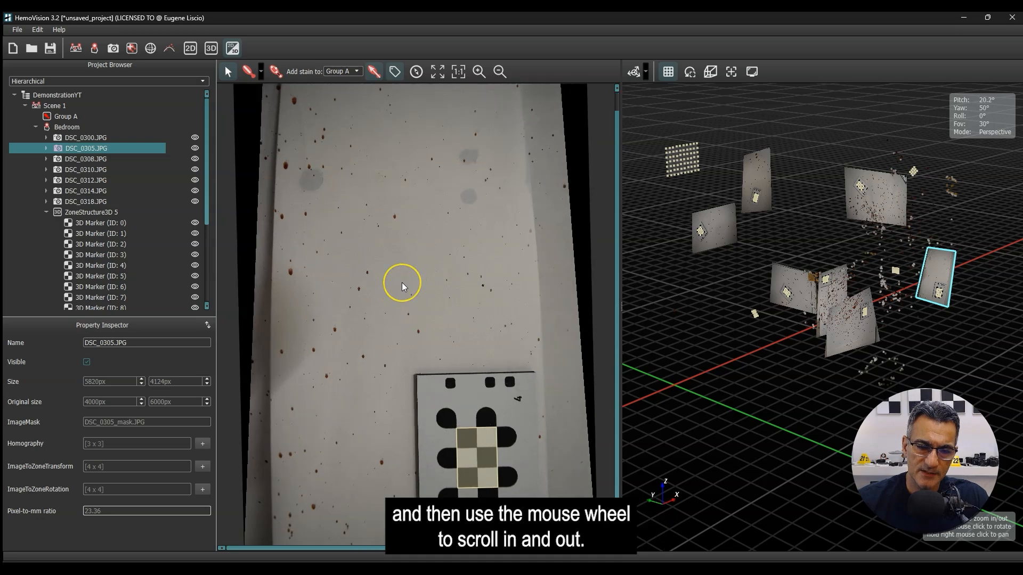
scroll(401, 287, "down", 5, "ctrl")
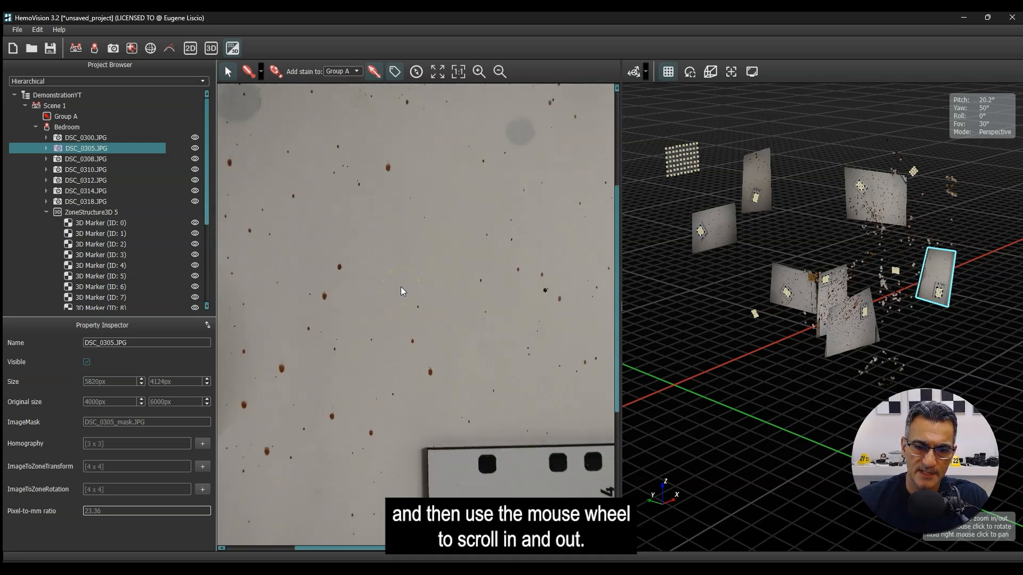
scroll(390, 303, "up", 5, "ctrl")
right_click(429, 287)
left_click(366, 290)
mouse_move(440, 297)
left_mouse_down("ctrl")
mouse_move(366, 258)
mouse_move(300, 255)
mouse_move(356, 290)
mouse_move(411, 302)
left_mouse_up("ctrl")
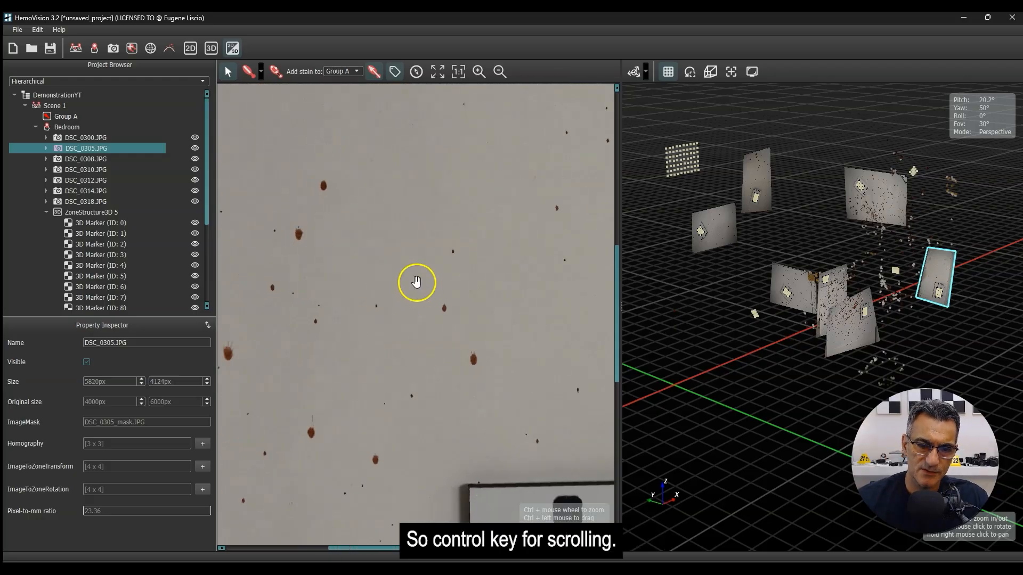
scroll(414, 283, "down", 3, "ctrl")
scroll(409, 290, "up", 4, "ctrl")
scroll(408, 293, "down", 2, "ctrl")
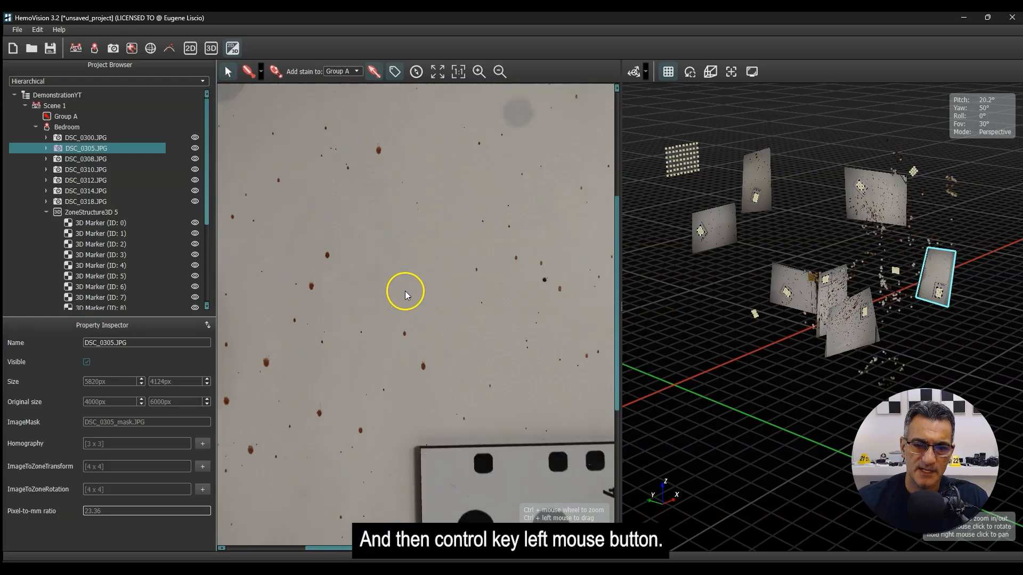
mouse_move(372, 328)
left_mouse_down("ctrl")
mouse_move(448, 269)
mouse_move(339, 274)
mouse_move(418, 327)
mouse_move(430, 324)
left_mouse_up("ctrl")
scroll(433, 317, "up", 2, "ctrl")
scroll(436, 310, "down", 5, "ctrl")
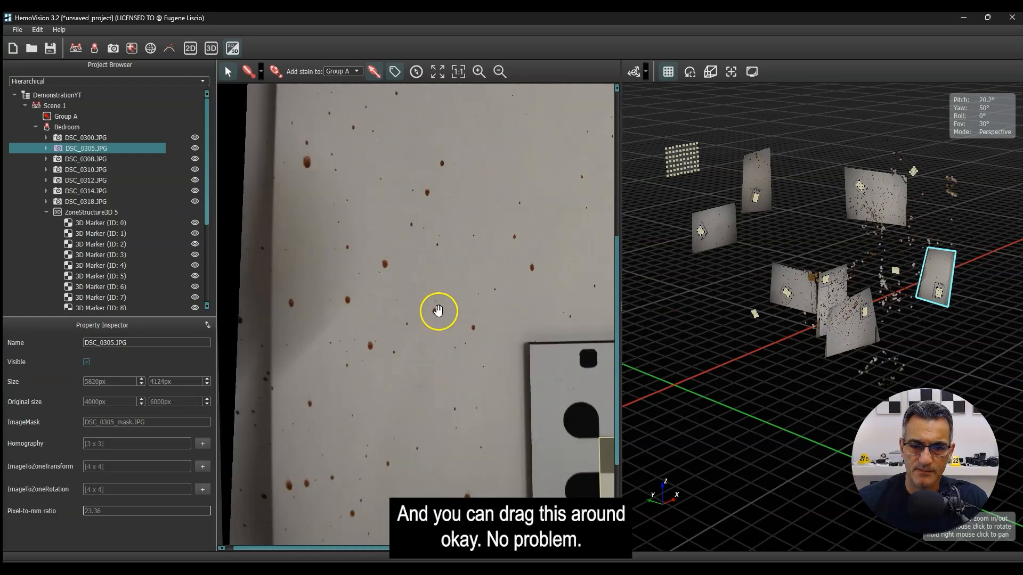
scroll(445, 323, "up", 1, "ctrl")
left_click_drag(394, 324, 434, 296, "ctrl")
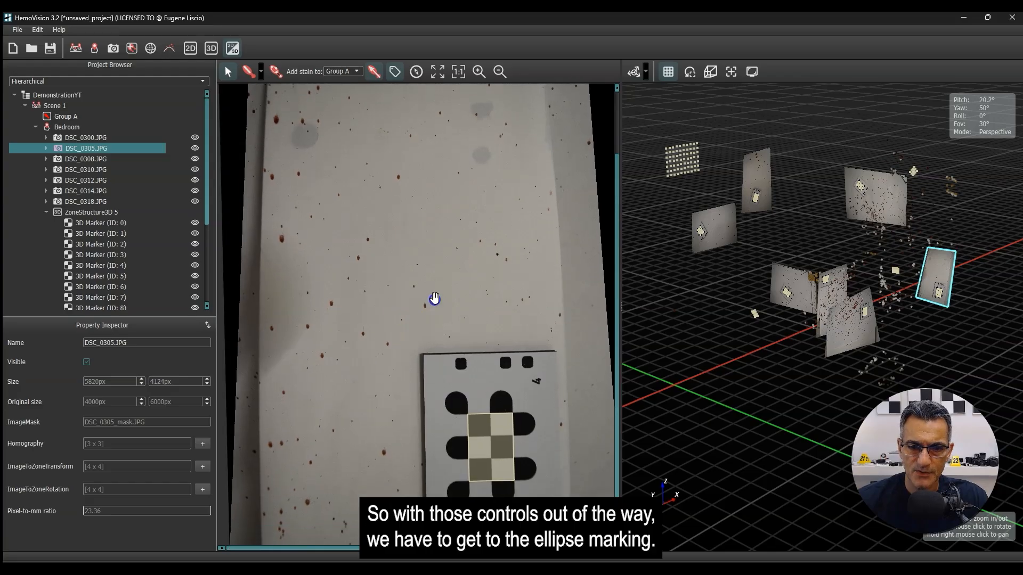
scroll(427, 298, "up", 2, "ctrl")
scroll(422, 301, "up", 2, "ctrl")
scroll(426, 324, "down", 2, "ctrl")
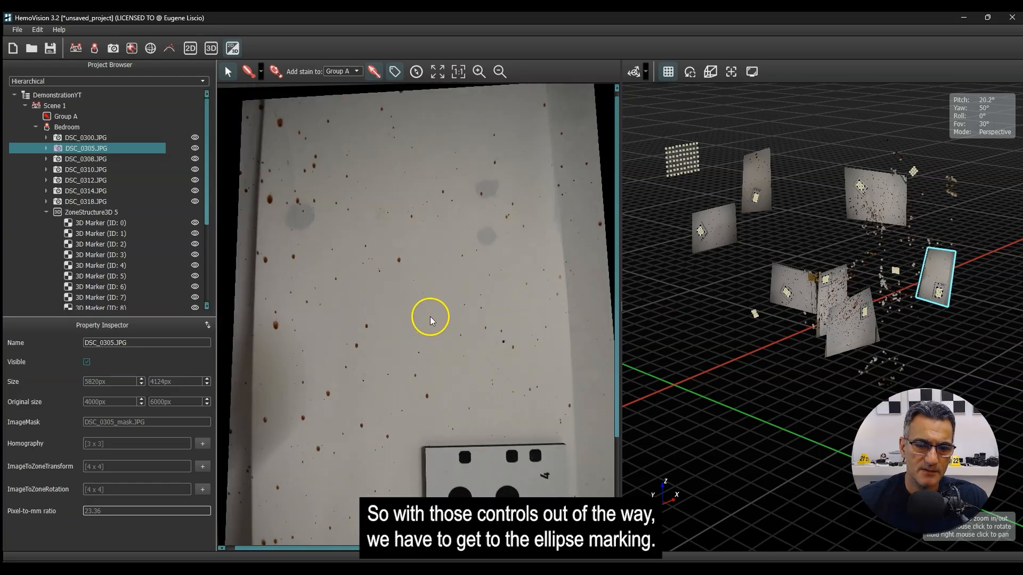
left_click(262, 74)
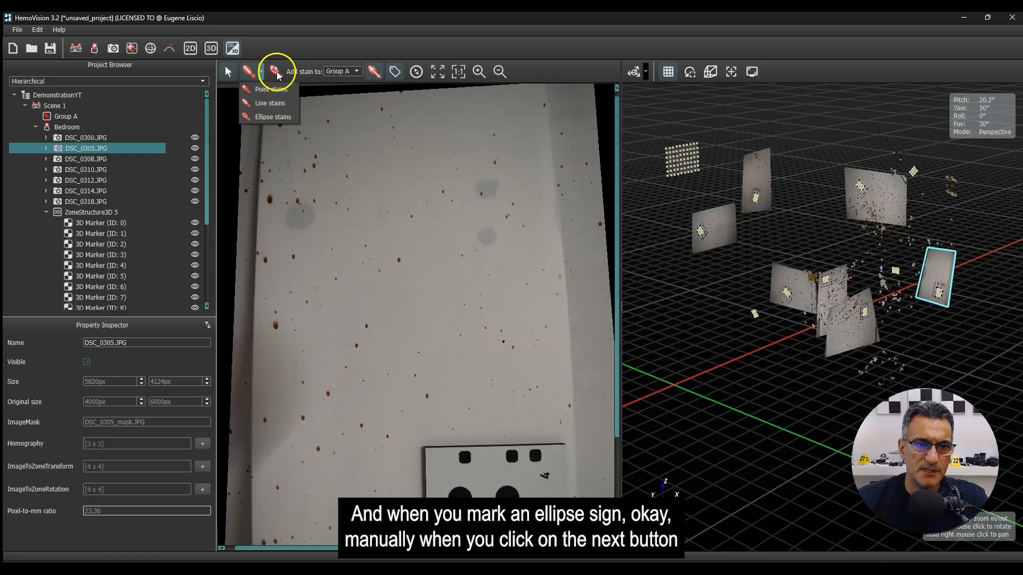
left_click(277, 53)
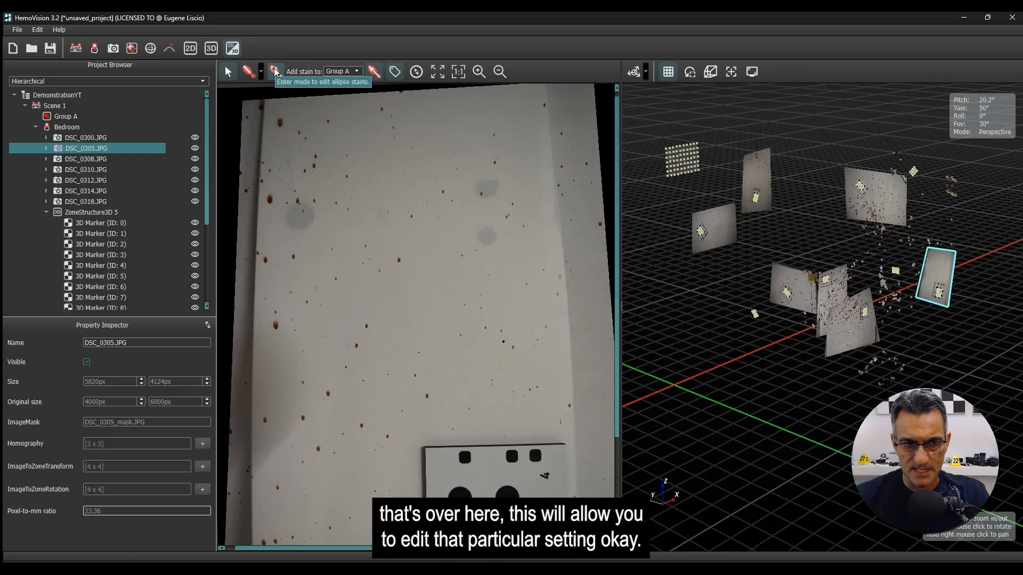
- Try marking an isolated oval stain in DSC_0305.JPG with Point stains from near its lower edge, and remove the mark
scroll(341, 352, "up", 3)
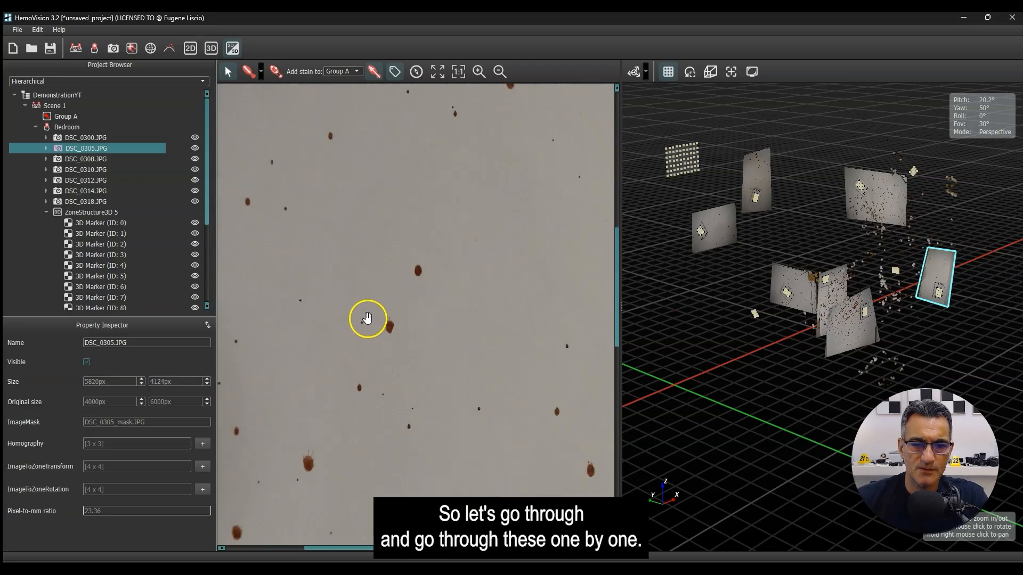
scroll(411, 303, "up", 5)
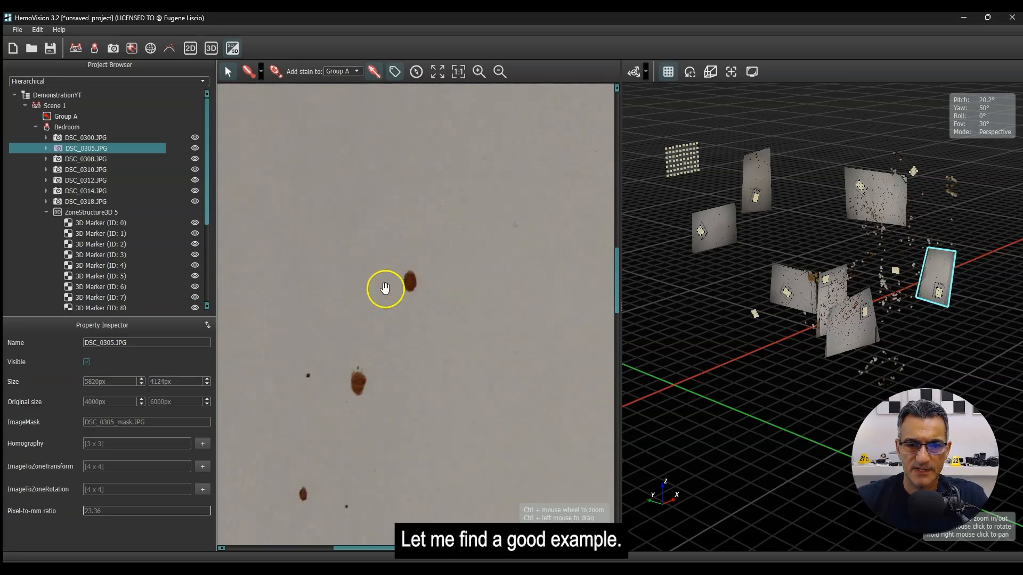
scroll(444, 297, "up", 2, "ctrl")
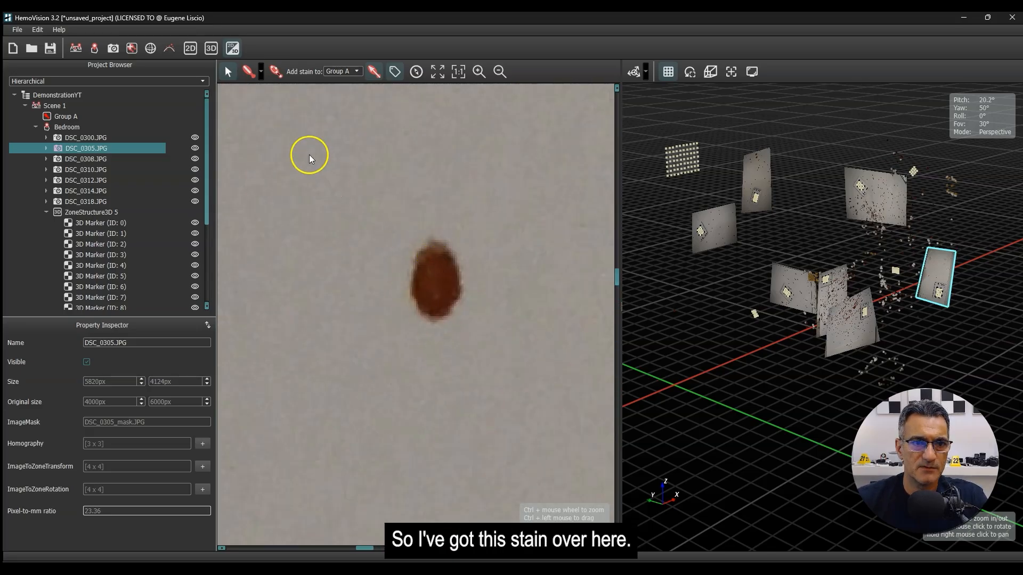
left_click(261, 72)
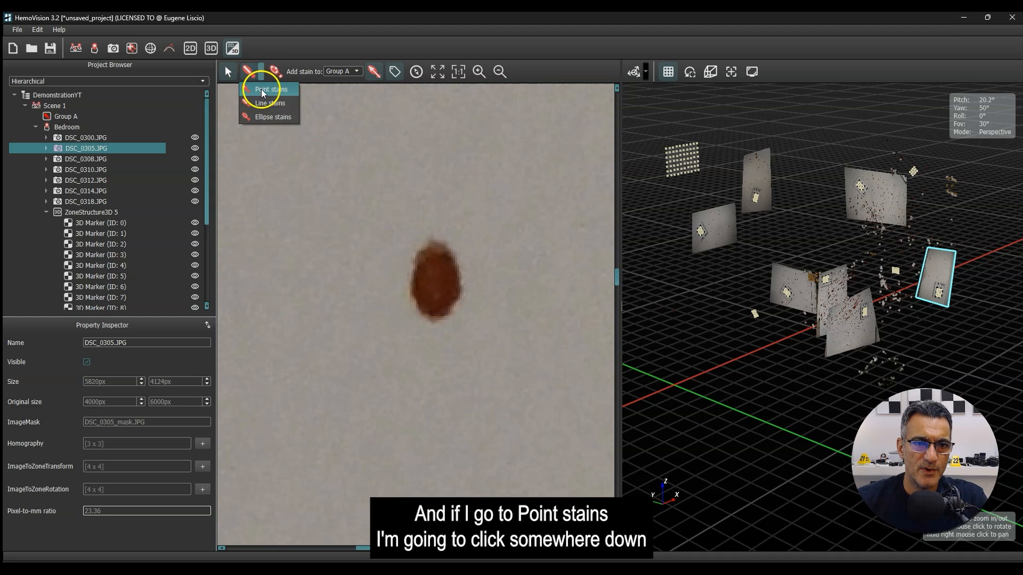
left_click(261, 89)
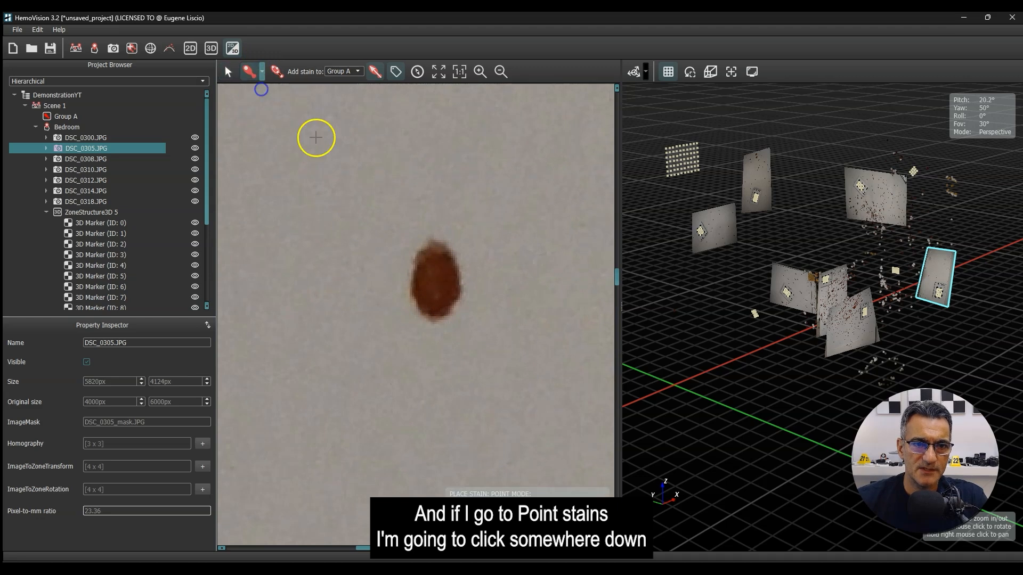
left_click(436, 309)
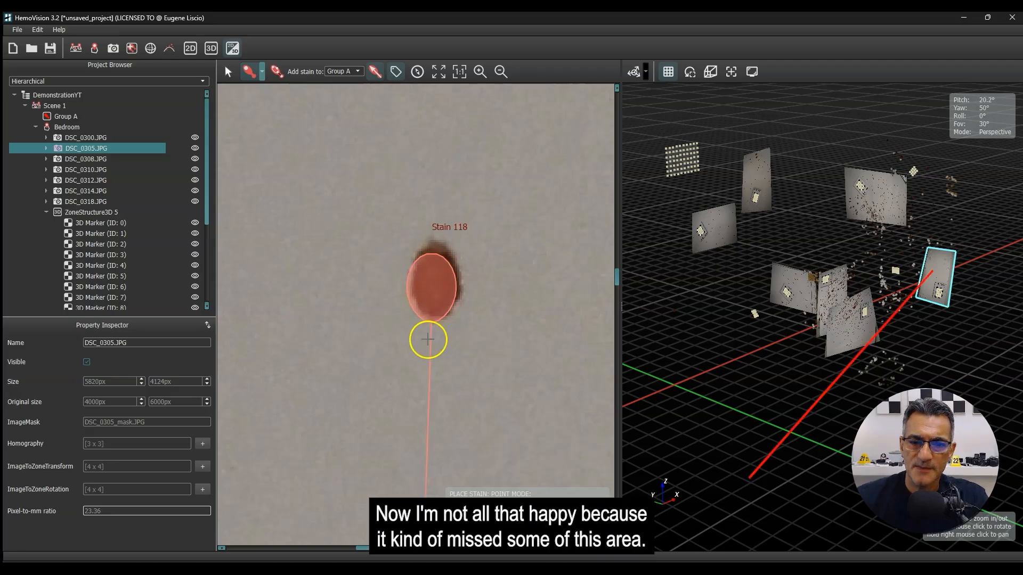
right_click(439, 283)
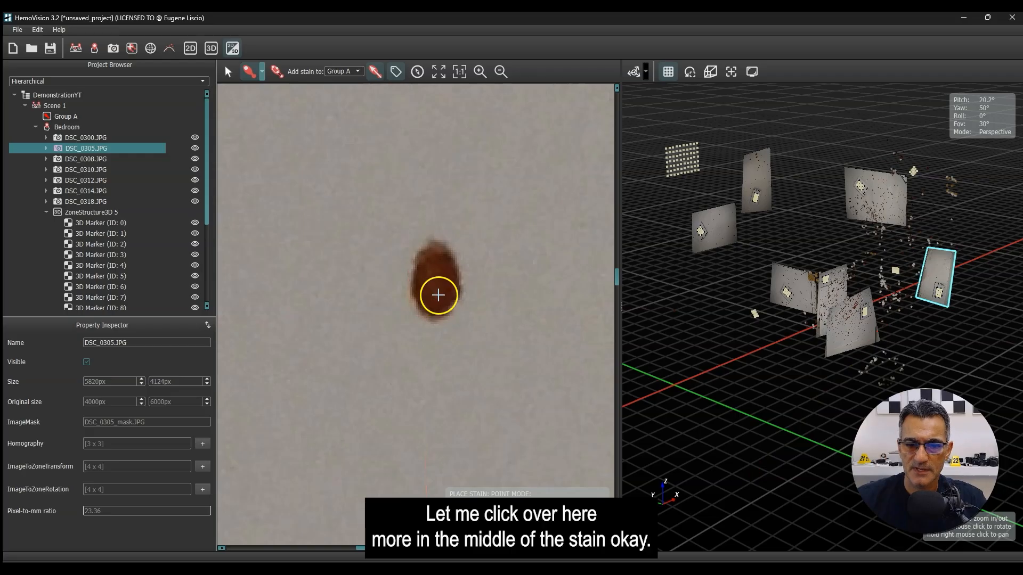
- Try point marks at the middle and the right side of the same stain, removing each one
left_click(438, 286)
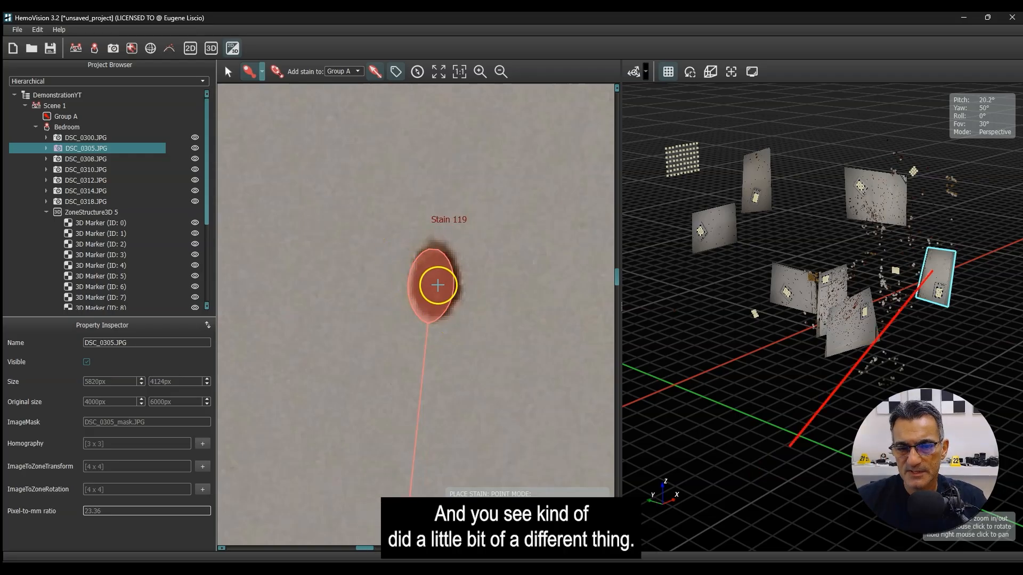
right_click(438, 285)
left_click(448, 286)
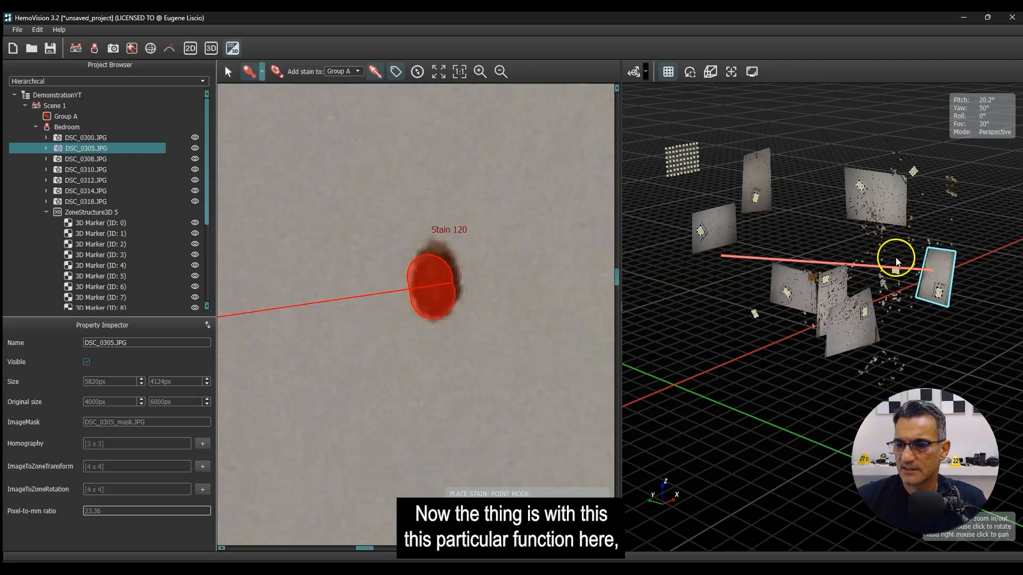
right_click(435, 268)
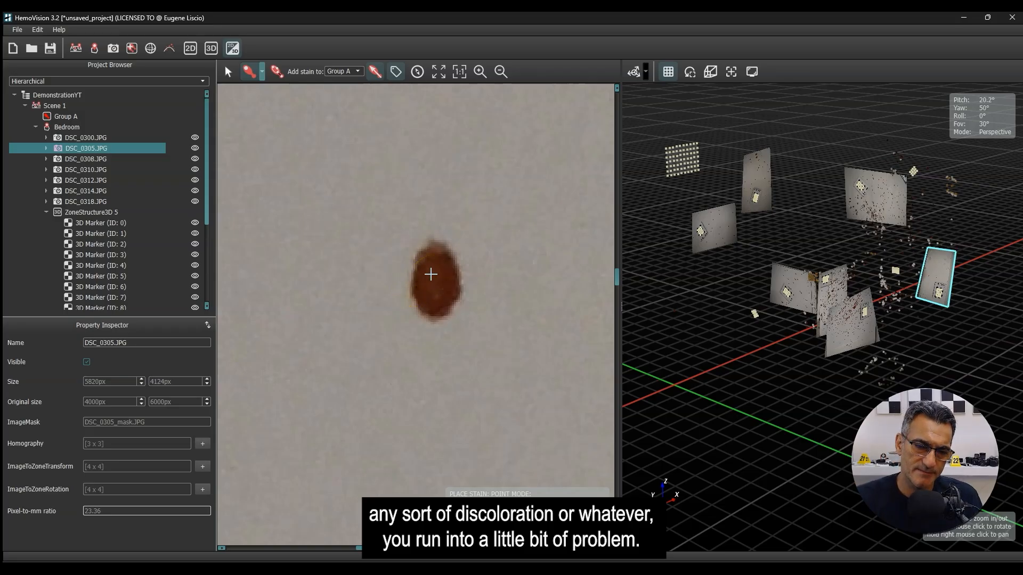
- Try marking the stain with Line stains three times, from leading edge to trailing edge, removing each mark
left_click(262, 72)
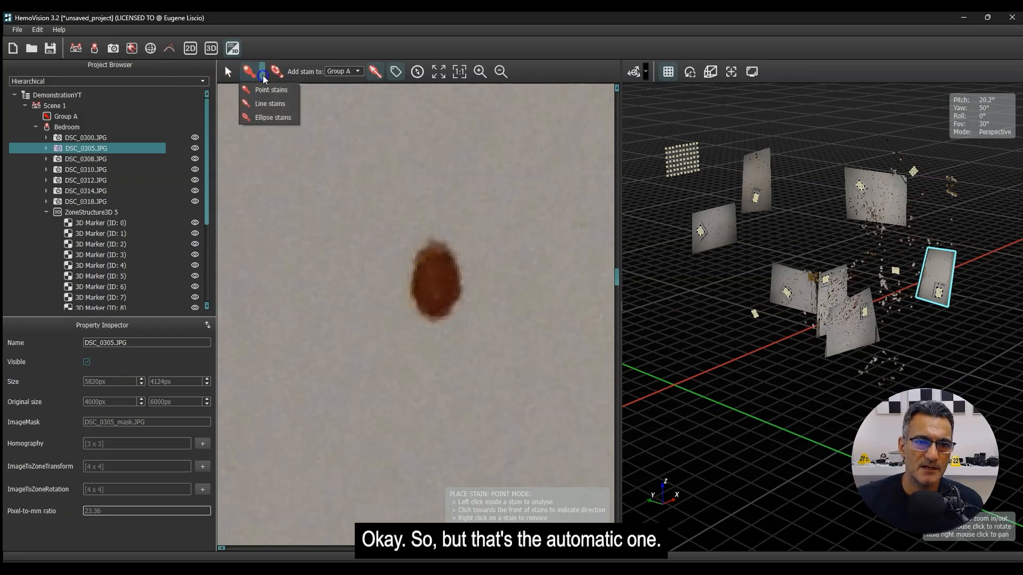
left_click(274, 103)
scroll(430, 312, "up", 1)
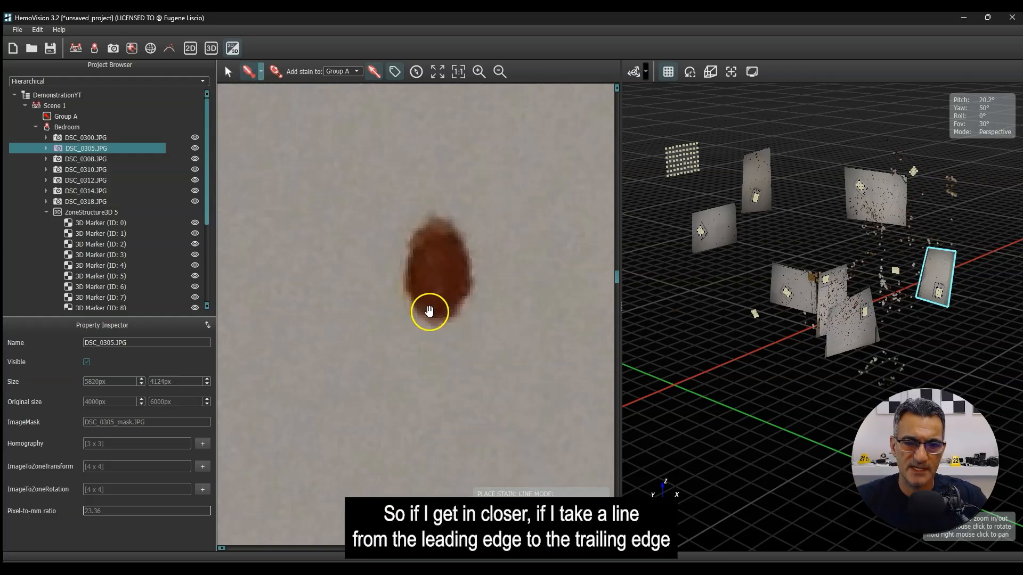
scroll(430, 311, "up", 2)
left_click_drag(437, 320, 441, 197)
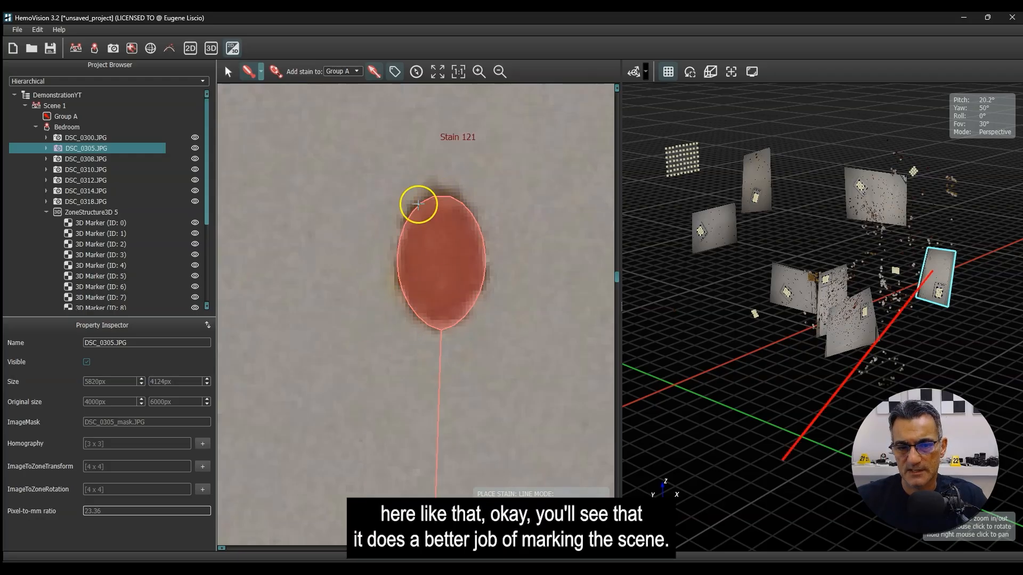
key("Delete")
left_click_drag(439, 319, 442, 191)
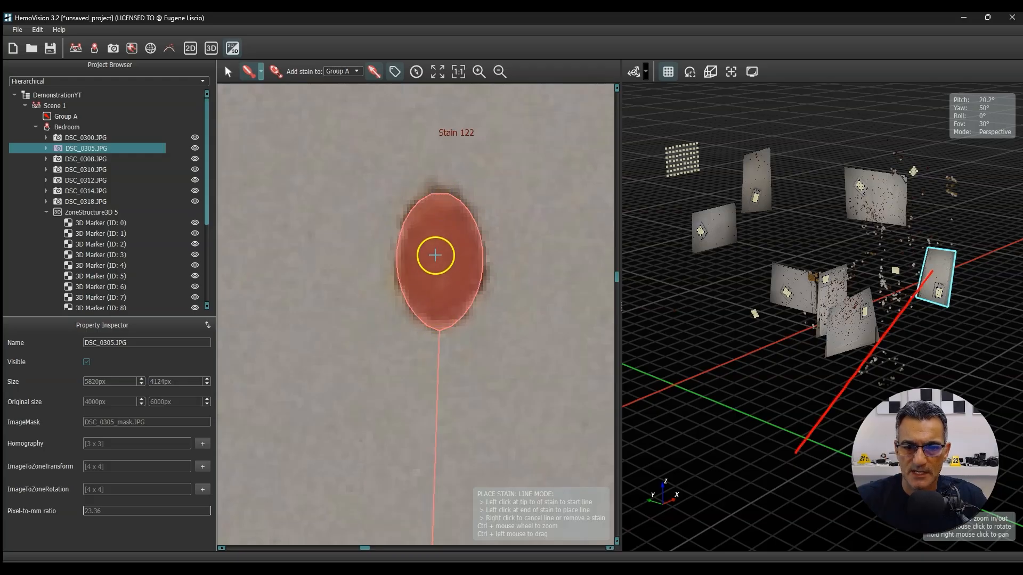
right_click(436, 250)
left_click_drag(440, 314, 442, 201)
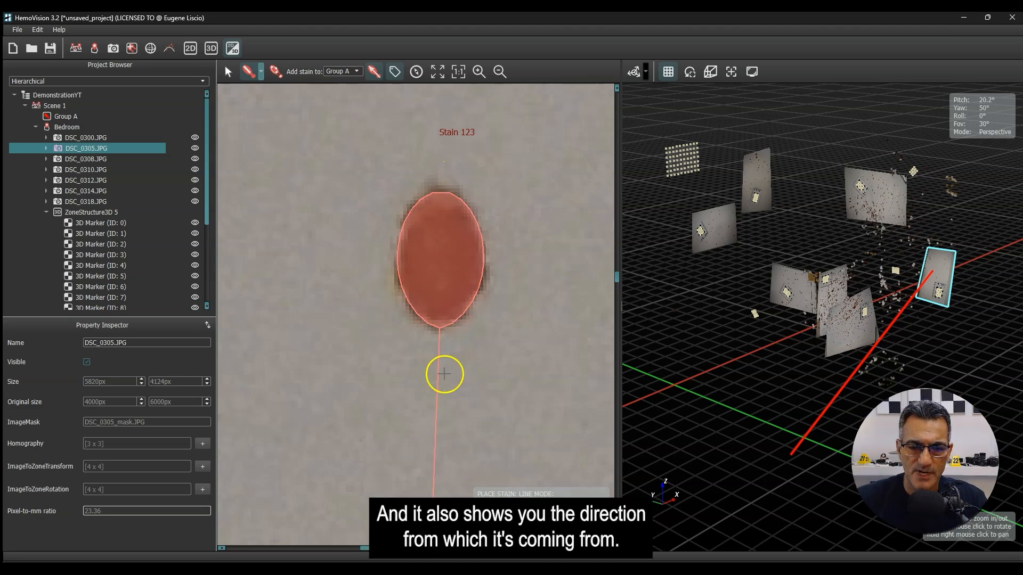
right_click(433, 255)
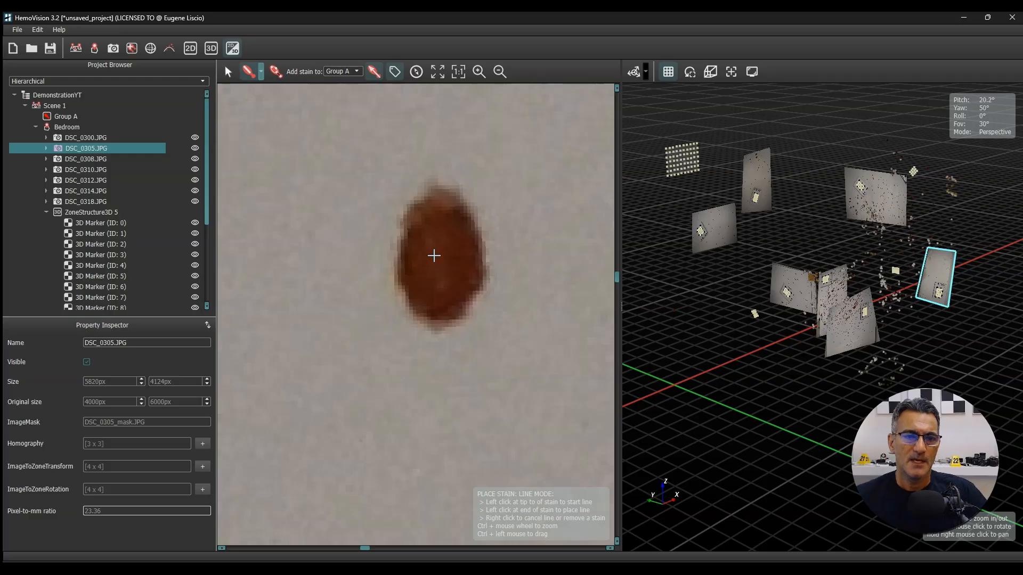
- Mark the stain manually with Ellipse stains, setting its major axis from the leading edge and its width, and inspect its trajectory in 3D
left_click(287, 74)
left_click(262, 74)
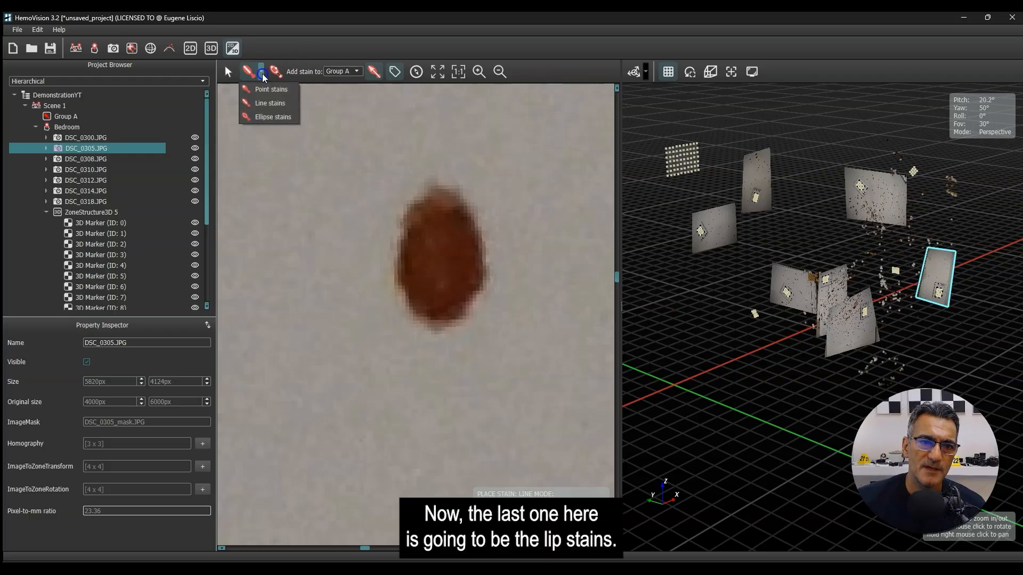
left_click(266, 116)
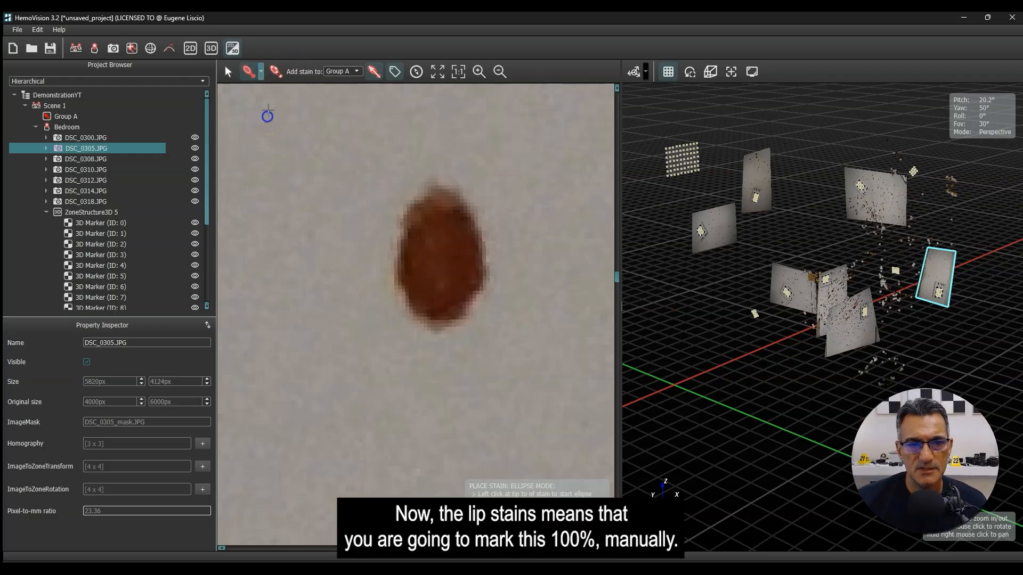
scroll(432, 274, "up", 2)
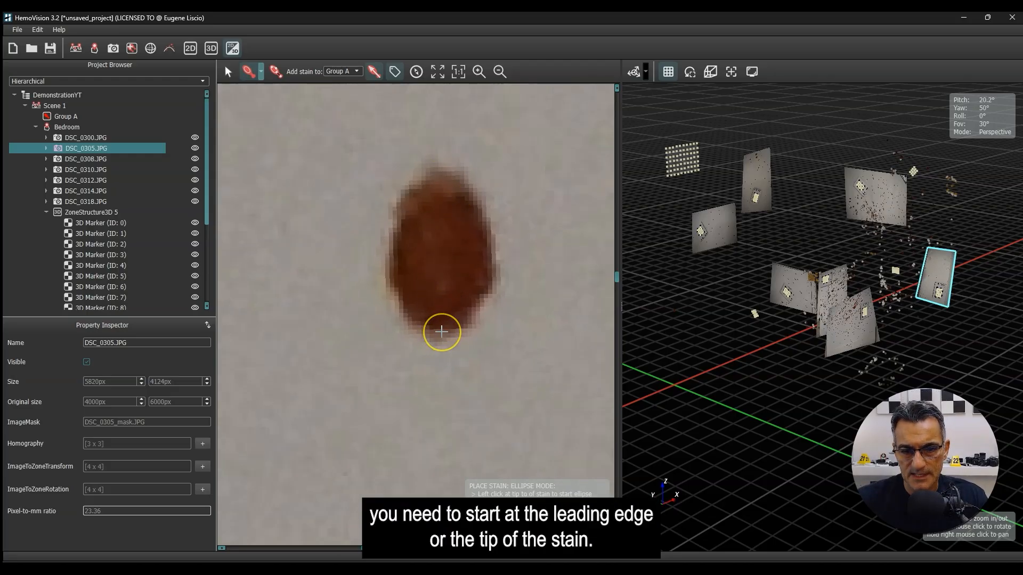
left_click_drag(441, 331, 438, 179)
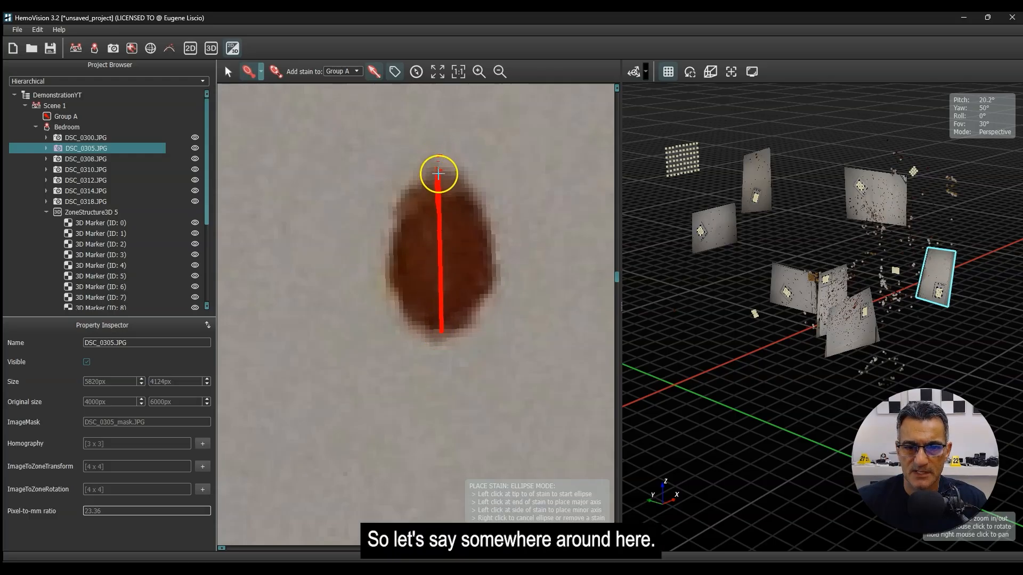
left_click_drag(441, 175, 490, 245)
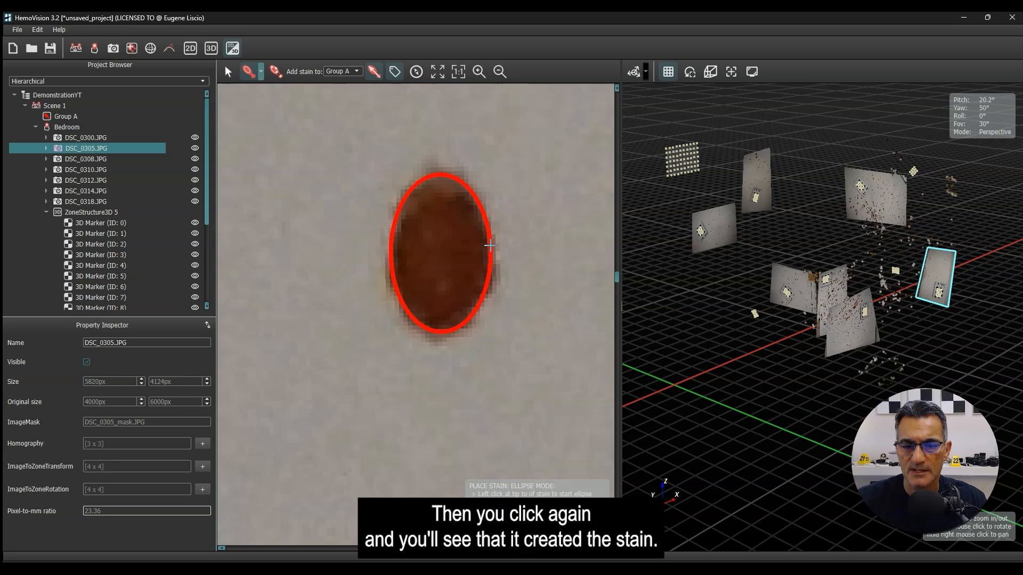
left_click(490, 246)
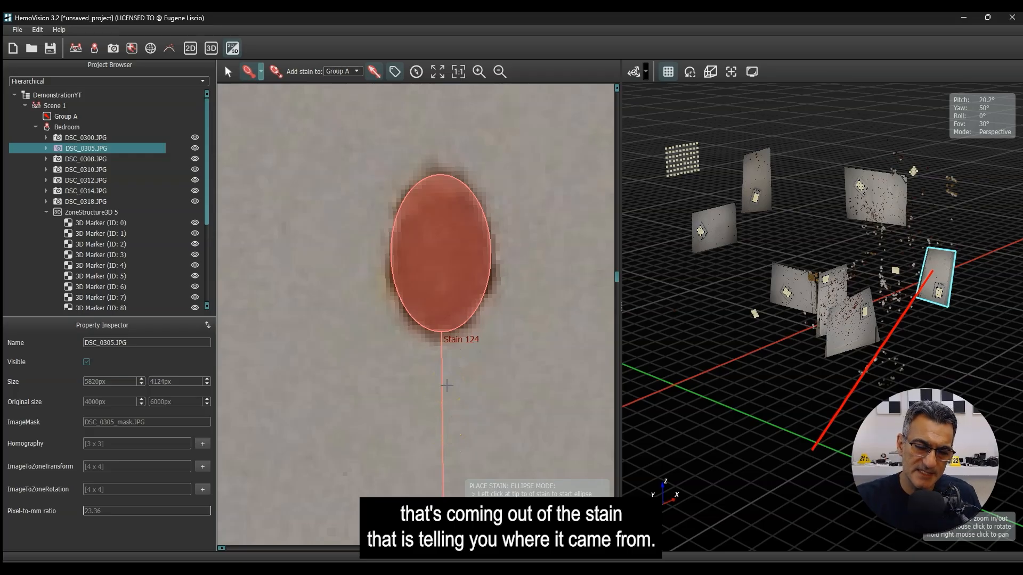
left_click_drag(734, 392, 834, 272)
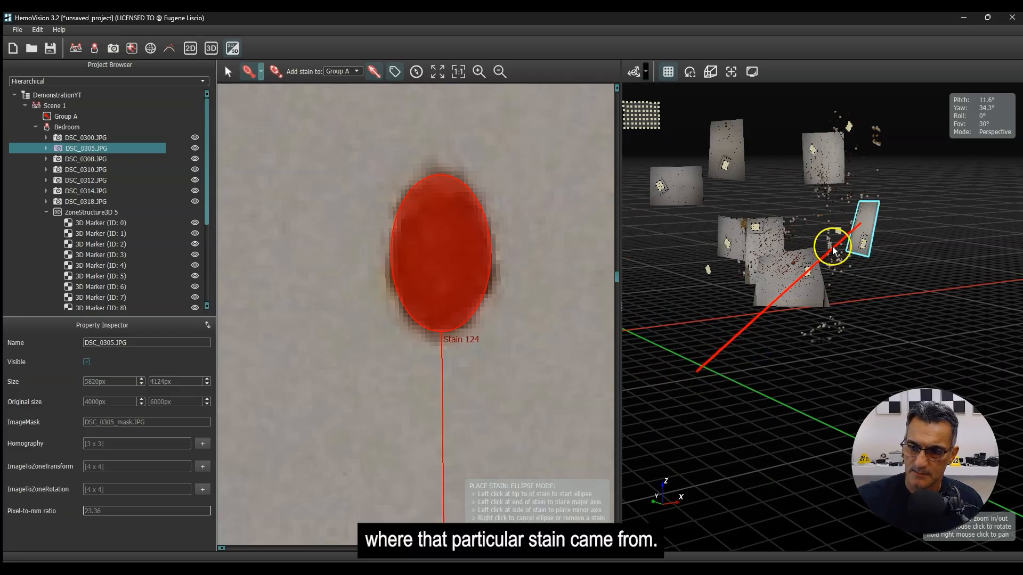
right_click_drag(707, 389, 705, 358)
scroll(705, 358, "down", 2)
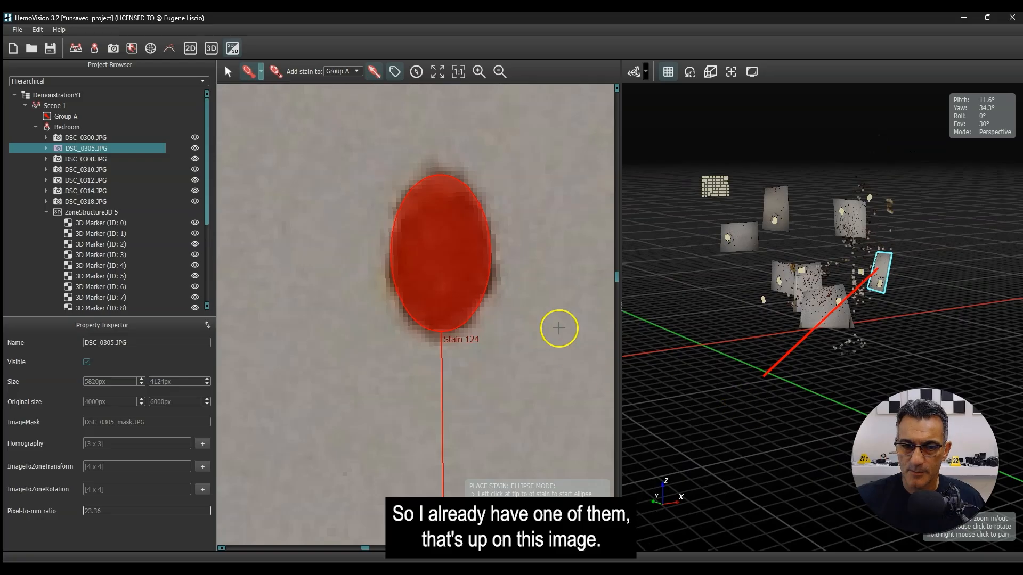
- Try marking the oval stain above and to the right of Stain 124 with Ellipse stains, and remove the mark
scroll(434, 313, "down", 6)
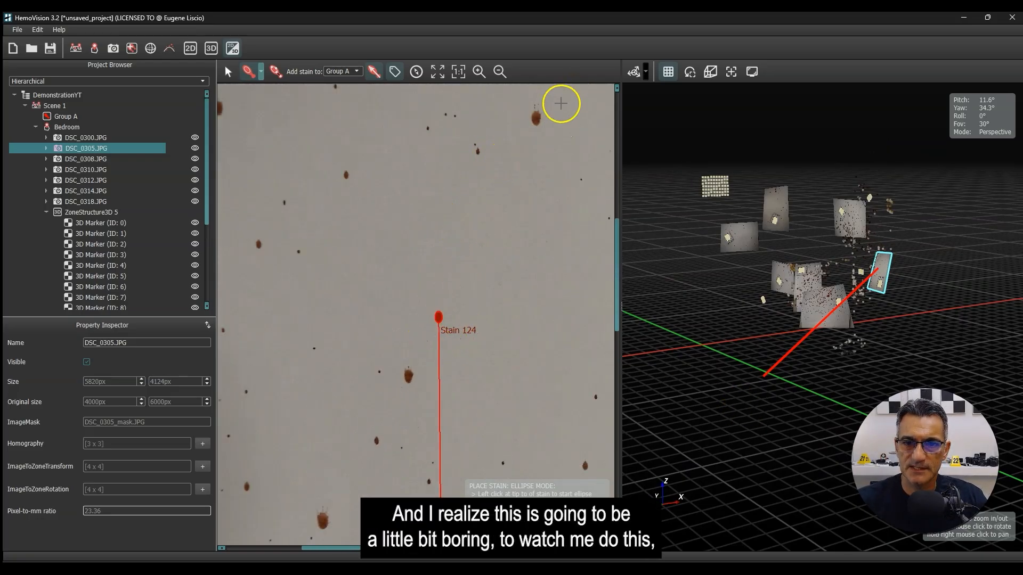
scroll(536, 96, "up", 8)
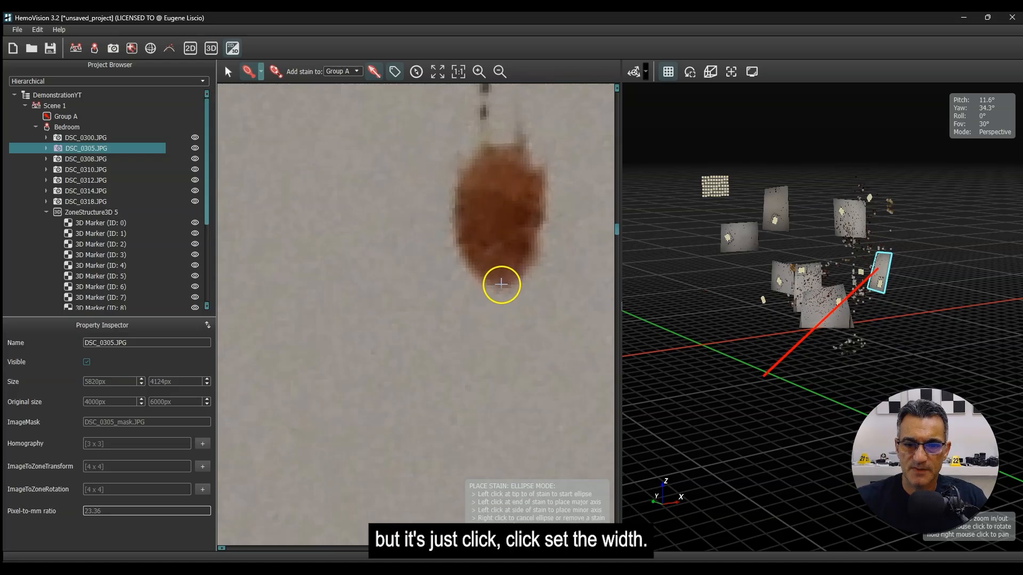
left_click(503, 143)
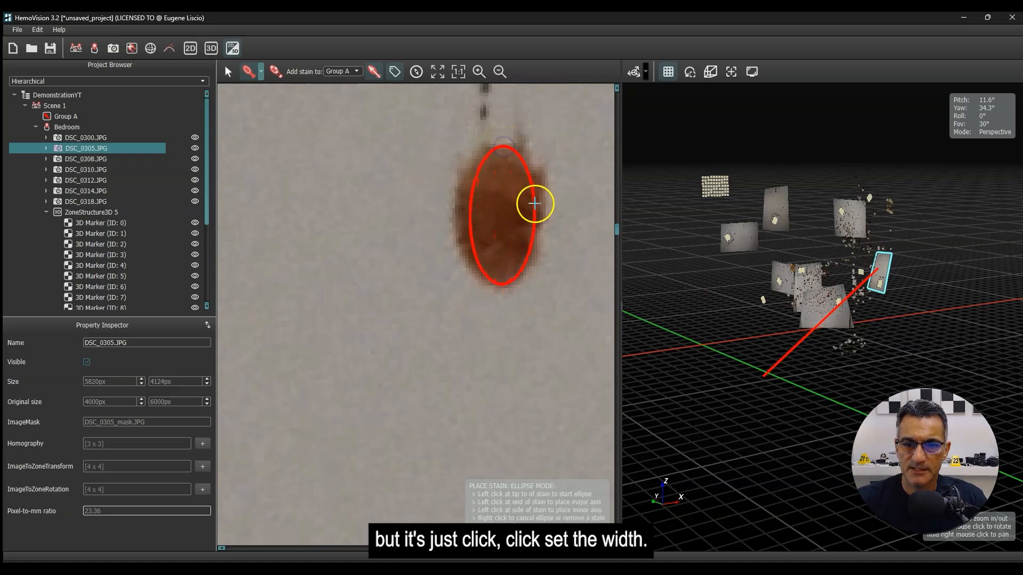
left_click(543, 202)
right_click(513, 242)
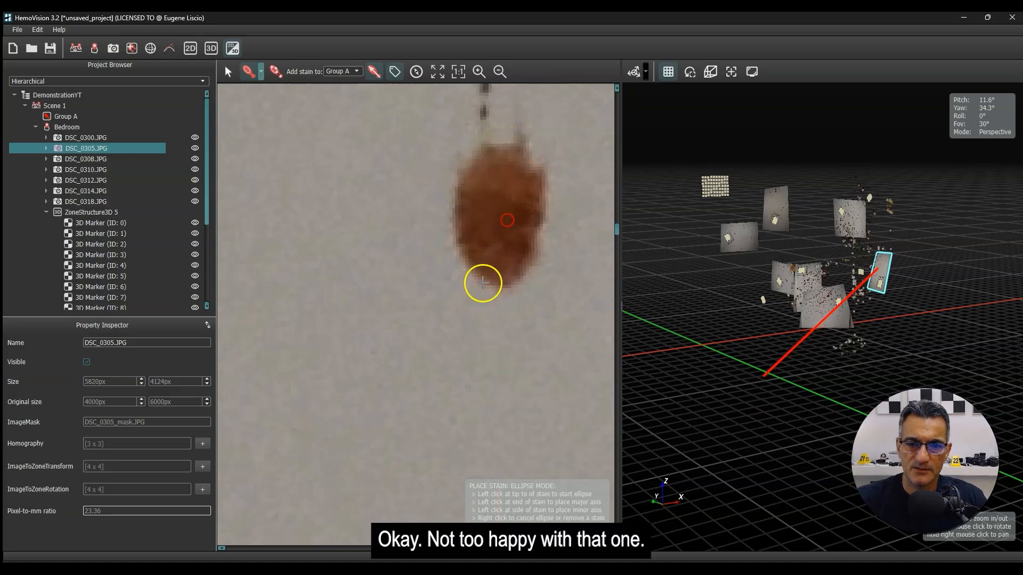
- Mark the same stain with an ellipse from its lower tip to its upper end, setting the width at its edge
left_click(500, 288)
left_click(505, 145)
left_click(547, 175)
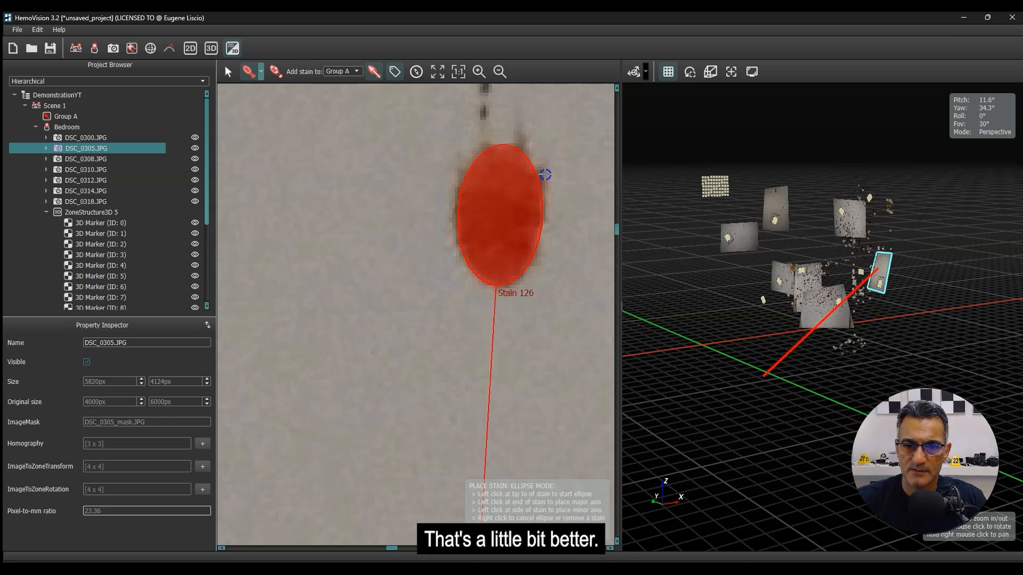
- Mark the large oval stain near the left side of DSC_0305.JPG, level with Stain 124, as an ellipse in Group A
scroll(438, 242, "down", 5)
middle_click_drag(443, 247, 468, 258)
scroll(468, 258, "down", 3)
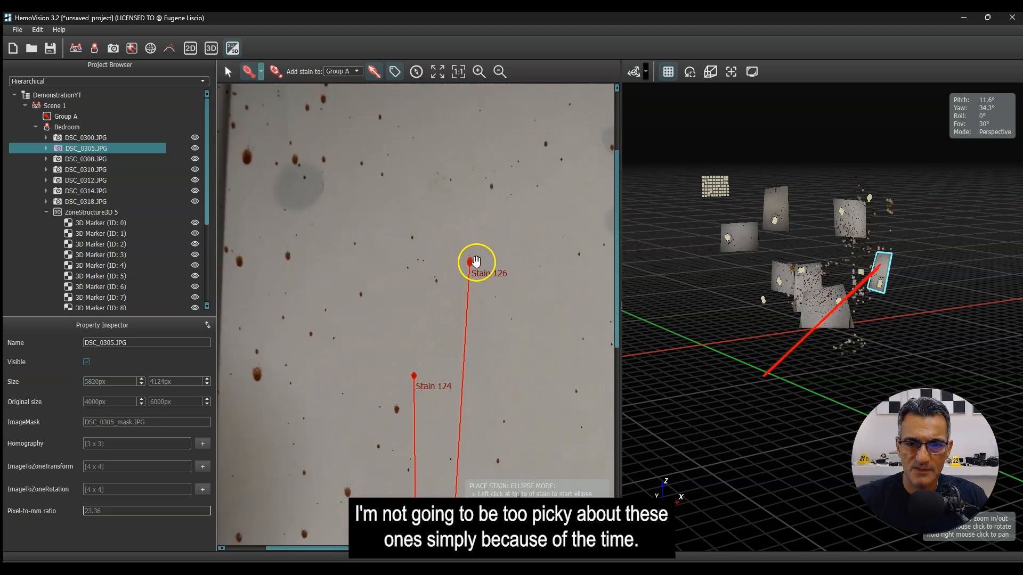
scroll(267, 366, "up", 10)
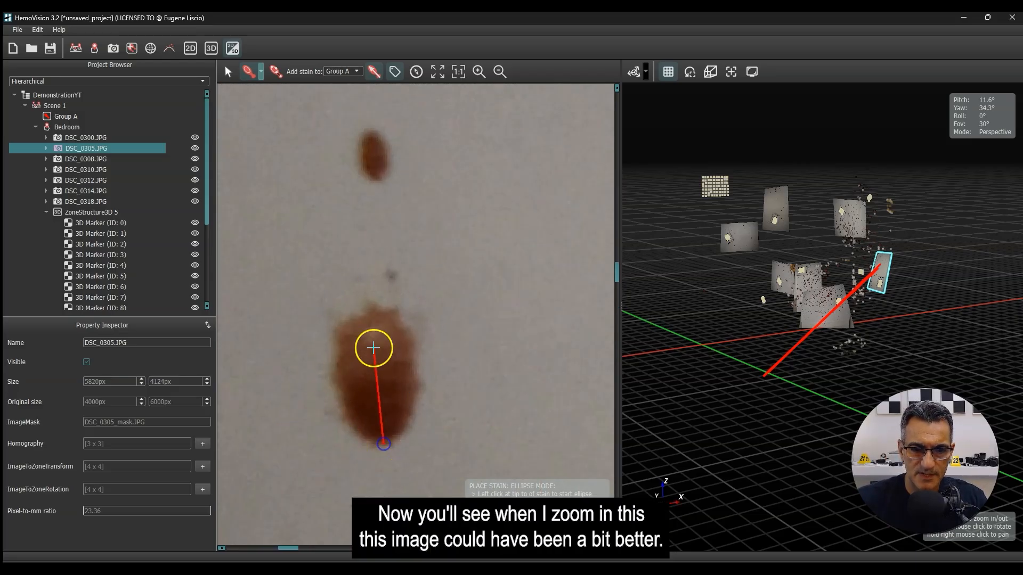
left_click(409, 317)
- Mark the elongated stain beside the round dark stain, above the right part of the marker card, as an ellipse
scroll(343, 361, "down", 10)
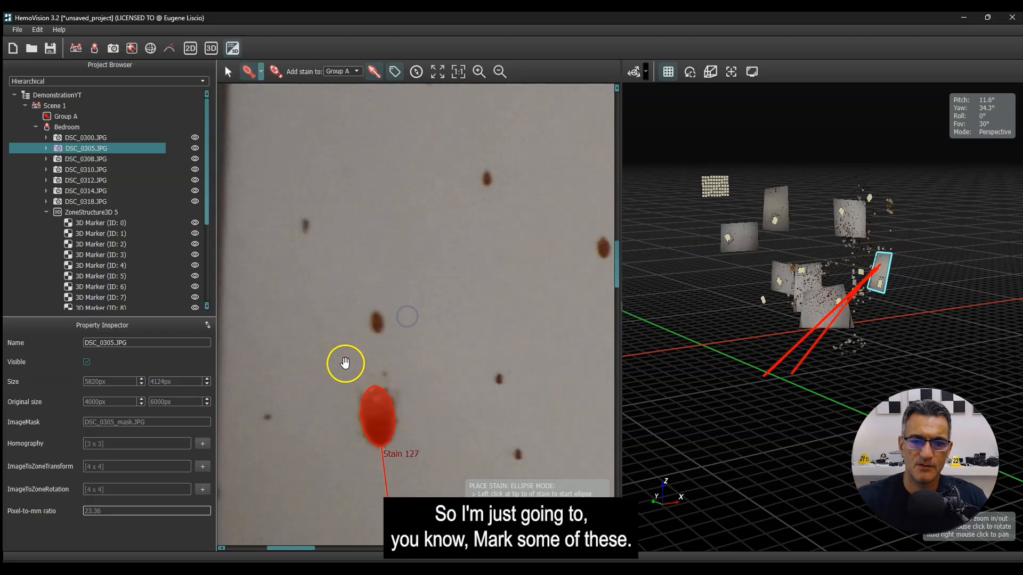
scroll(379, 312, "down", 5)
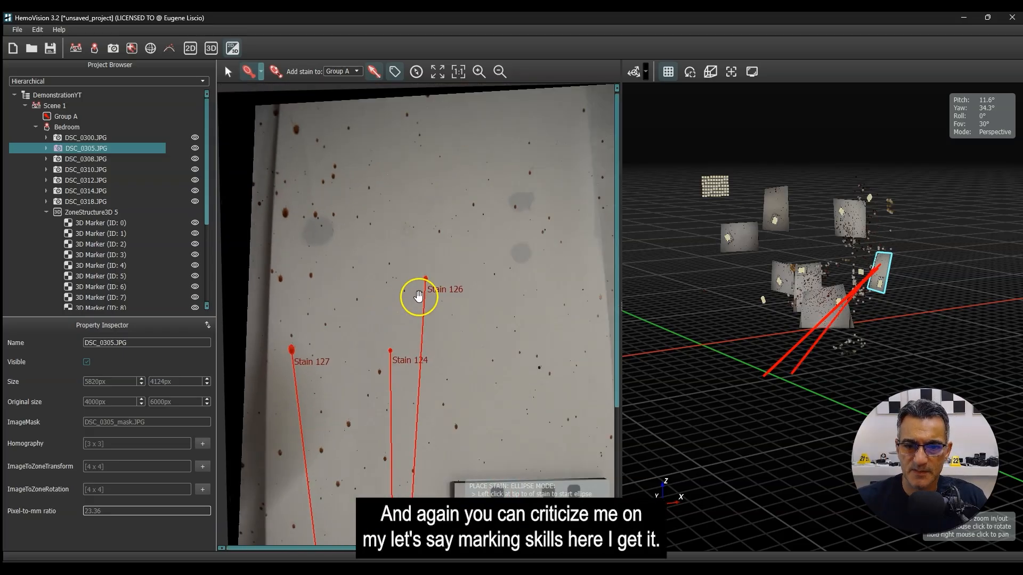
scroll(540, 192, "up", 11)
scroll(458, 231, "down", 6)
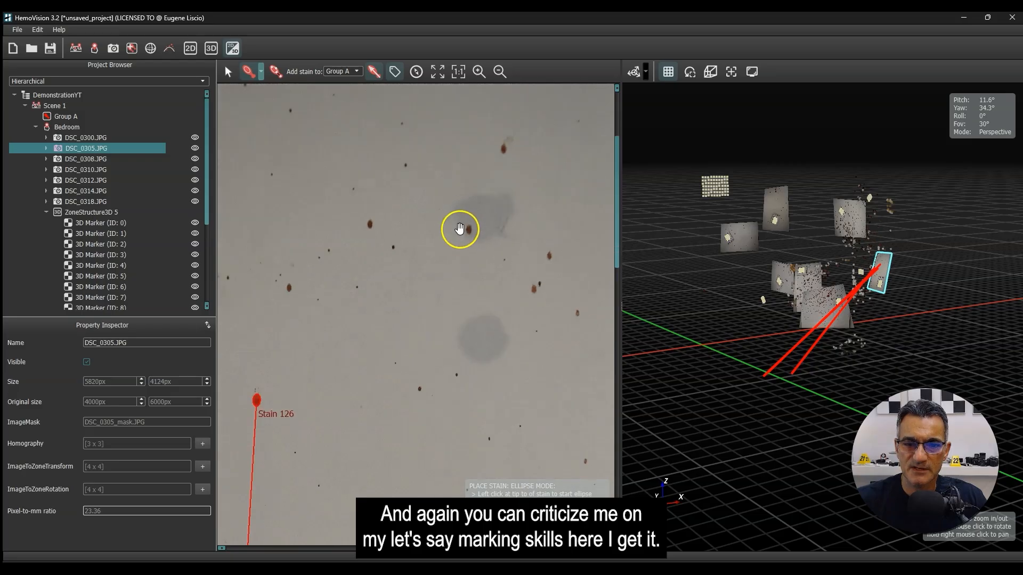
scroll(513, 197, "up", 10)
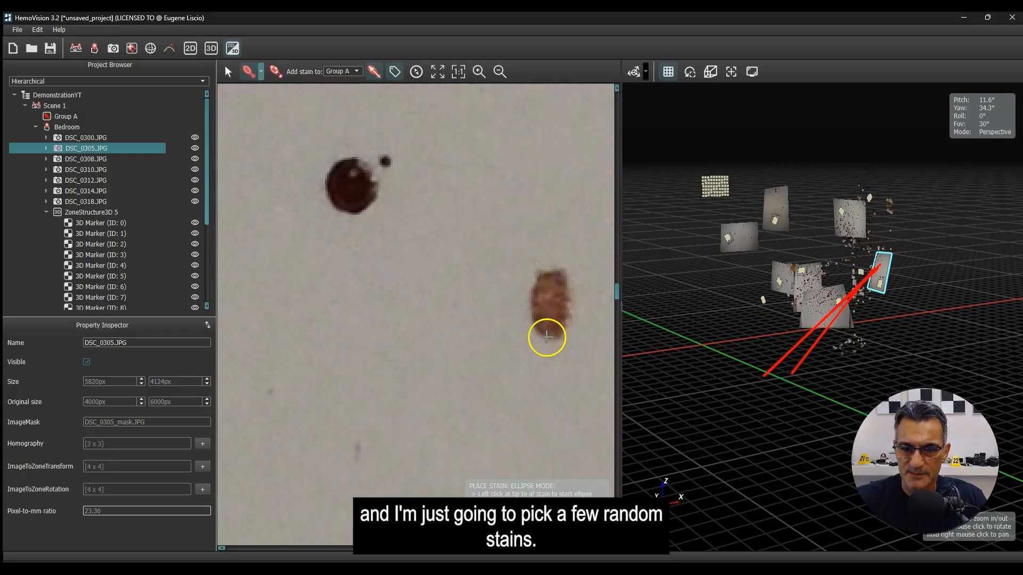
scroll(586, 245, "up", 4)
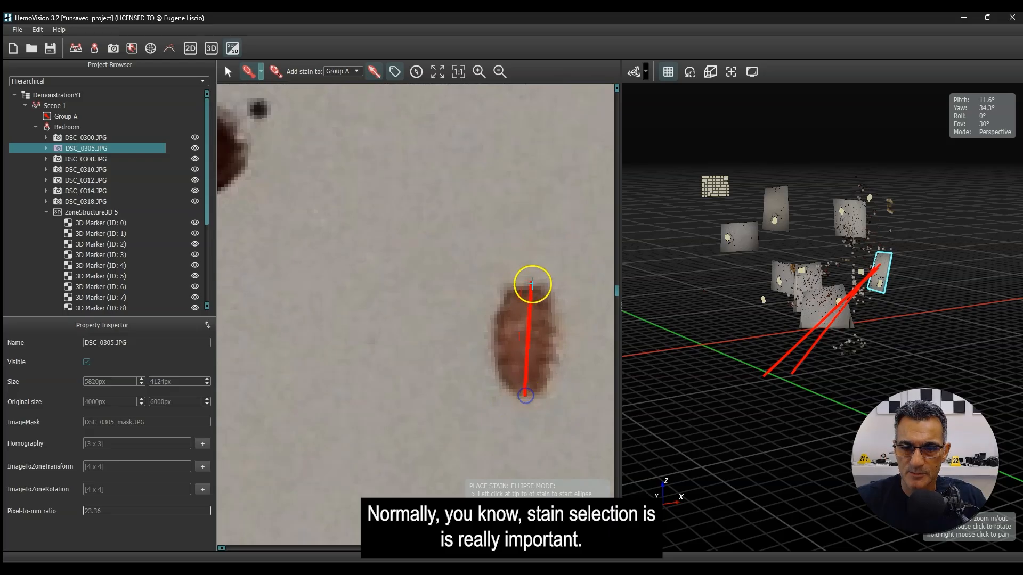
left_click(532, 285)
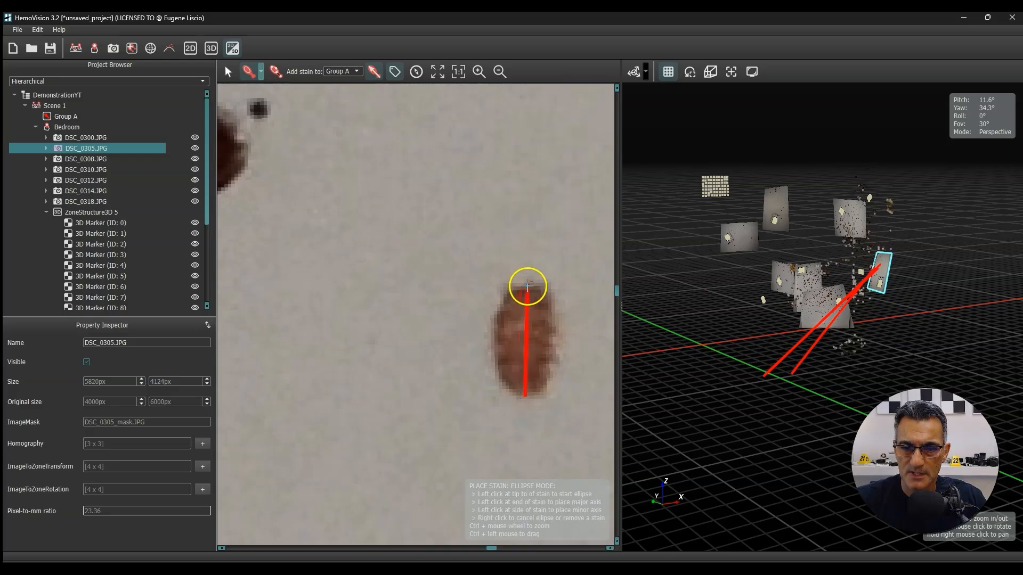
left_click(553, 312)
- Mark the oval stain just above the marker card's upper-left corner as an ellipse, from its lower tip upward
scroll(552, 304, "down", 5)
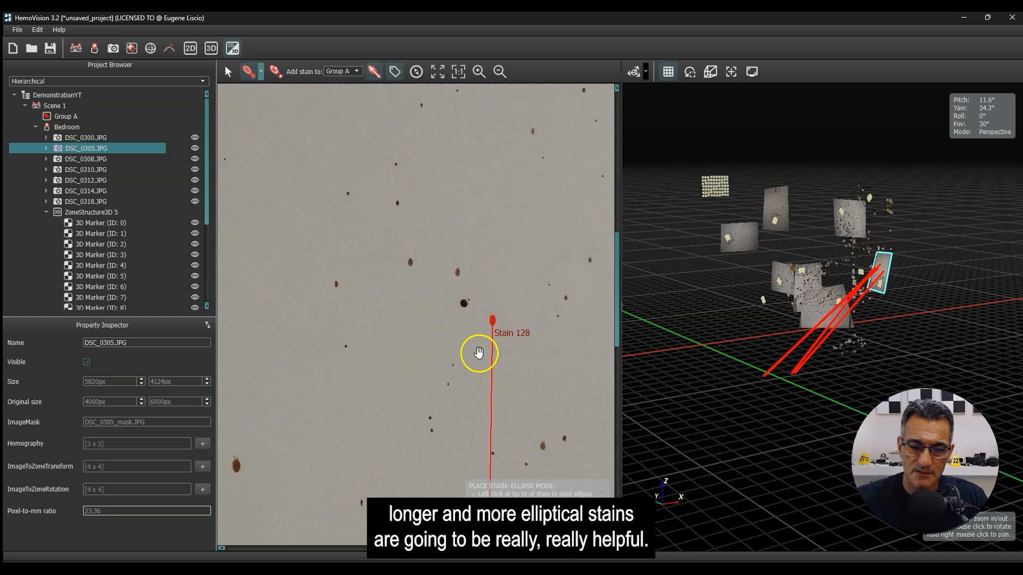
scroll(426, 437, "down", 2)
scroll(287, 452, "up", 8)
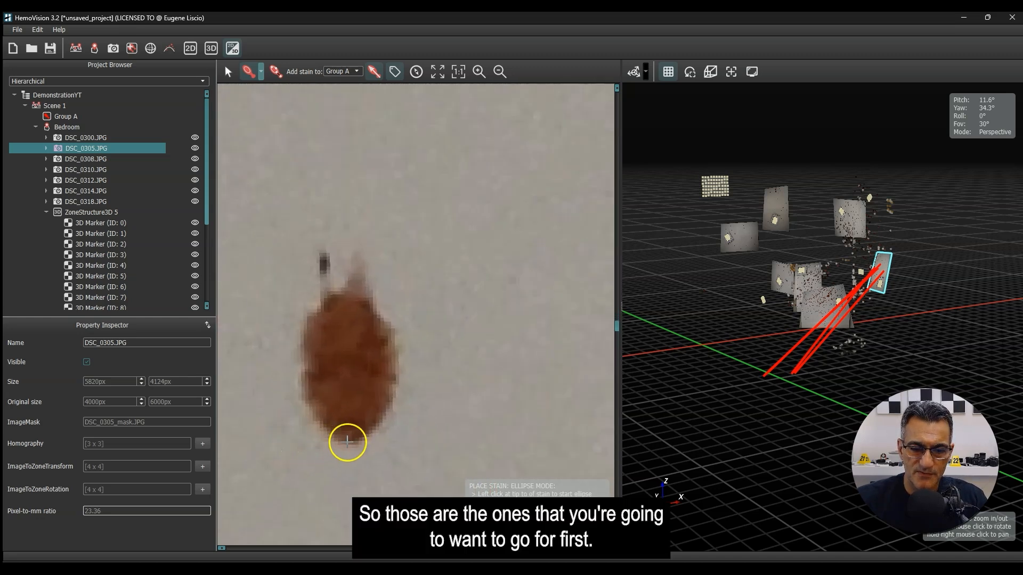
left_click(348, 442)
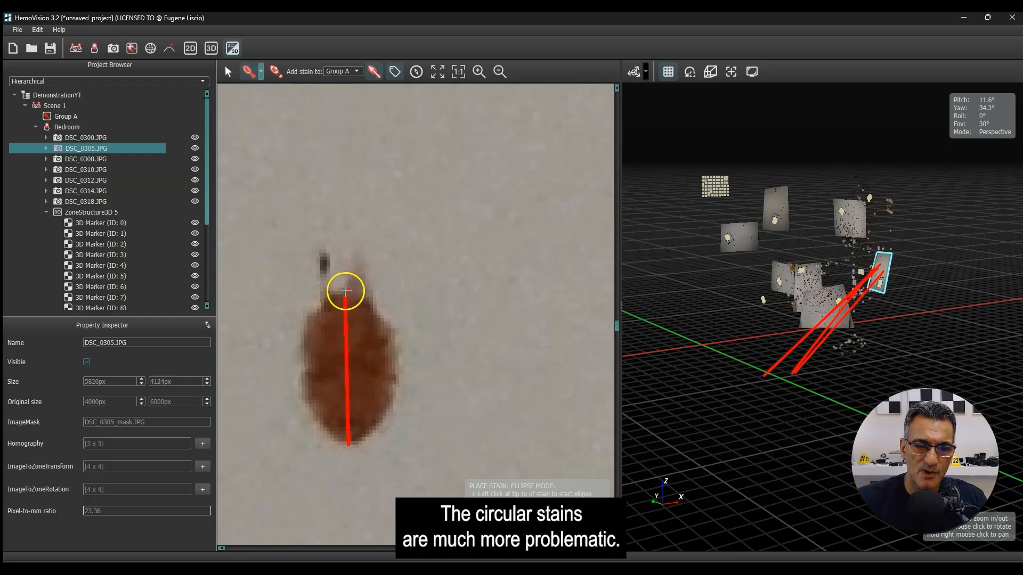
left_click(346, 293)
left_click(389, 326)
- Mark the stain below and between Stain 127 and Stain 124 as an ellipse, leaving its upper spines outside
scroll(397, 296, "down", 3)
scroll(421, 299, "down", 6)
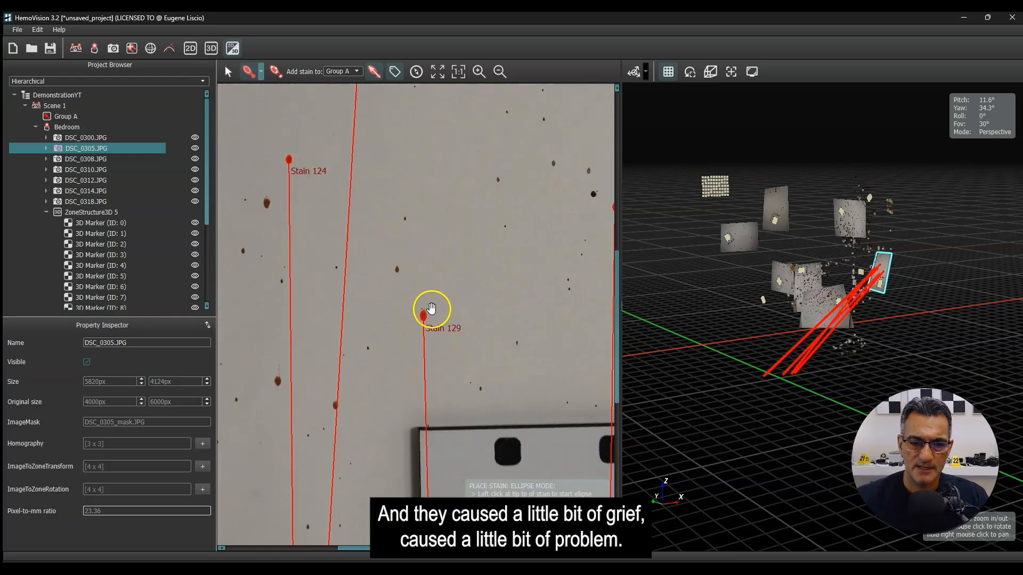
scroll(319, 315, "up", 8)
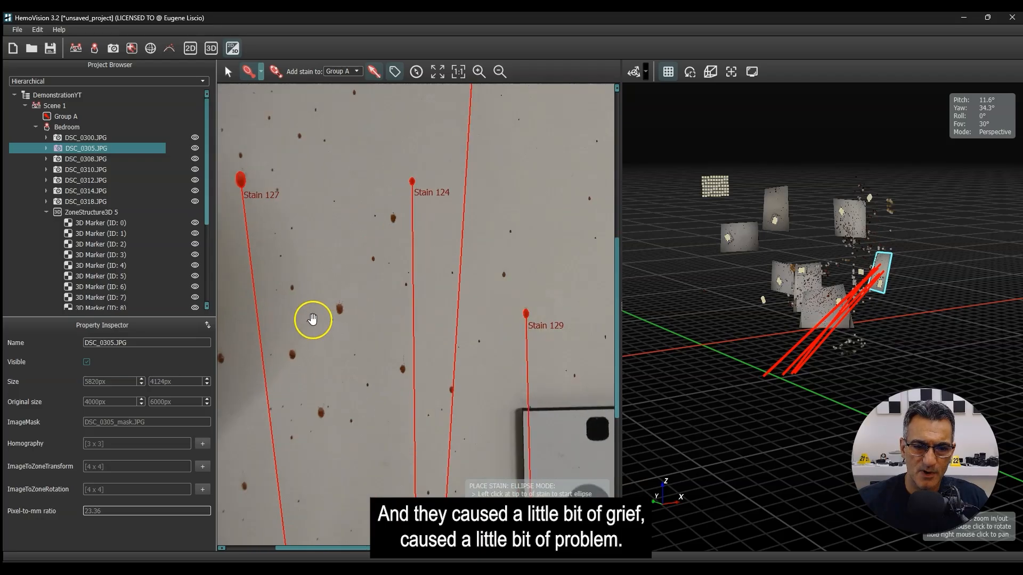
scroll(389, 254, "up", 4)
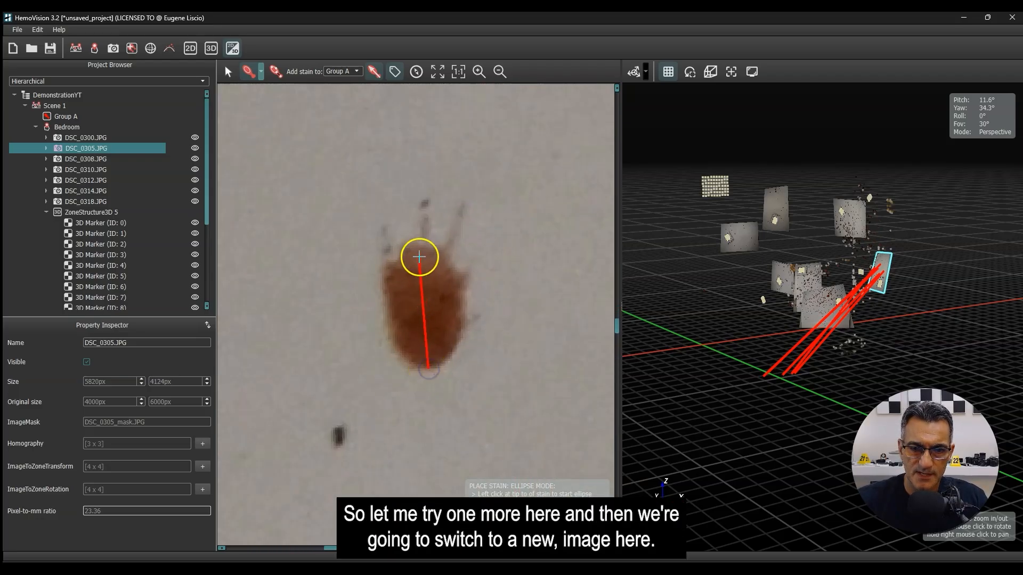
left_click(420, 242)
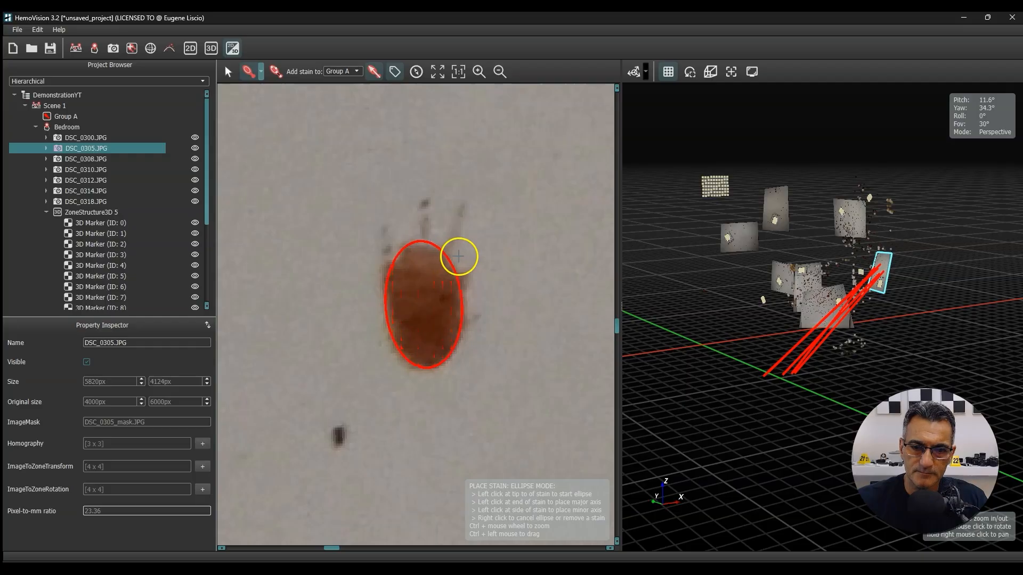
left_click(459, 256)
- Examine the marked stains' trajectories in the full 3D view
scroll(373, 313, "down", 6)
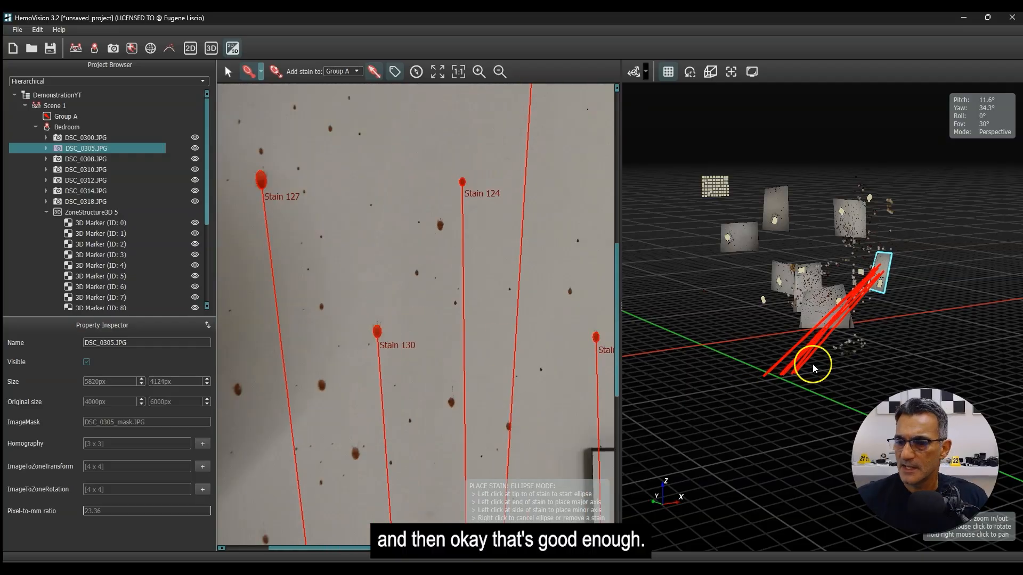
right_click_drag(813, 368, 806, 379)
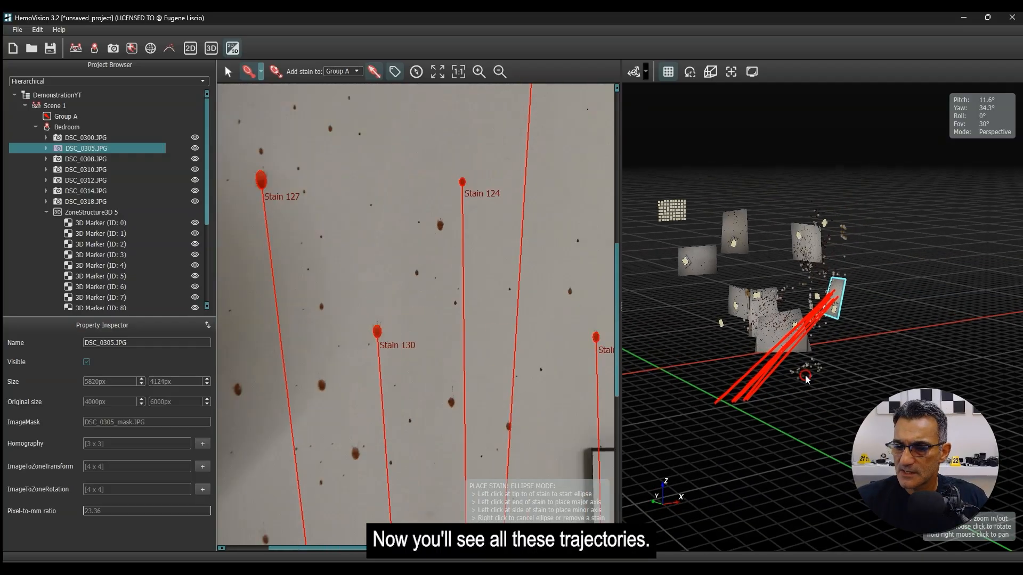
left_click(211, 49)
scroll(641, 317, "up", 8)
left_click_drag(557, 371, 573, 340)
scroll(603, 370, "down", 6)
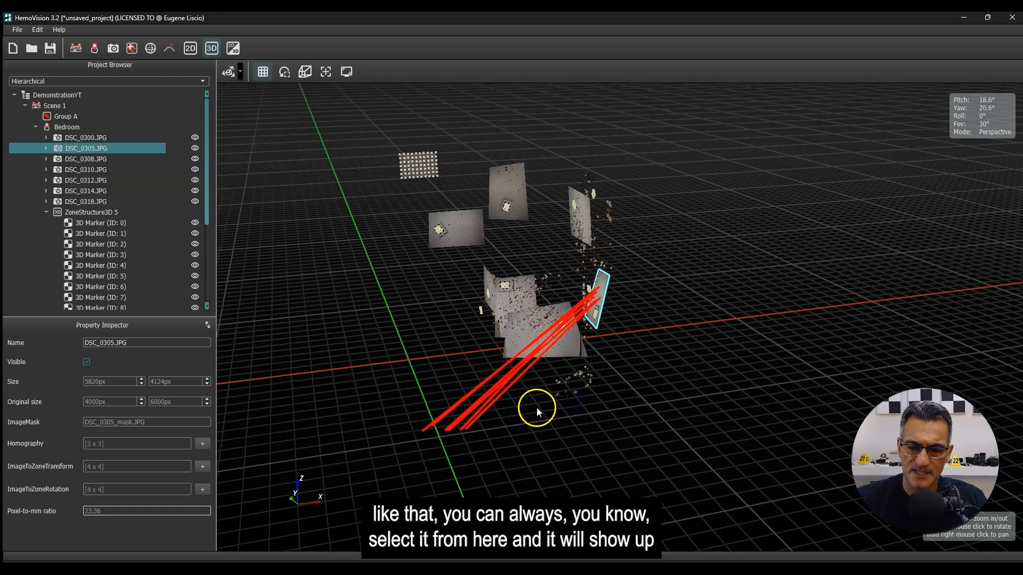
- Select Stain 124's trajectory in the 3D view to inspect its properties, and view the scene from another angle
right_click_drag(538, 405, 554, 320)
left_click(539, 339)
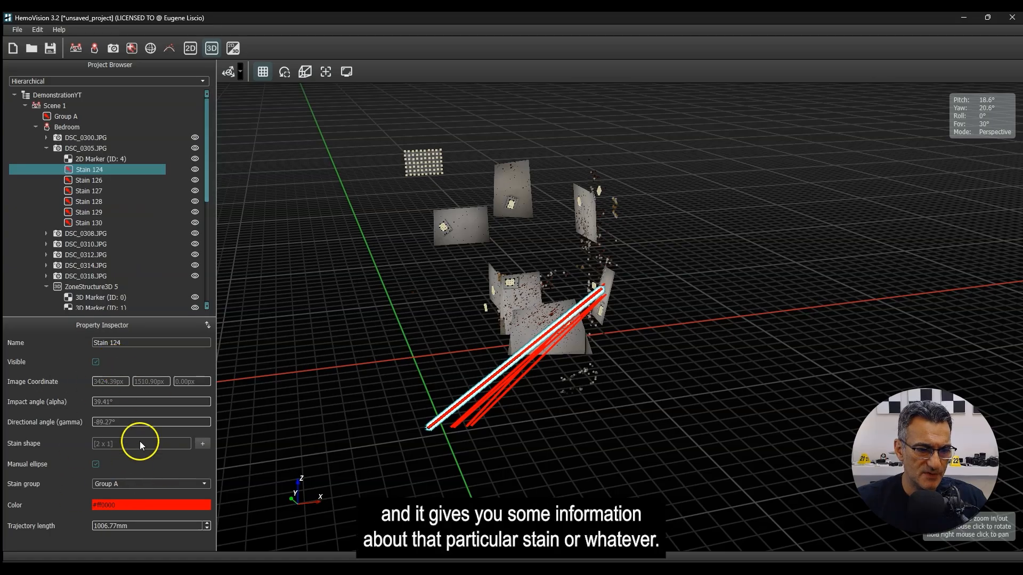
left_click(577, 439)
left_click_drag(548, 445, 366, 250)
- Return to the combined 2D/3D view, open DSC_0318.JPG from the 3D scene, and hide the compass
left_click(234, 48)
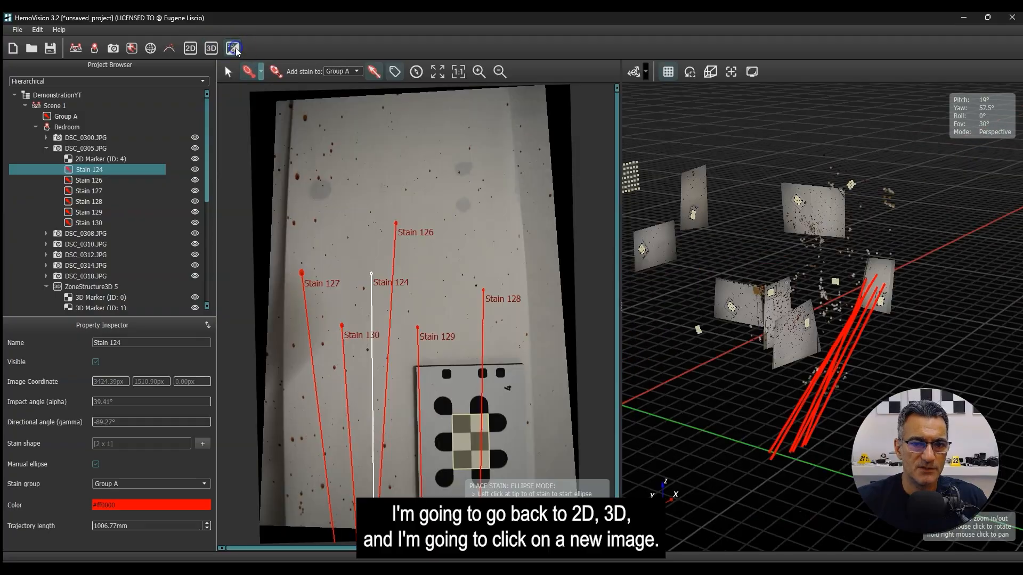
left_click(732, 301)
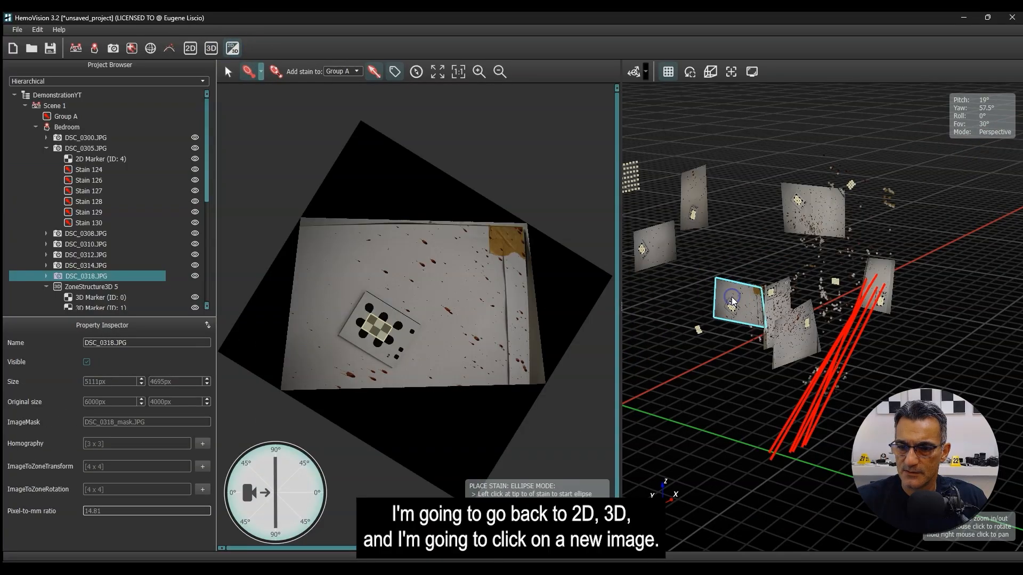
left_click(417, 70)
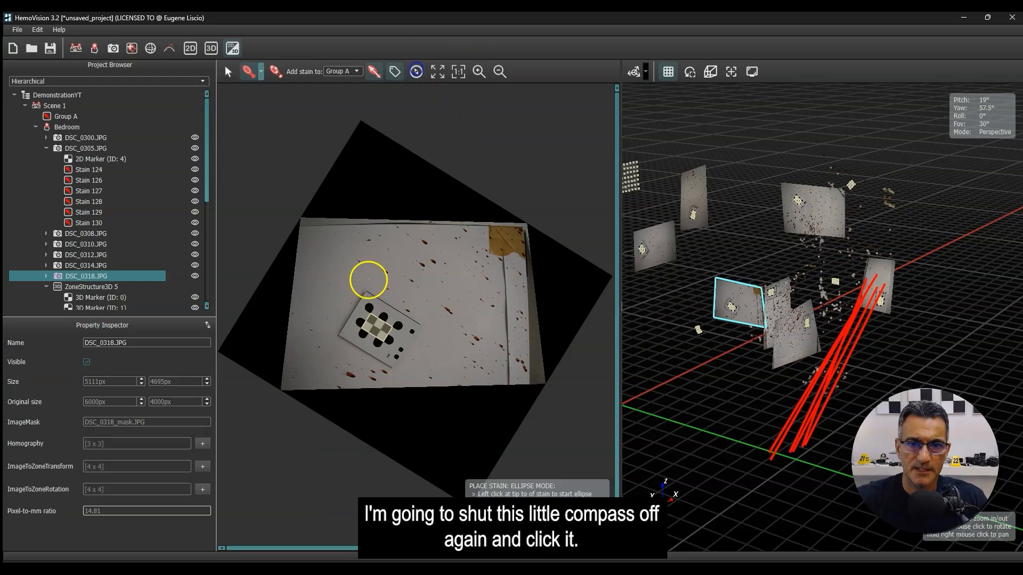
- Mark the lowest of the three elongated stains below marker card 2 as an ellipse, leaving out its tail
scroll(418, 354, "up", 8)
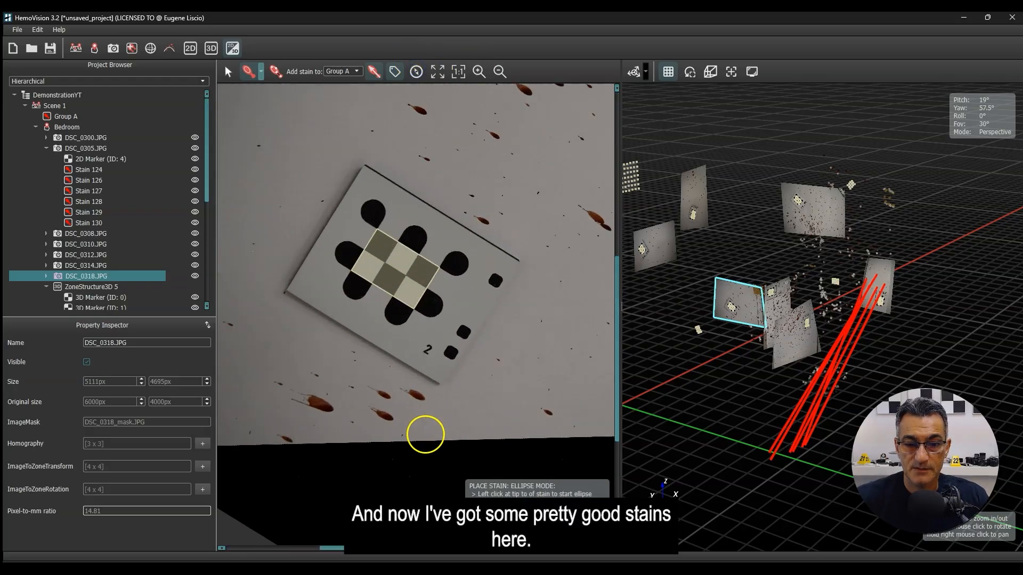
scroll(373, 426, "up", 4)
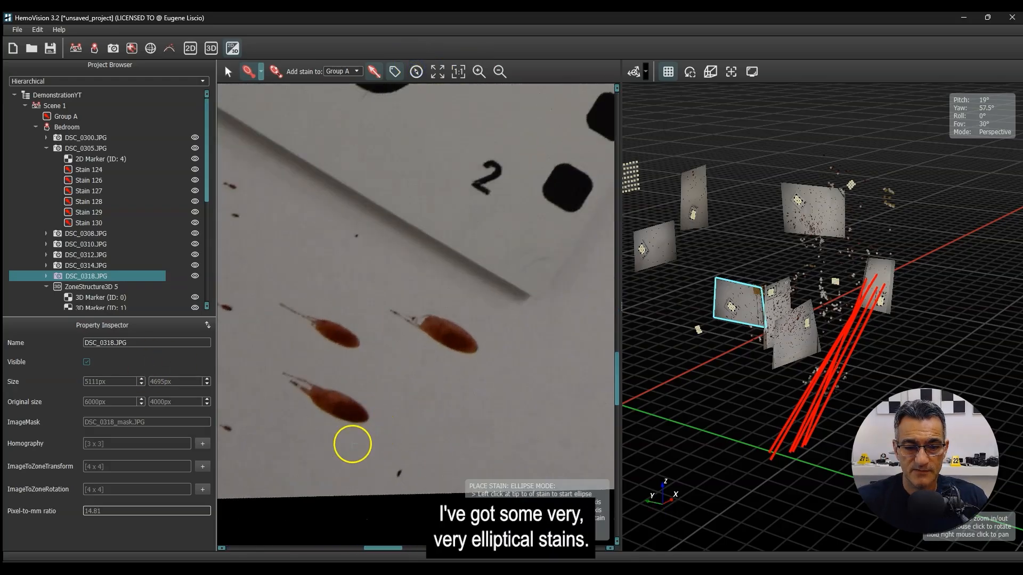
scroll(394, 373, "down", 10)
scroll(413, 353, "down", 2)
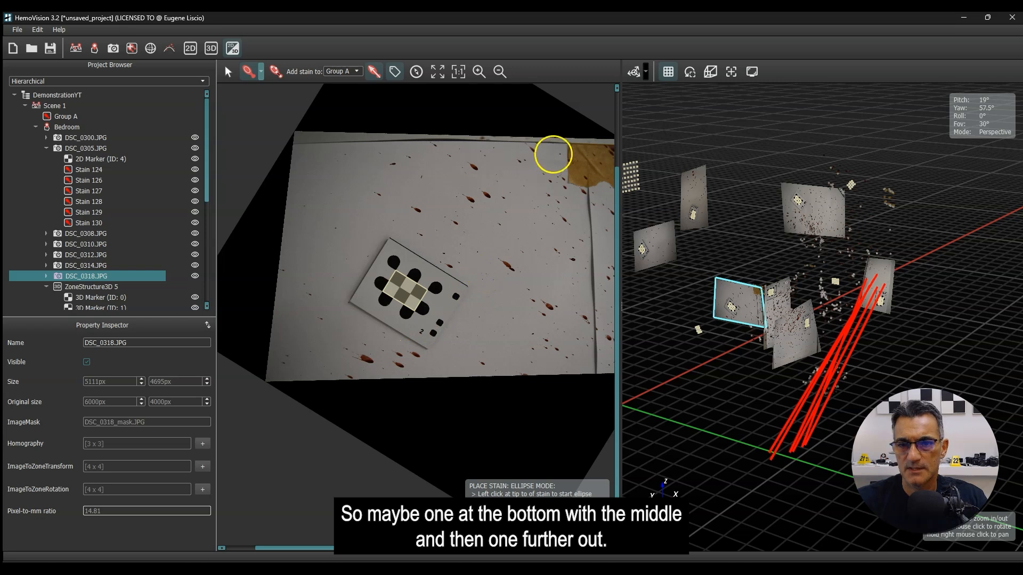
scroll(394, 382, "up", 5)
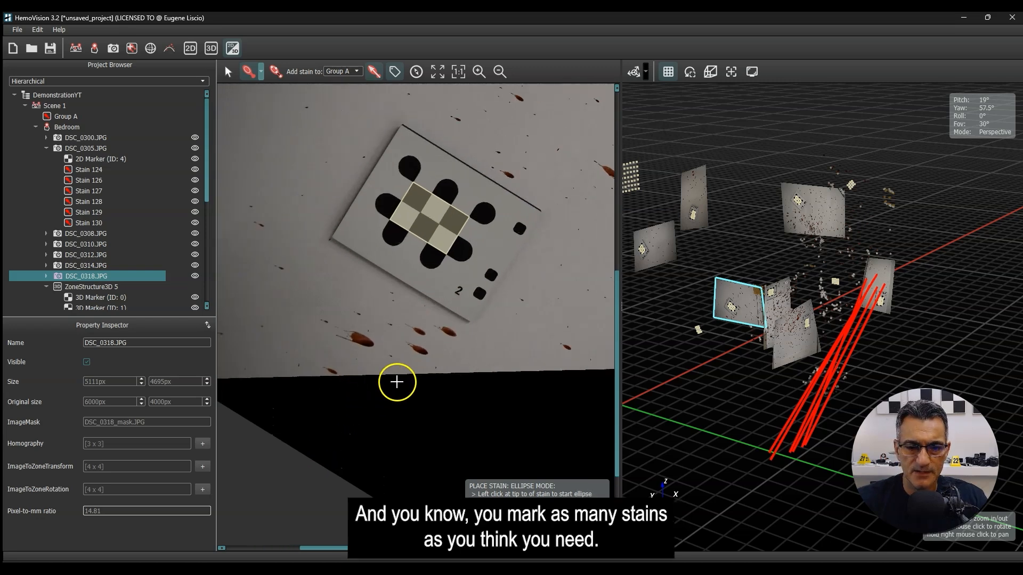
scroll(421, 341, "up", 4)
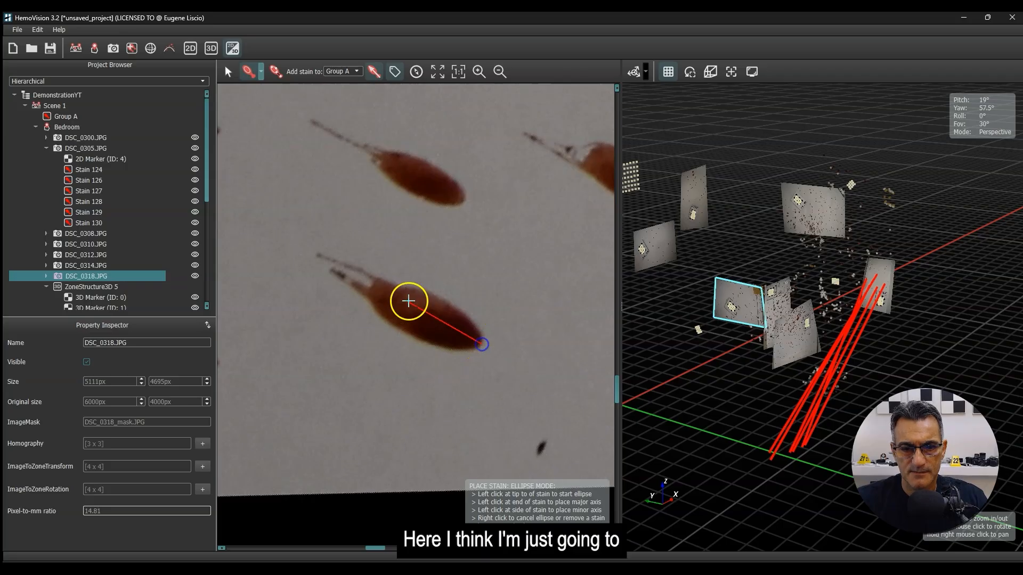
left_click(373, 292)
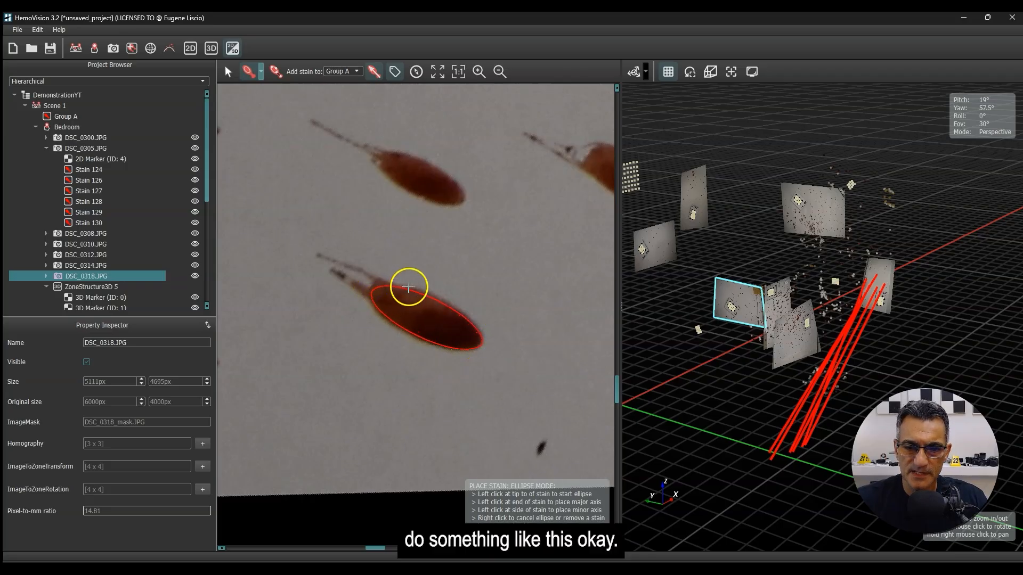
left_click(409, 287)
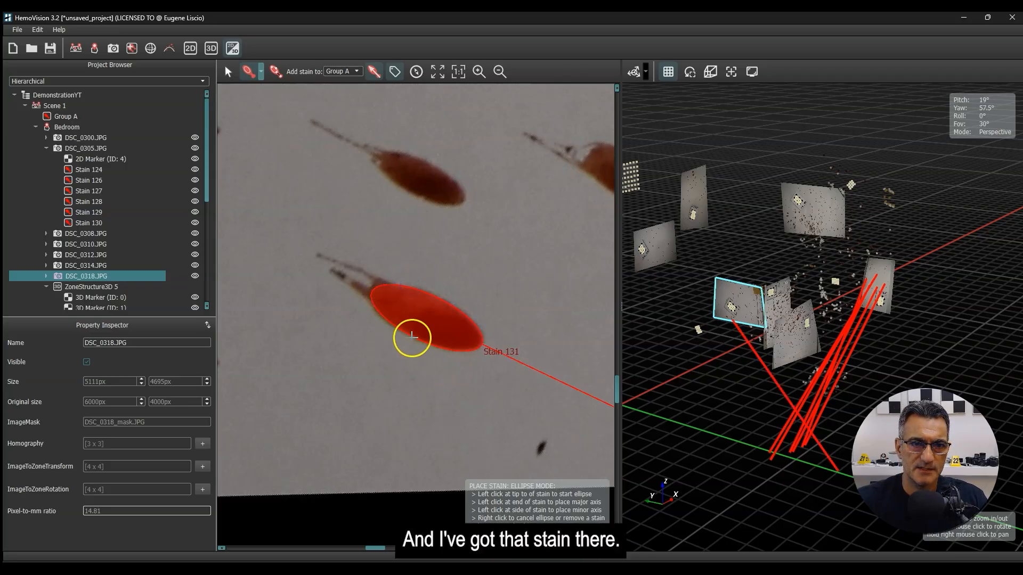
- Edit the ellipse of Stain 131 with its control handles, fine-tuning its position and axes to fit the stain
left_click(275, 71)
left_click(275, 70)
scroll(365, 392, "up", 3)
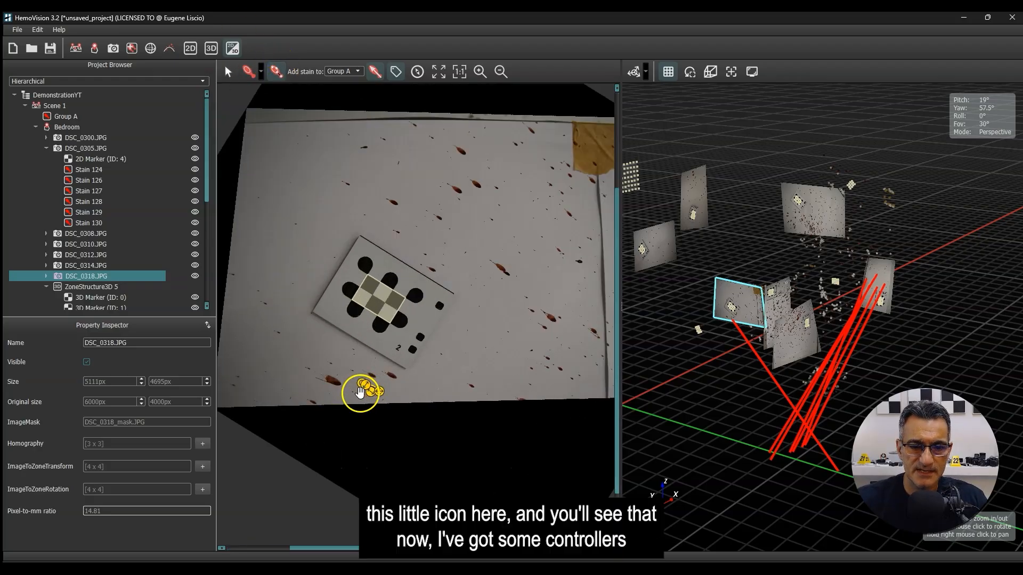
scroll(360, 393, "up", 5)
scroll(599, 288, "up", 4)
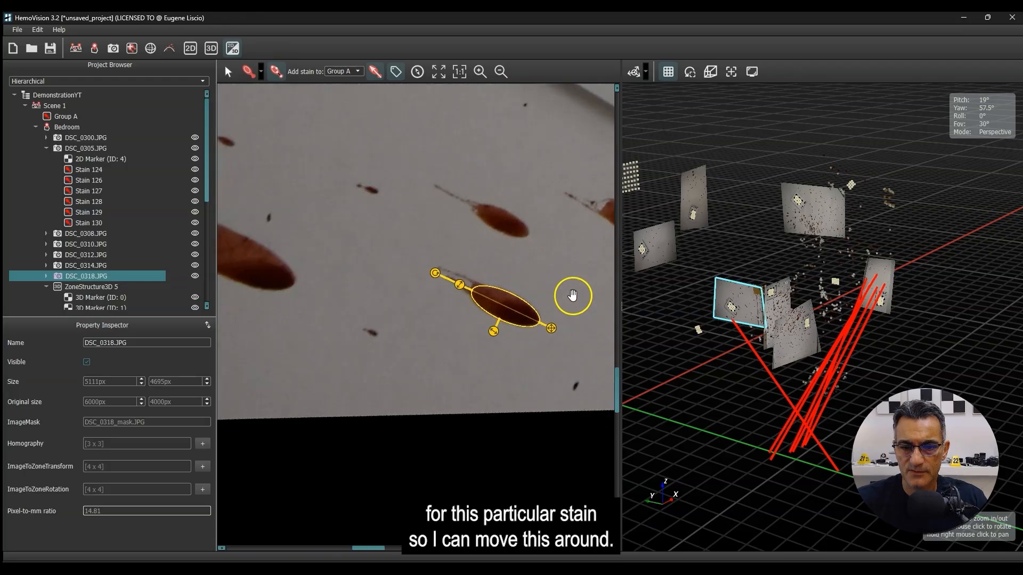
mouse_move(545, 341)
left_mouse_down()
mouse_move(500, 381)
mouse_move(542, 338)
left_mouse_up()
left_click_drag(466, 341, 466, 340)
mouse_move(406, 274)
left_mouse_down()
mouse_move(426, 275)
mouse_move(396, 239)
mouse_move(391, 267)
left_mouse_up()
scroll(433, 308, "down", 5)
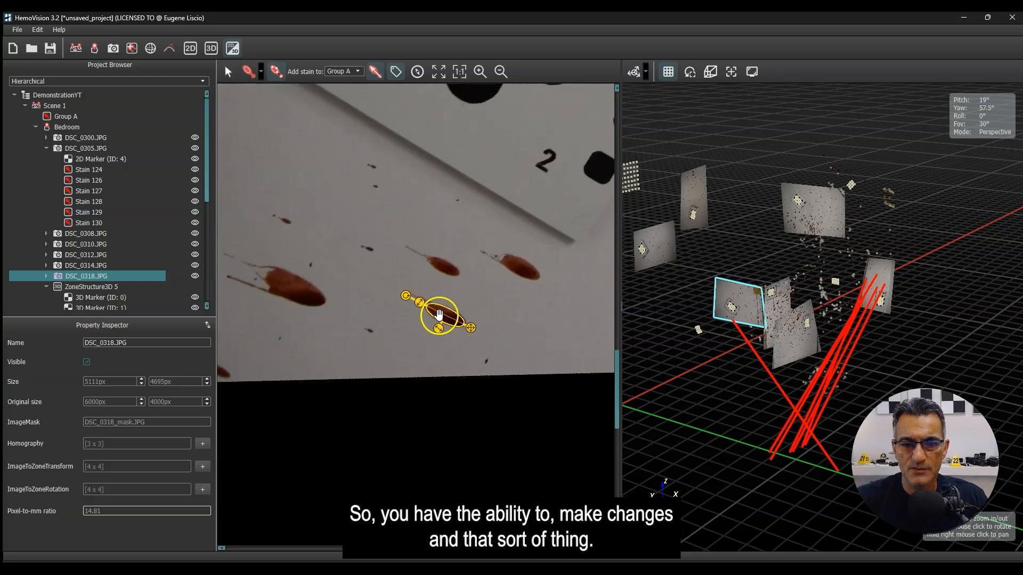
- Return to ellipse marking and mark the rightmost of the three elongated stains below marker card 2, leaving out its tail
left_click(264, 73)
scroll(555, 286, "up", 6)
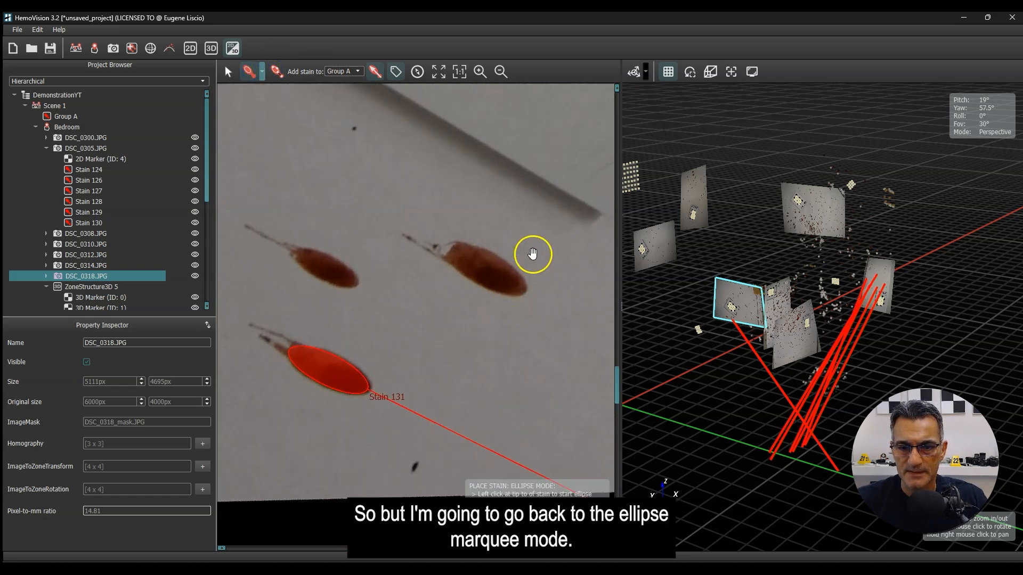
scroll(533, 254, "up", 4)
left_click(519, 318)
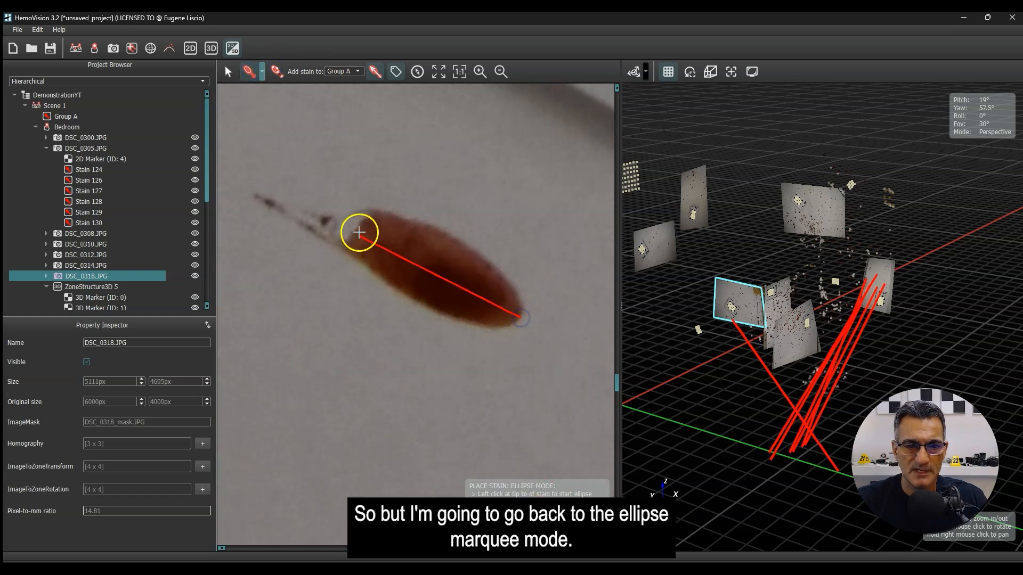
left_click(343, 224)
left_click(395, 212)
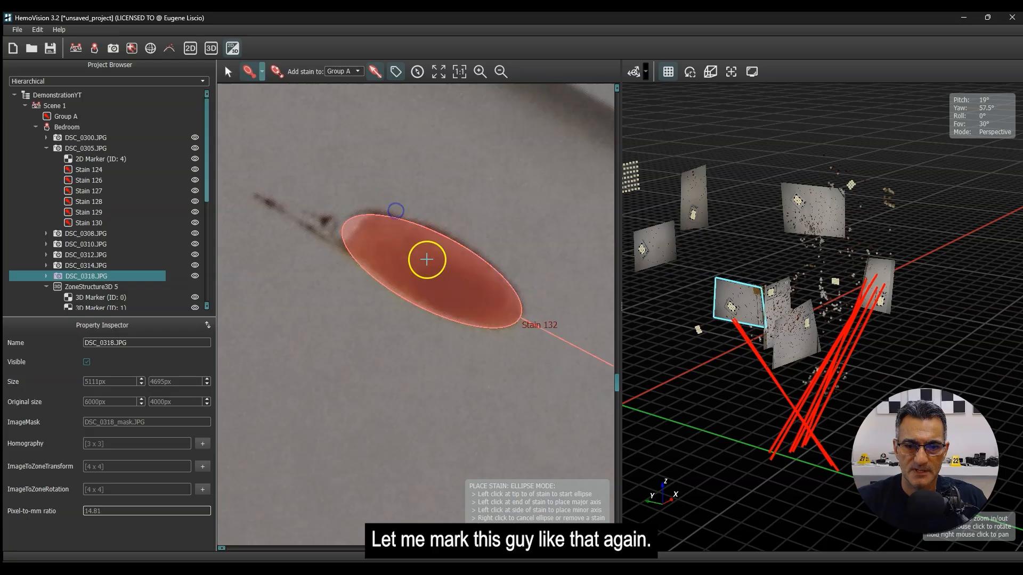
scroll(424, 258, "down", 8)
scroll(418, 290, "down", 4)
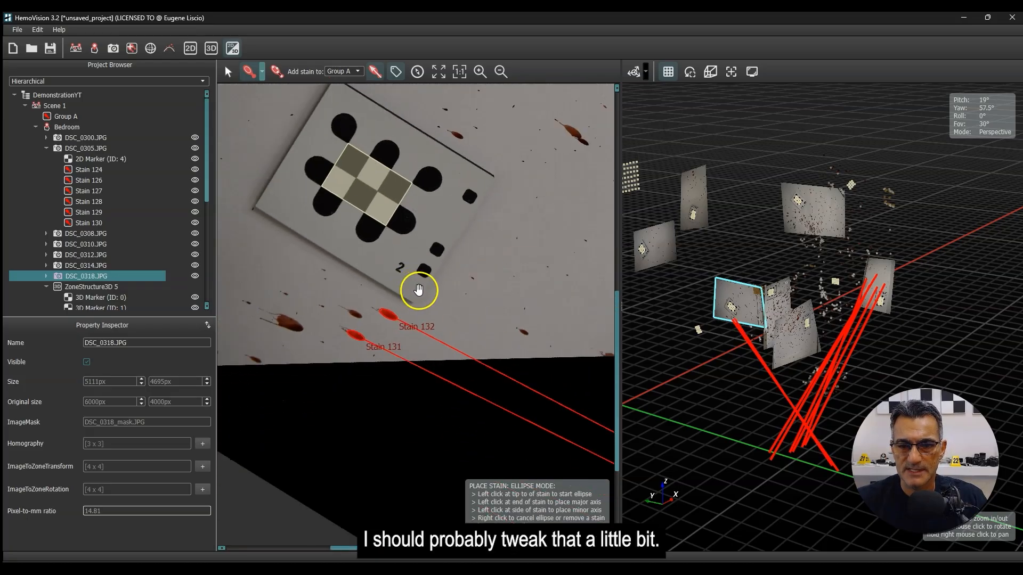
- Mark the upper of the two overlapping stains to the right of marker card 2 as an ellipse, excluding its tail
scroll(555, 155, "up", 8)
scroll(512, 262, "up", 3)
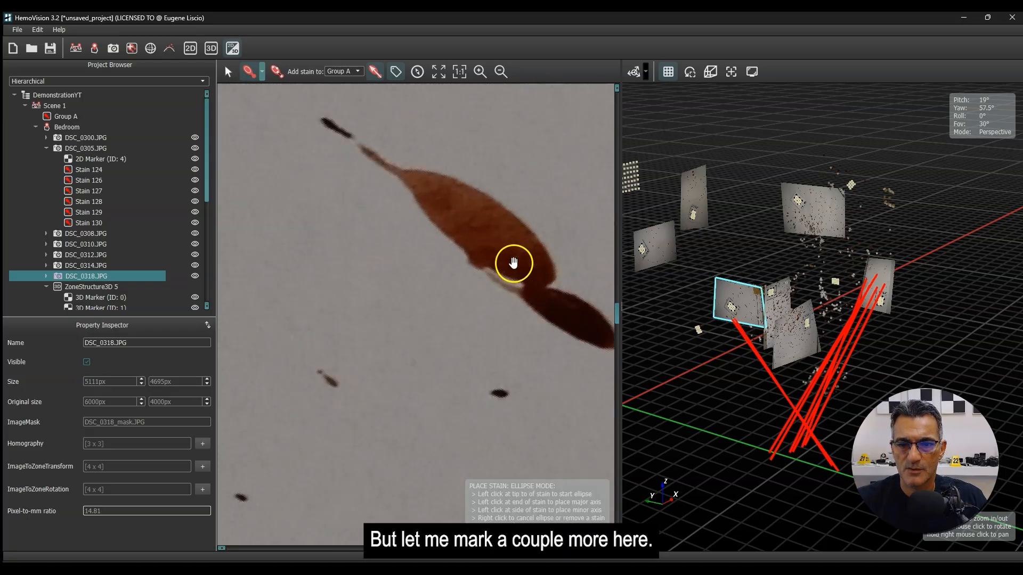
left_click(557, 280)
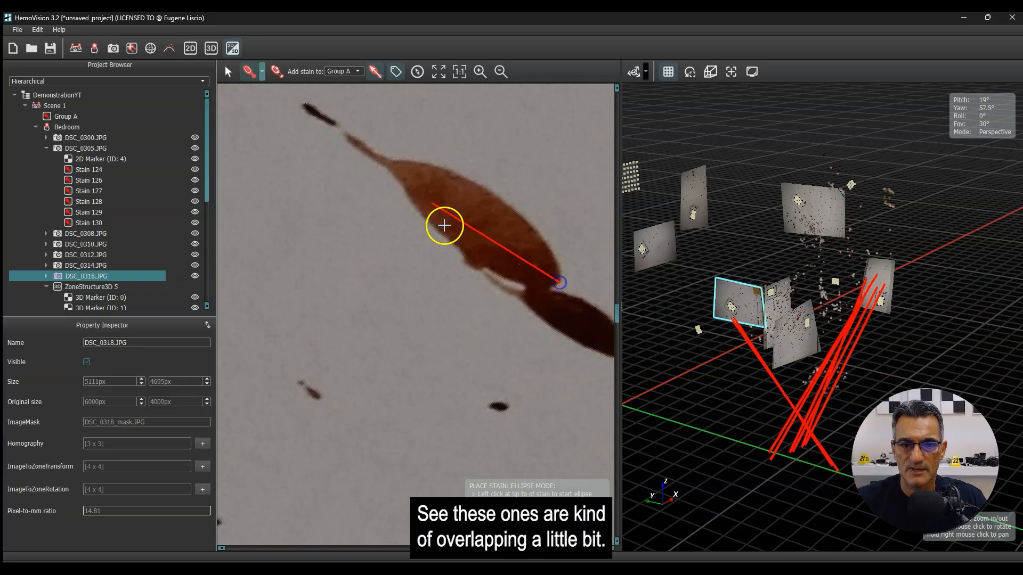
left_click(400, 169)
left_click(440, 155)
scroll(390, 276, "down", 4)
- Mark the narrow elongated stain below the brown tape, near the sheet's right edge, as an ellipse without its tail
scroll(530, 194, "up", 5)
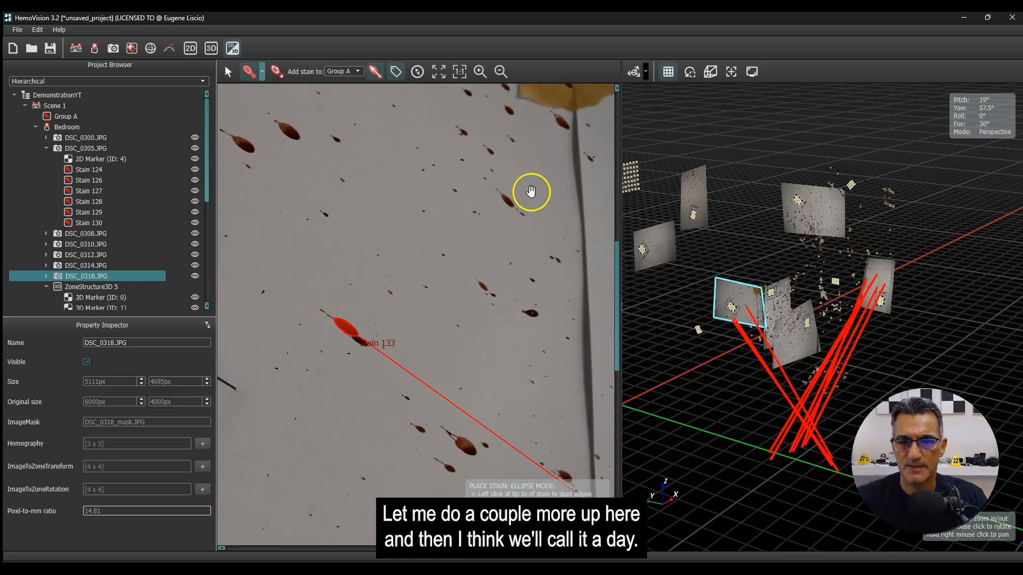
scroll(497, 202, "up", 2)
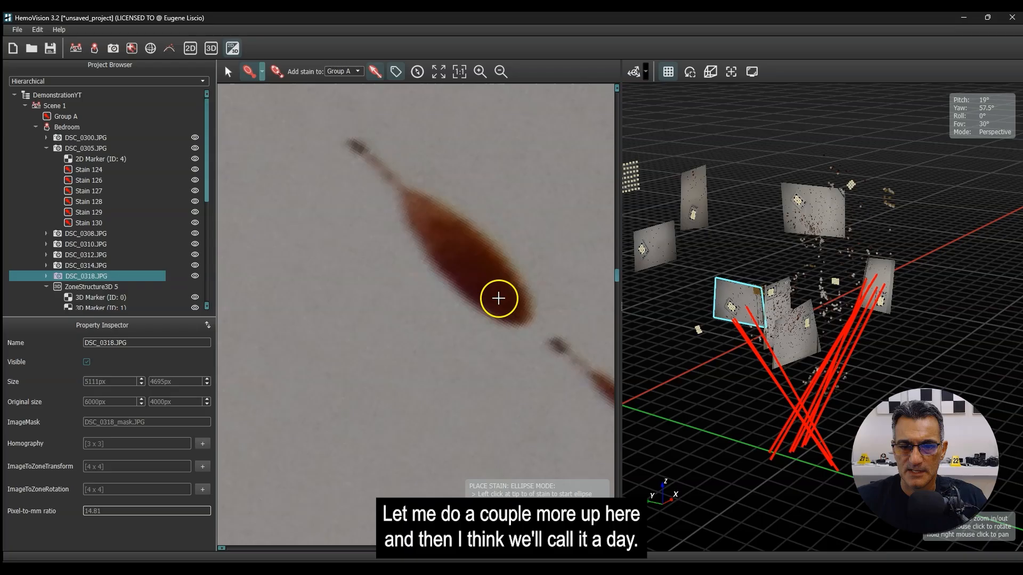
left_click(526, 320)
left_click(403, 194)
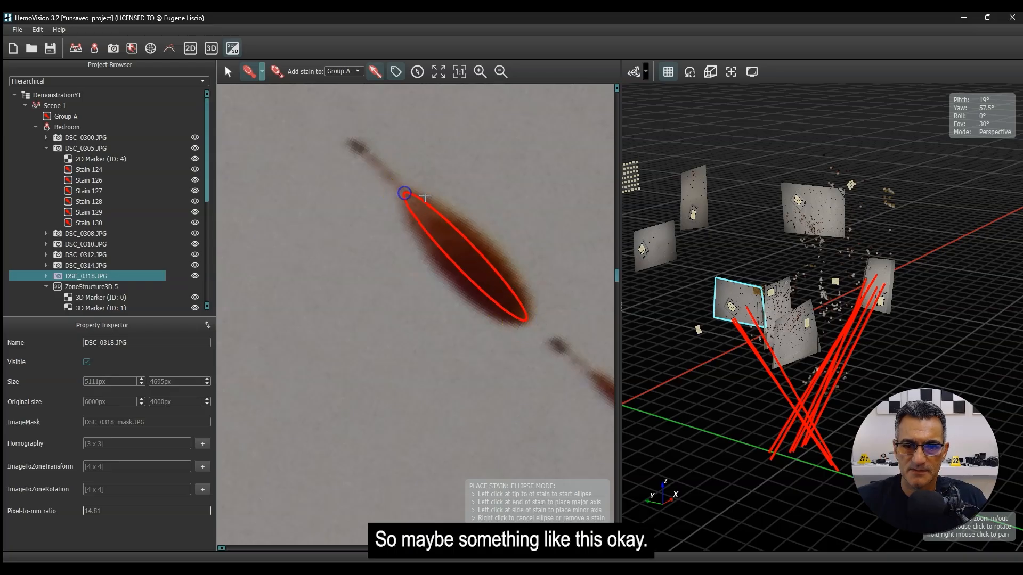
left_click(437, 188)
scroll(377, 235, "down", 6)
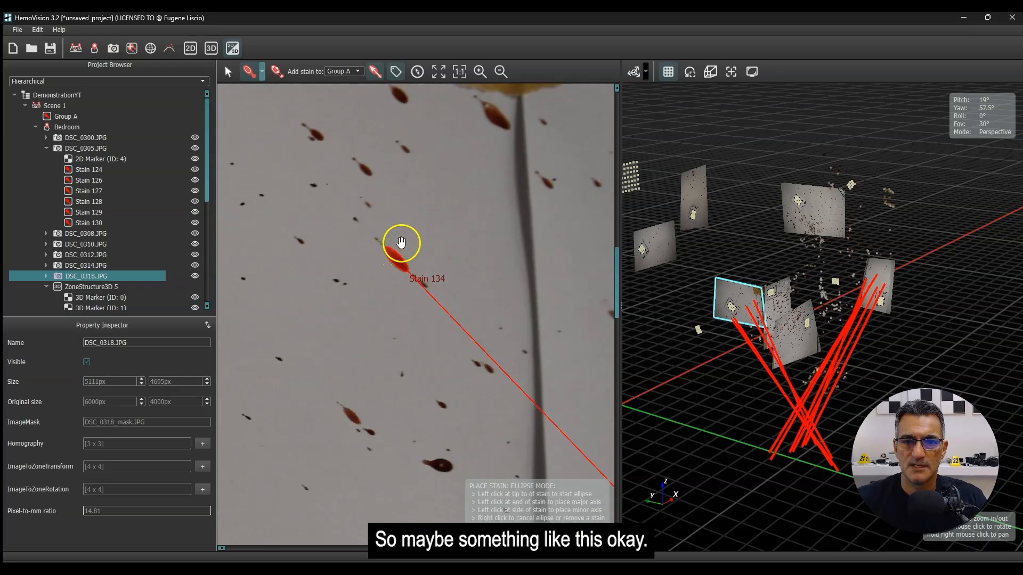
- Mark the right-hand stain of the pair above and right of marker card 2 as an ellipse, leaving out its short tail
scroll(372, 272, "down", 3, "ctrl")
scroll(258, 233, "up", 8, "ctrl")
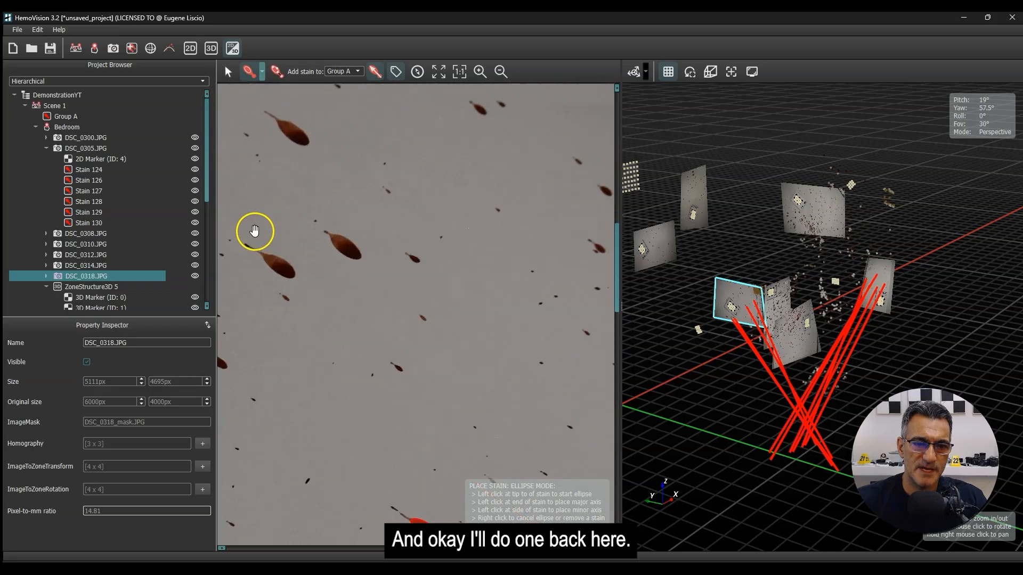
scroll(373, 249, "up", 4, "ctrl")
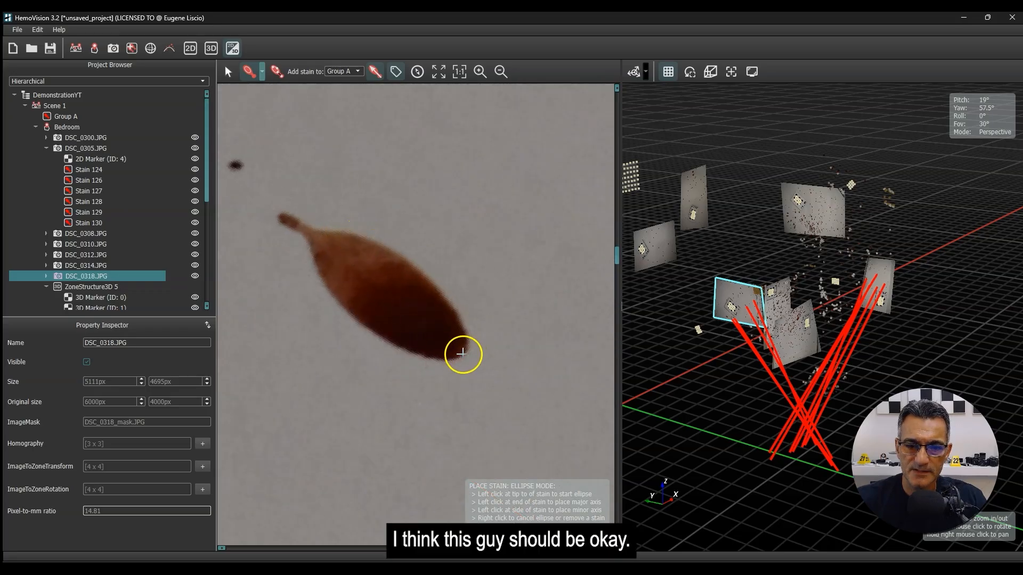
left_click(301, 232)
left_click(359, 229)
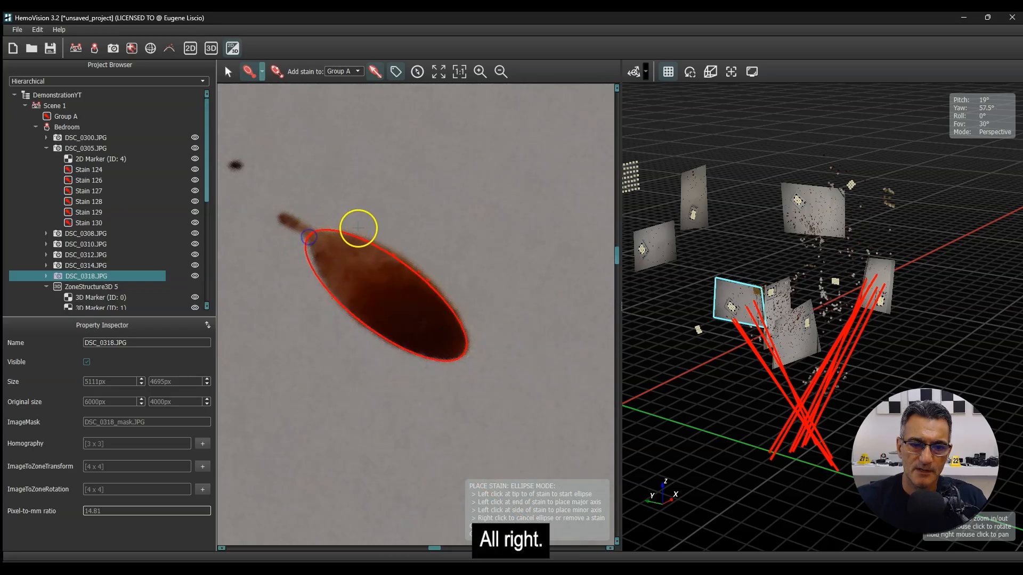
scroll(372, 235, "down", 4, "ctrl")
scroll(376, 245, "down", 6, "ctrl")
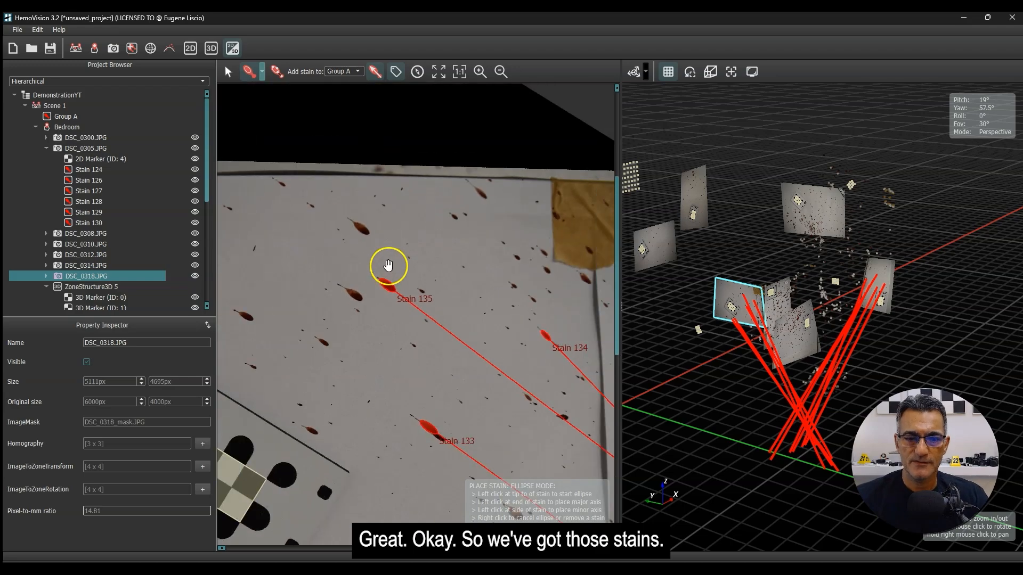
- Examine from the top and from the sides where the trajectories of the two marked images converge in the 3D scene
left_click_drag(783, 431, 851, 291)
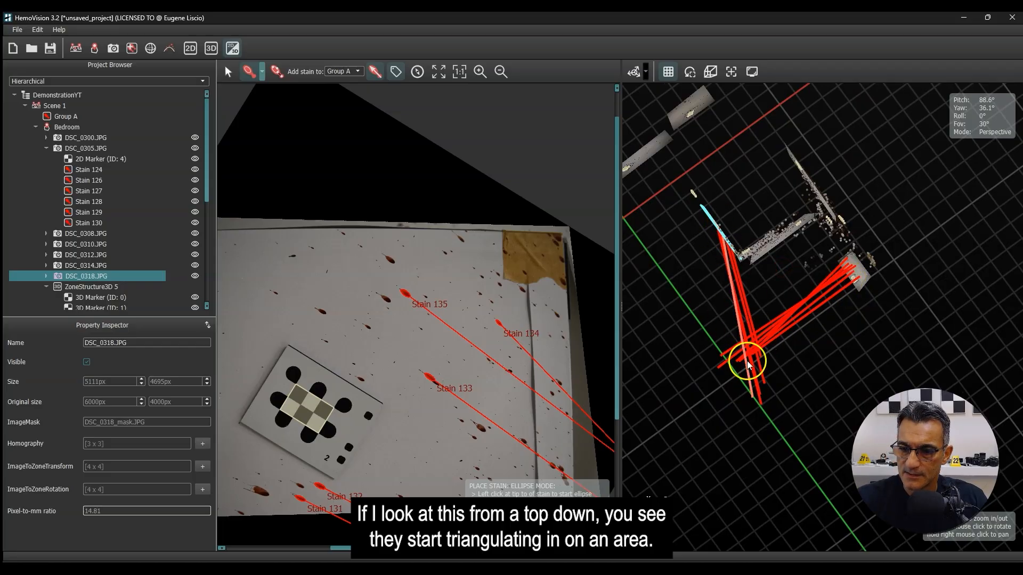
left_click_drag(755, 400, 790, 342)
left_click_drag(804, 287, 789, 378)
right_click_drag(789, 374, 783, 373)
left_click(763, 334)
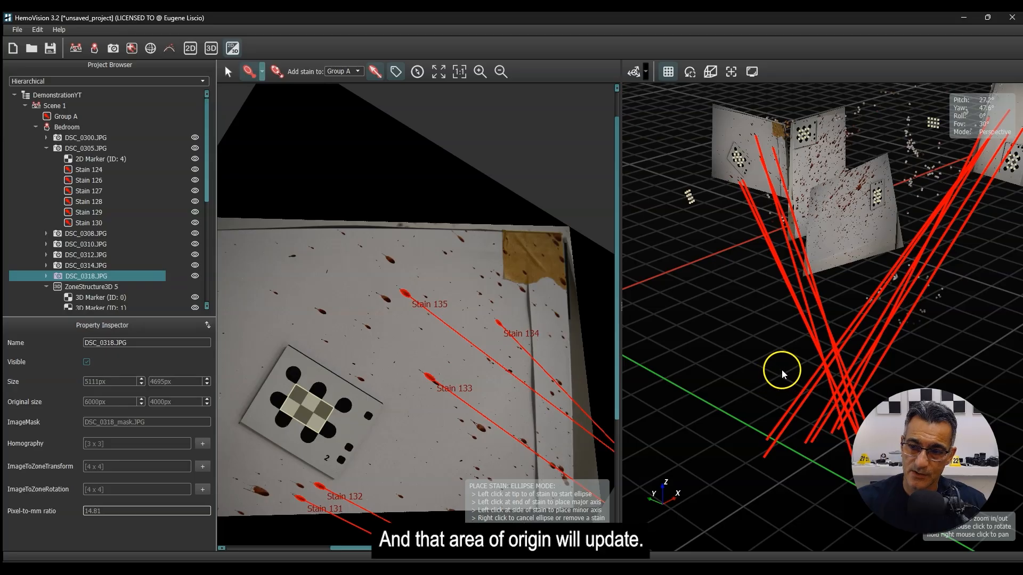
scroll(773, 371, "down", 4)
left_click_drag(793, 372, 751, 372)
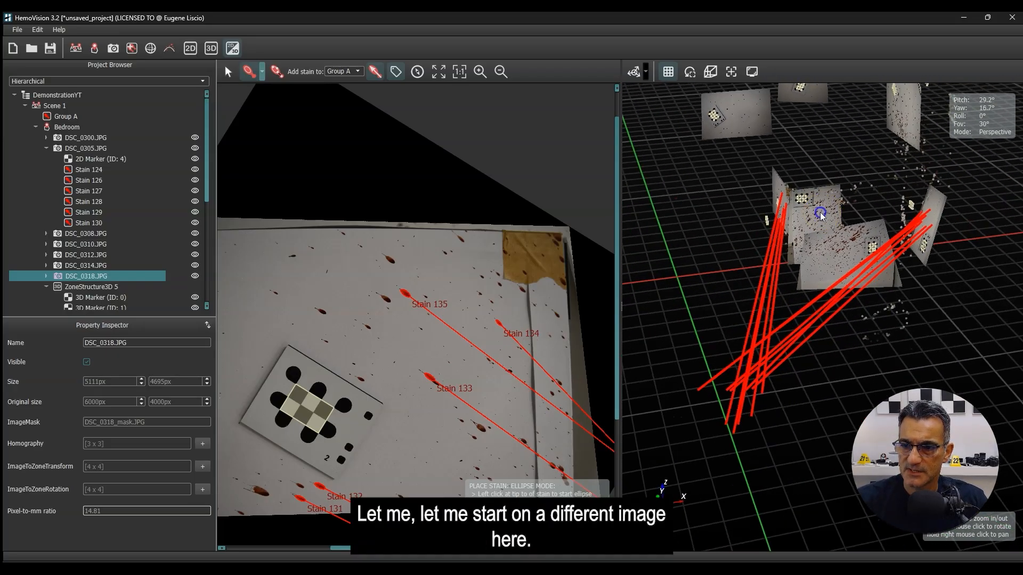
- Open DSC_0310.JPG from the 3D scene and hide the compass
left_click(820, 216)
left_click(414, 74)
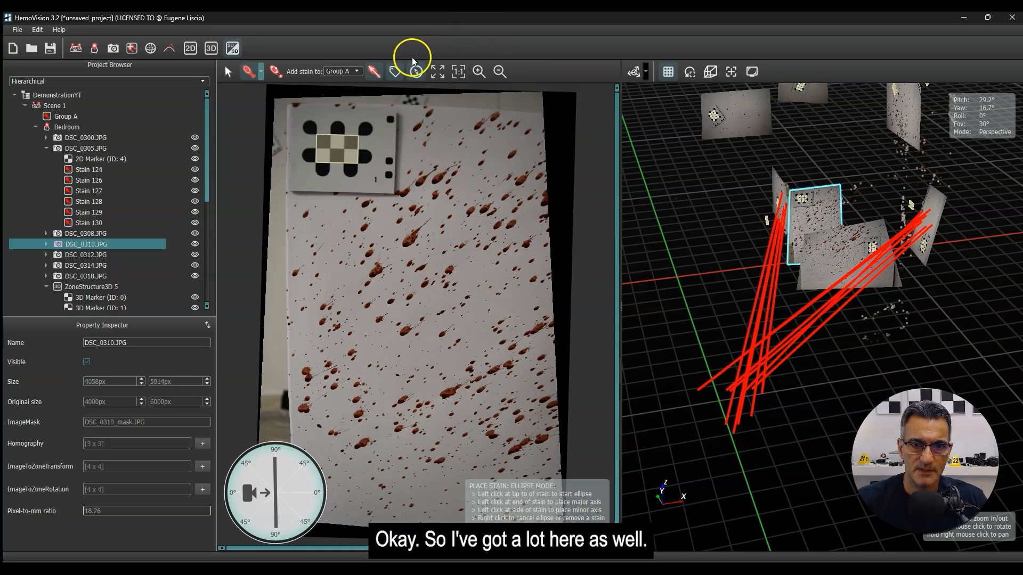
scroll(351, 192, "up", 6)
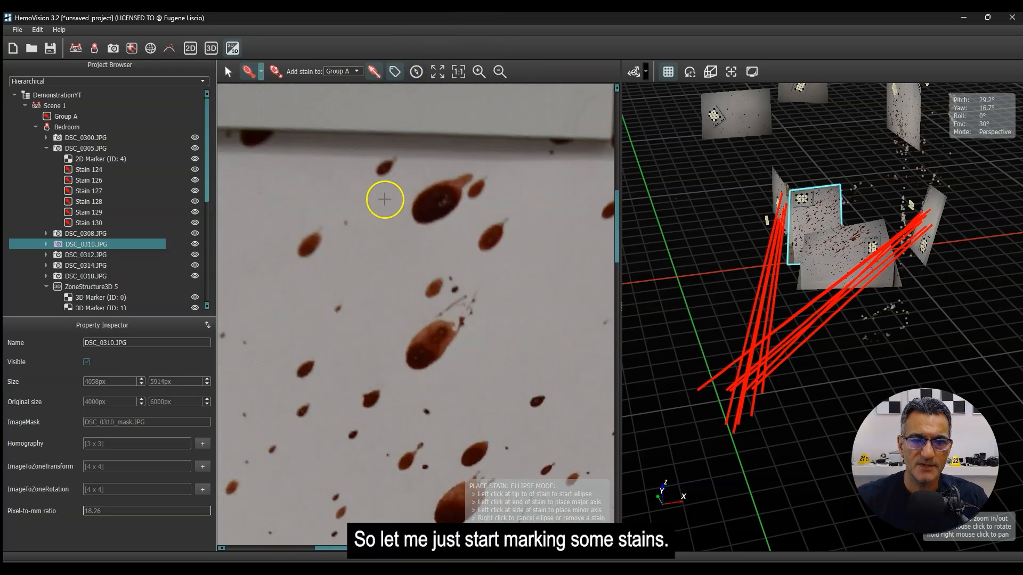
- Mark the small short-tailed stain just below and right of the large stain under marker card 1 as an ellipse
scroll(489, 311, "up", 5)
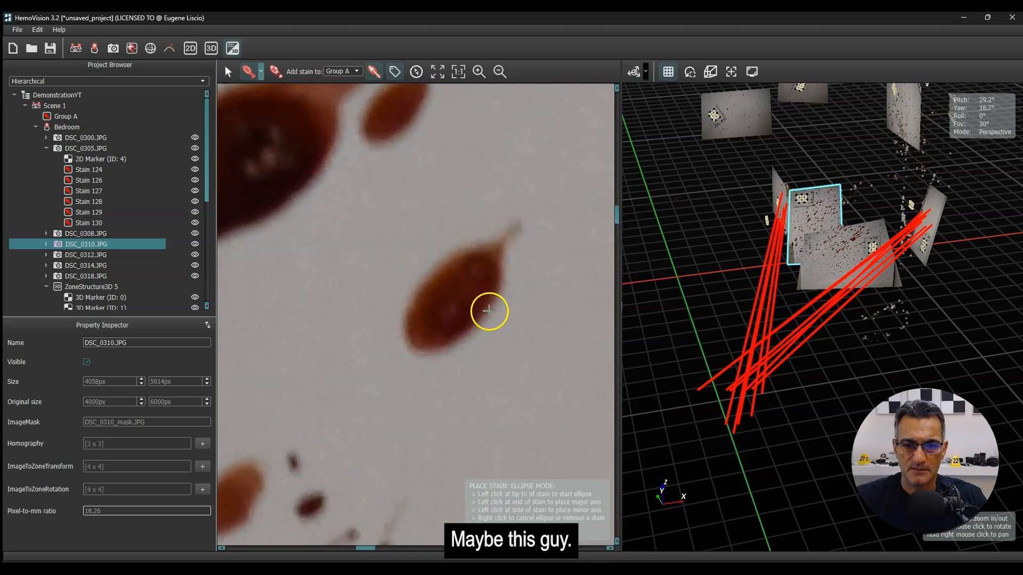
left_click(411, 347)
left_click(499, 246)
left_click(511, 278)
scroll(510, 278, "down", 8)
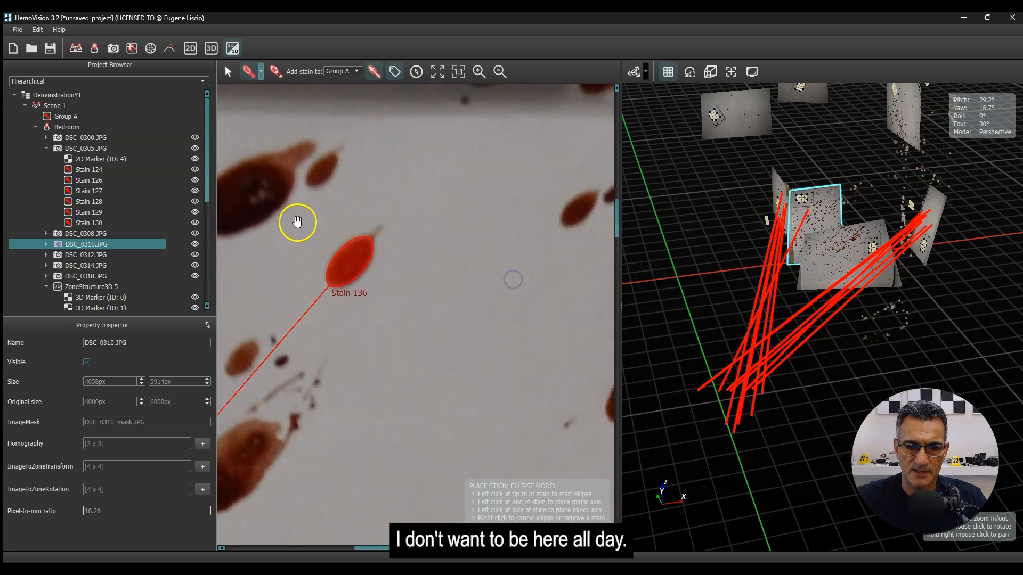
- Mark the broad stain with several thin tails below Stain 136 as an ellipse, excluding the ragged tail end
scroll(443, 335, "up", 10)
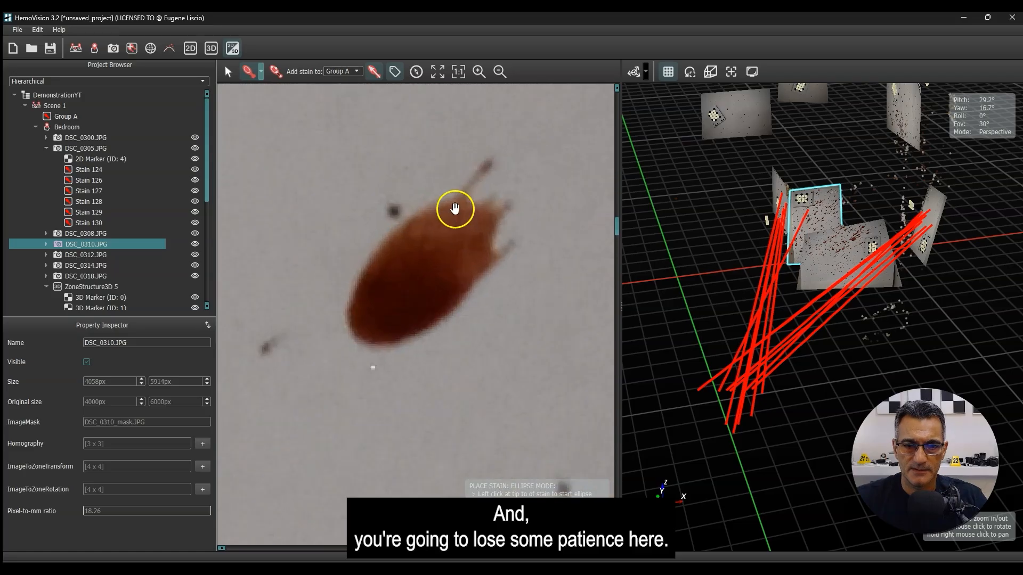
left_click(344, 350)
left_click(487, 216)
left_click(507, 261)
scroll(350, 221, "down", 8)
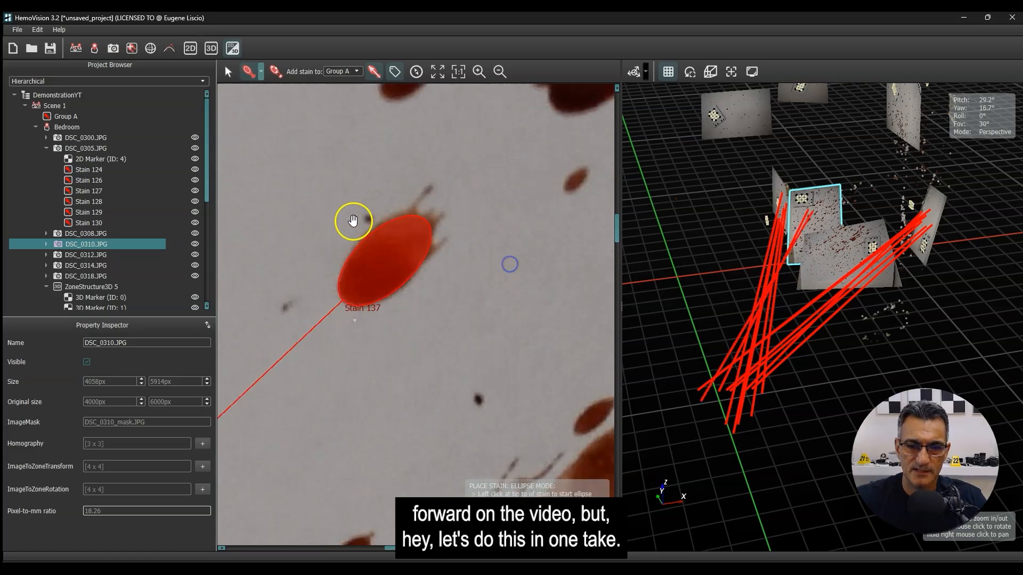
- Mark the small, smooth elongated stain to the right of Stain 137 as an ellipse, leaving out its tip
scroll(461, 309, "up", 10)
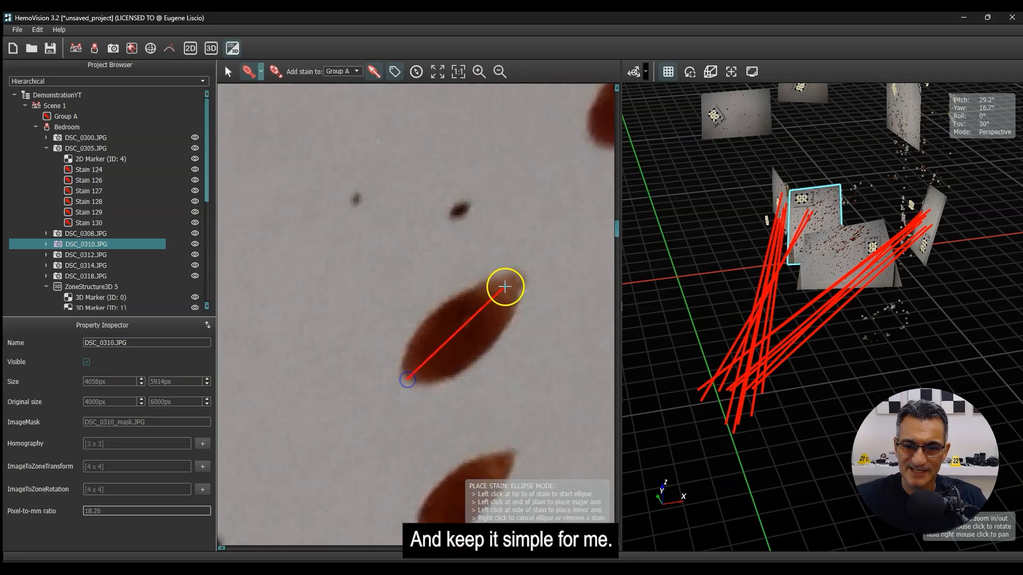
left_click(517, 314)
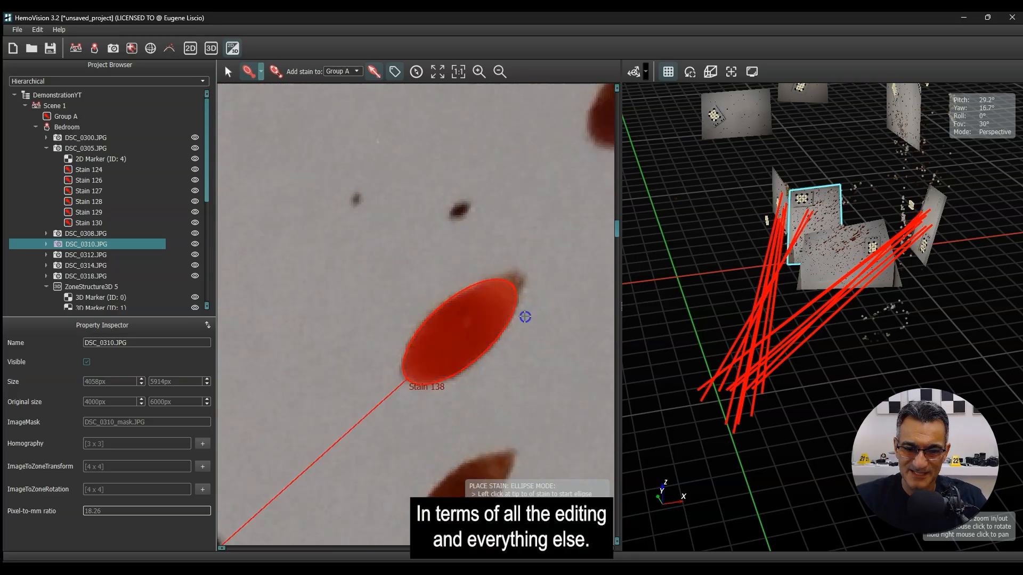
scroll(315, 196, "down", 5)
- Mark the larger elongated stain below and right of Stain 138 as an ellipse, without its tail
scroll(535, 335, "up", 10, "ctrl")
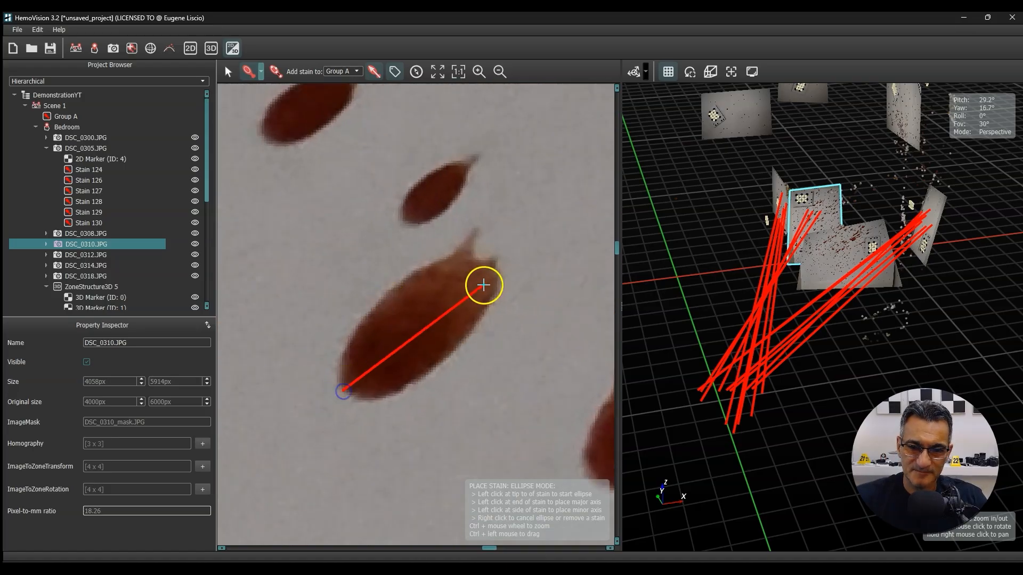
left_click(487, 259)
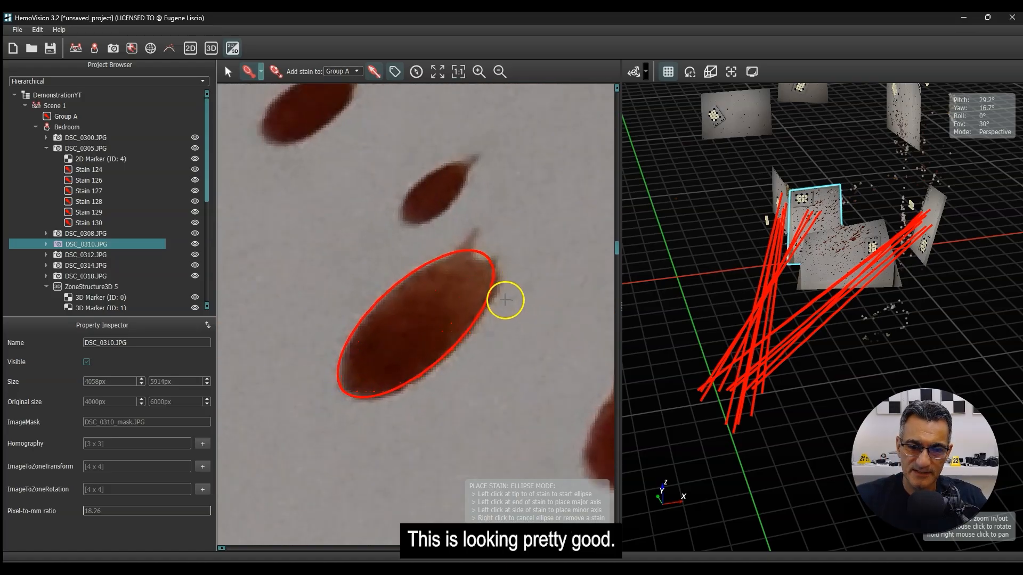
left_click(506, 300)
scroll(505, 298, "down", 10)
scroll(553, 378, "up", 1, "ctrl")
scroll(408, 297, "down", 6, "ctrl")
scroll(502, 450, "up", 3, "ctrl")
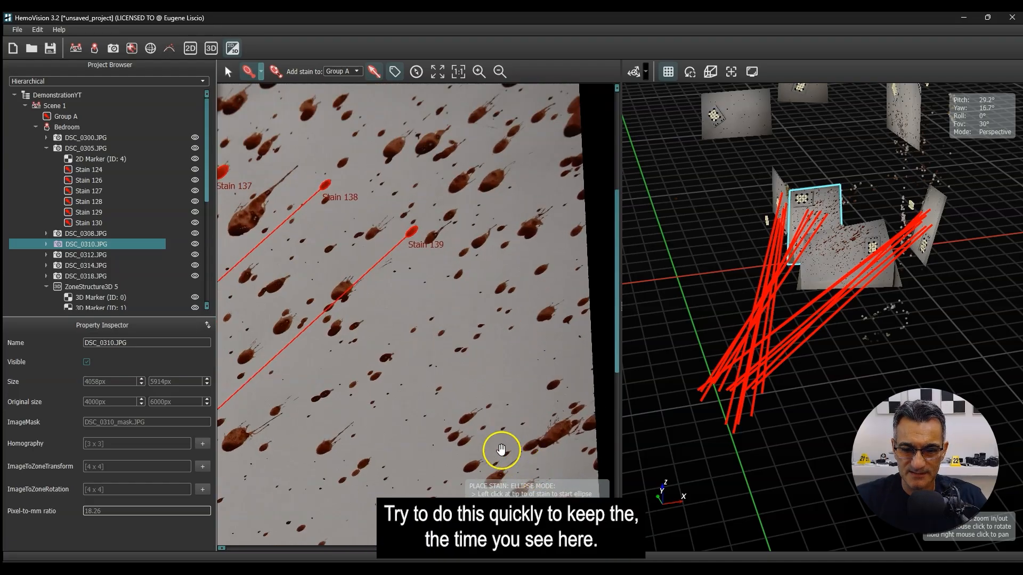
- Try to mark the irregular two-tailed stain lower in the image as an ellipse, and remove that ellipse
scroll(501, 451, "up", 4, "ctrl")
scroll(456, 406, "up", 4, "ctrl")
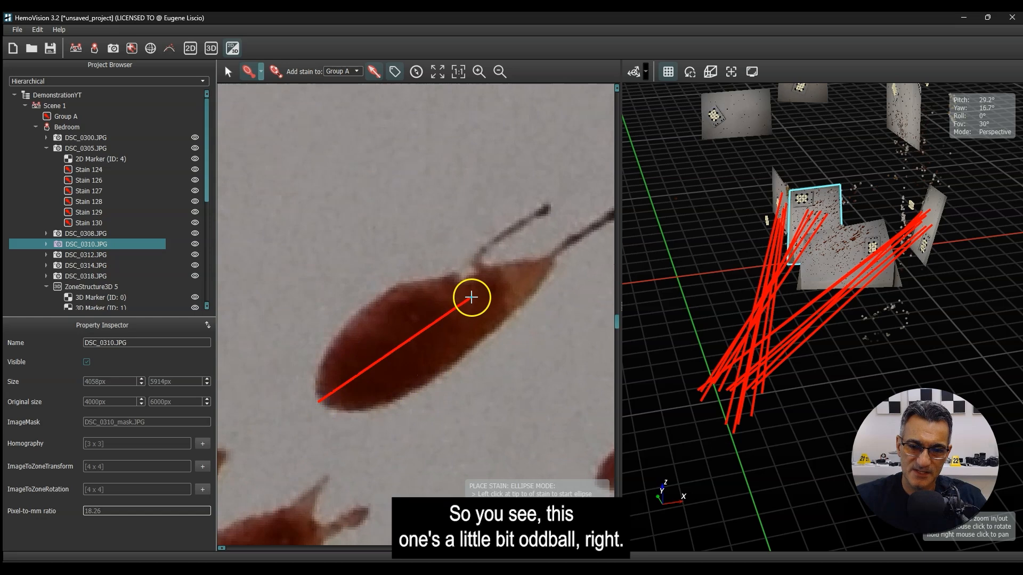
left_click(493, 338)
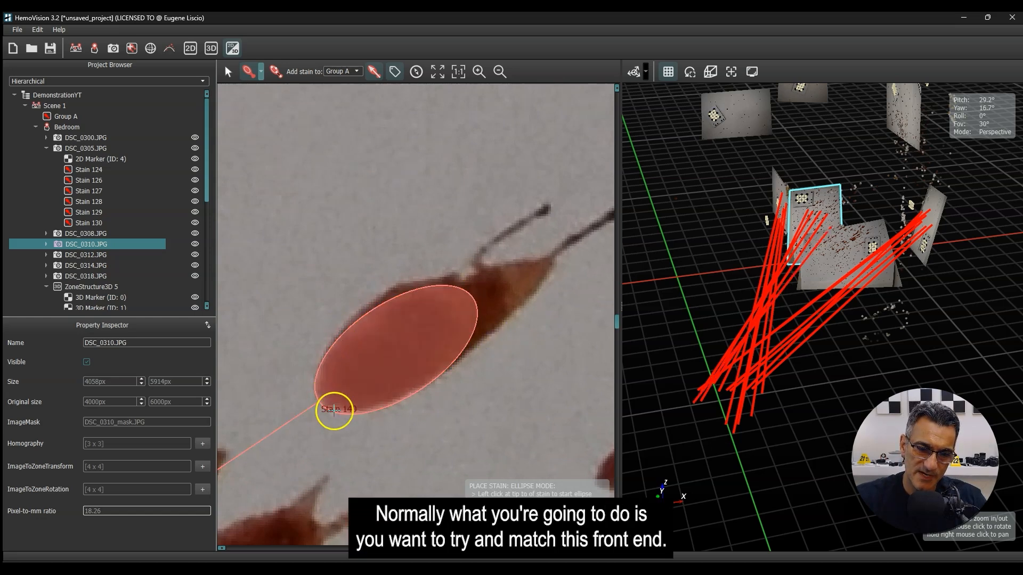
right_click(383, 347)
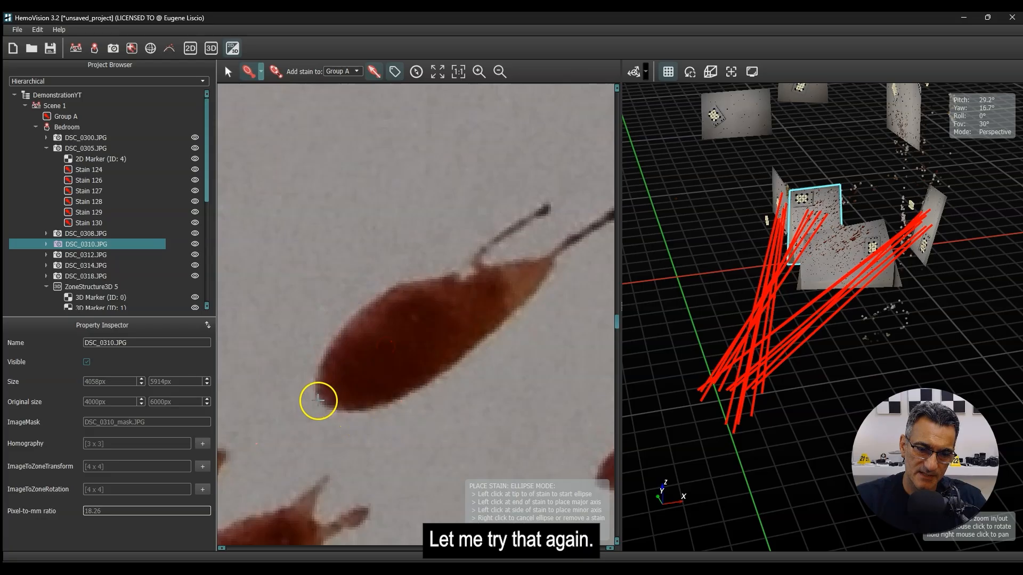
left_click(318, 400)
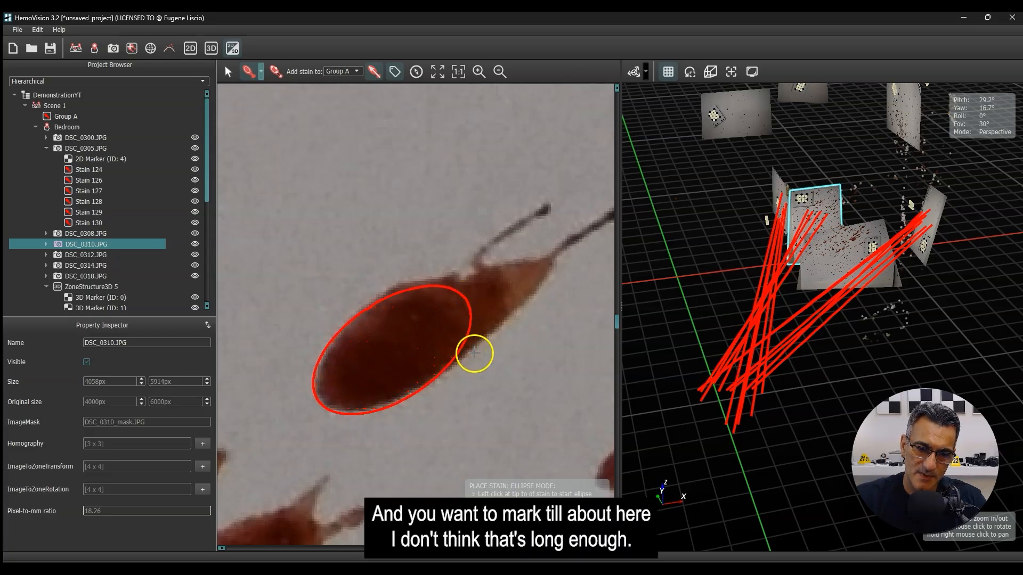
left_click(476, 351)
right_click(441, 335)
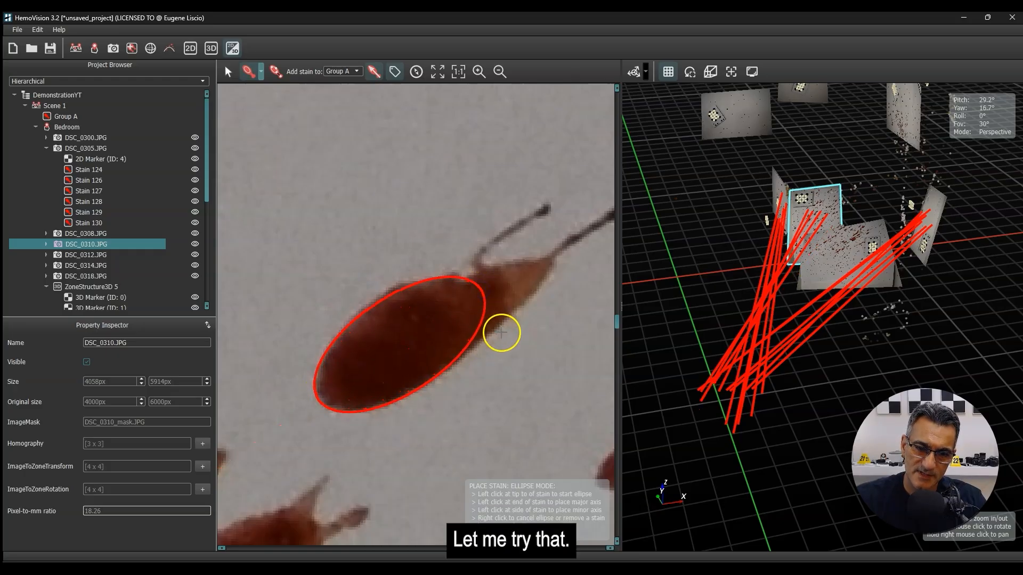
- Mark the irregular two-tailed stain in DSC_0310.JPG with a longer ellipse, leaving out its narrow tail end
left_click(501, 334)
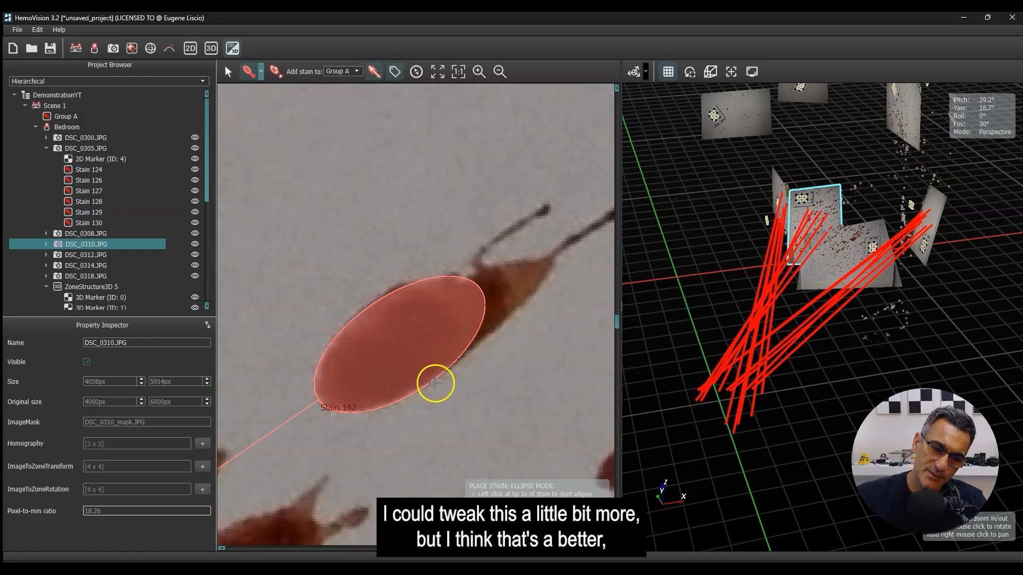
scroll(393, 206, "down", 3)
scroll(417, 258, "down", 8)
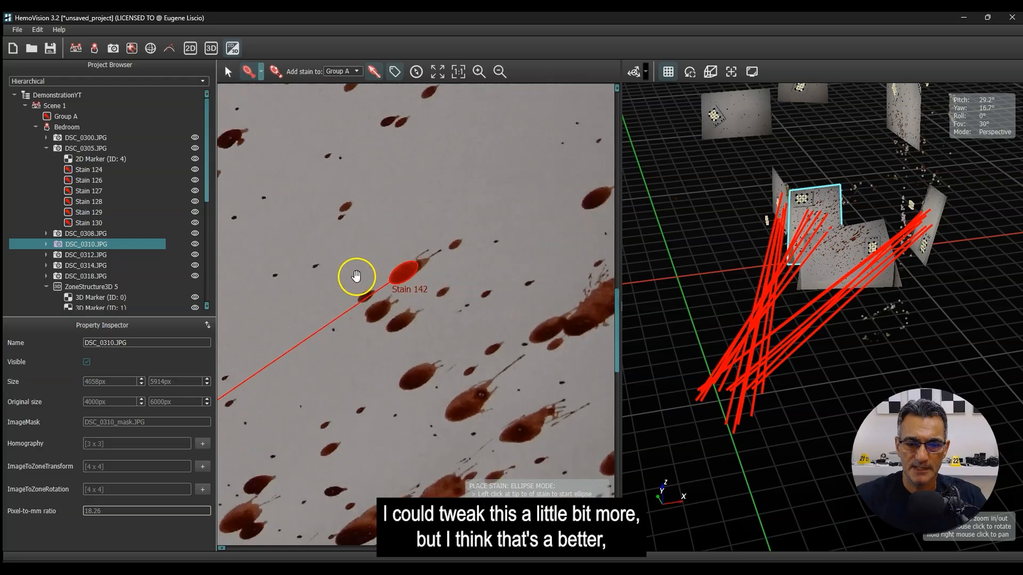
scroll(445, 304, "down", 3)
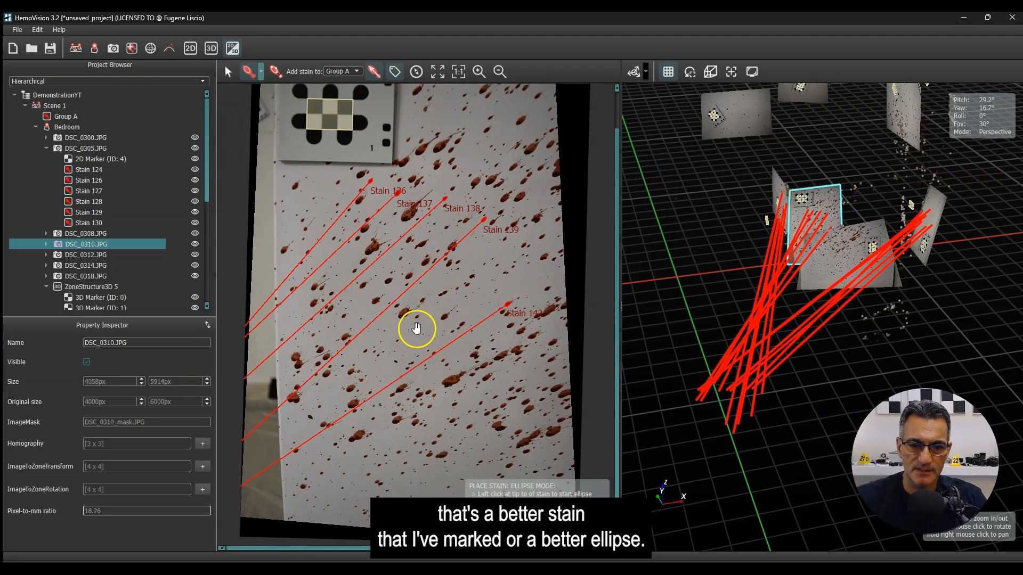
scroll(415, 320, "up", 6)
scroll(456, 301, "down", 8)
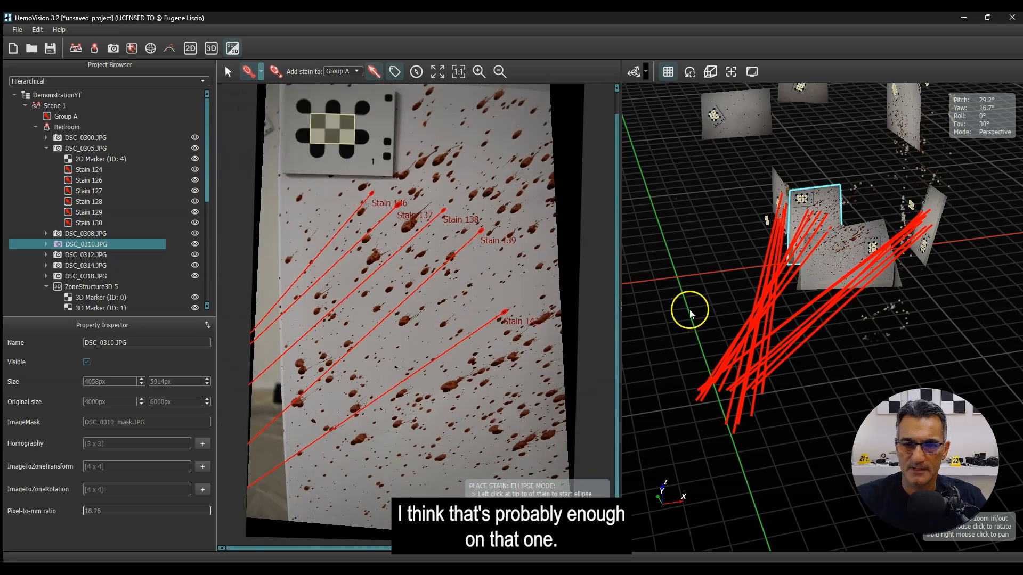
- Switch to image DSC_0308.JPG and mark the smooth elongated stain above the marker card as an ellipse
left_click(829, 272)
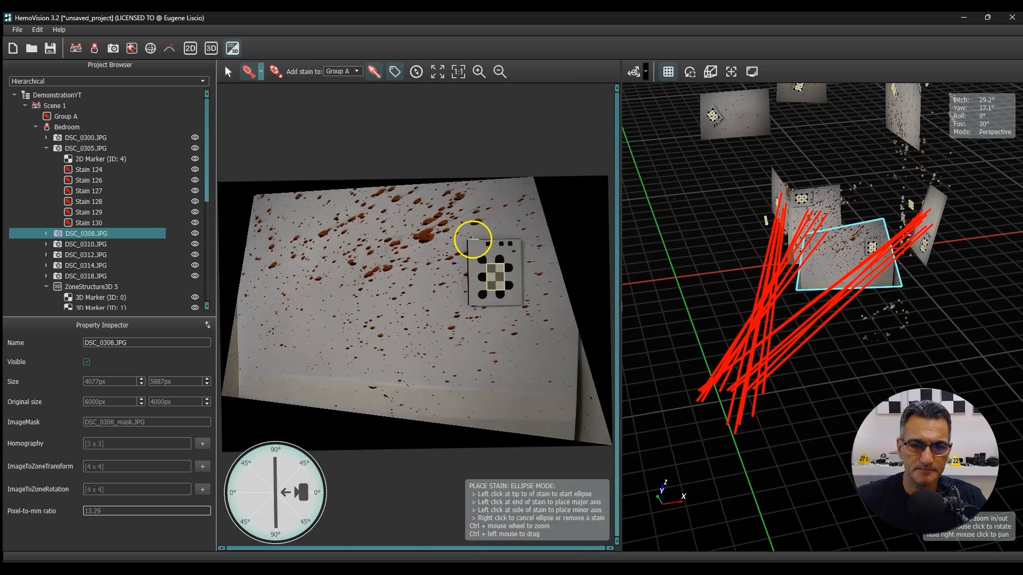
scroll(475, 235, "up", 5)
scroll(548, 177, "up", 6)
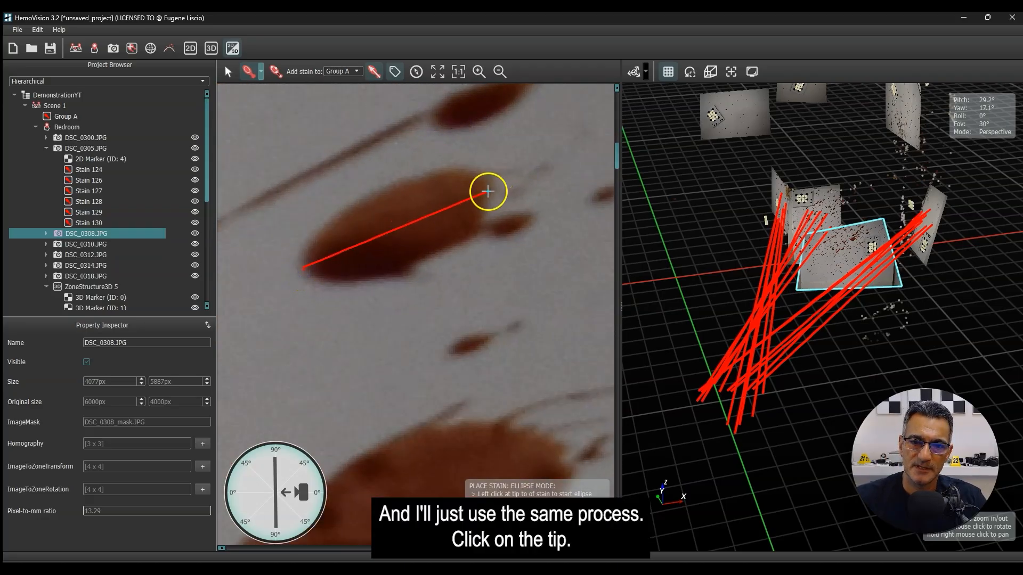
left_click(488, 191)
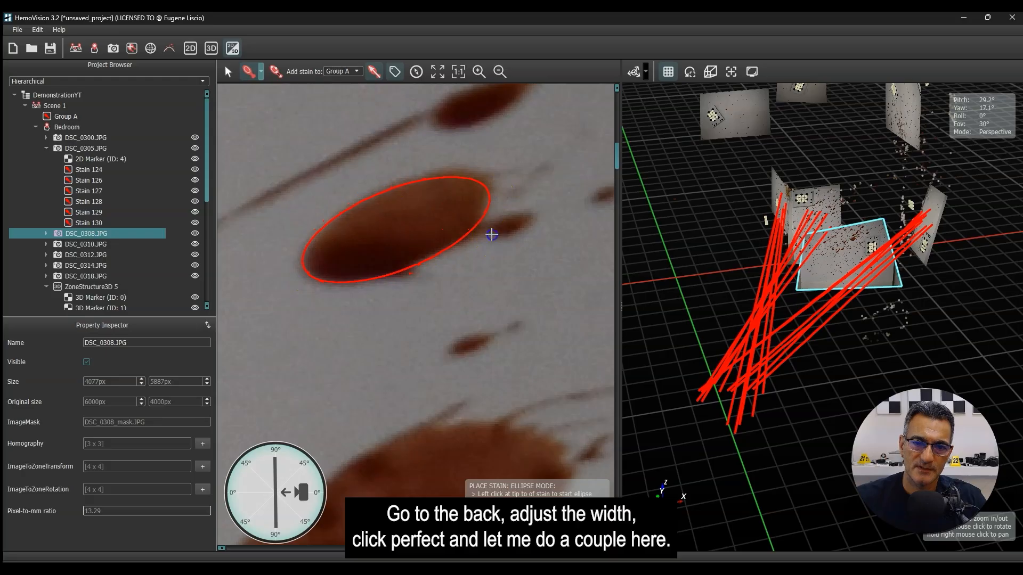
left_click(491, 235)
- Mark the elongated stain beside the marker card's edge, left of the stain touching the card, as an ellipse
scroll(413, 225, "down", 10)
scroll(279, 321, "up", 2)
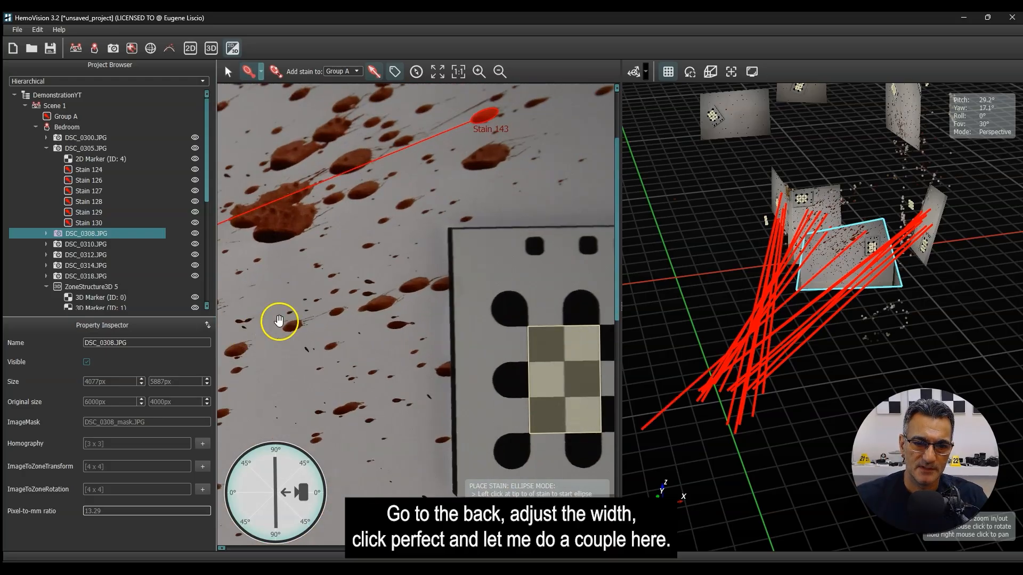
scroll(459, 290, "up", 6)
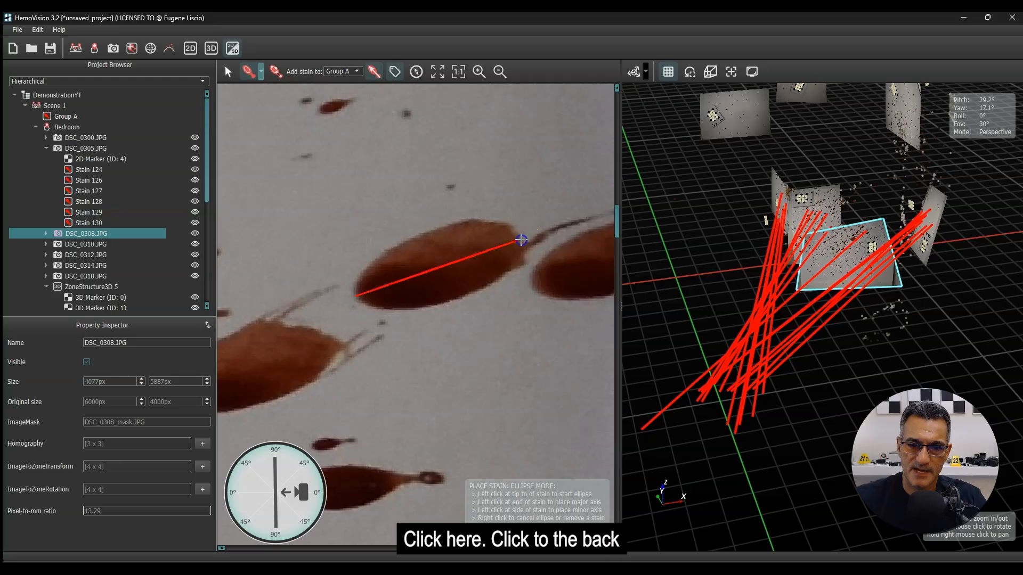
left_click(475, 235)
- Mark the broad stain with thin tails below the marker card as an ellipse, excluding the tails
scroll(454, 226, "down", 5)
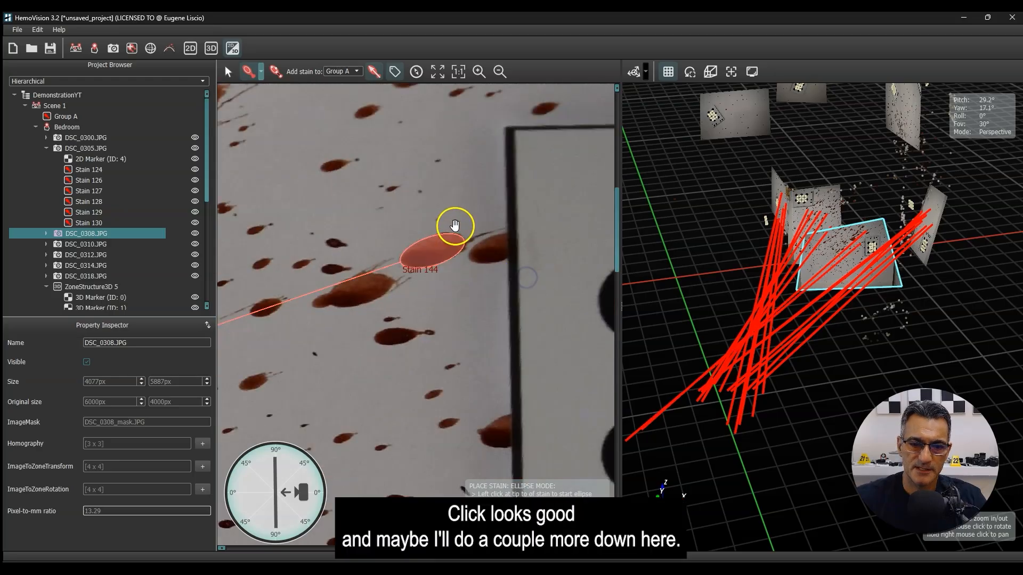
scroll(397, 344, "up", 3)
scroll(427, 425, "down", 2)
scroll(439, 285, "up", 6)
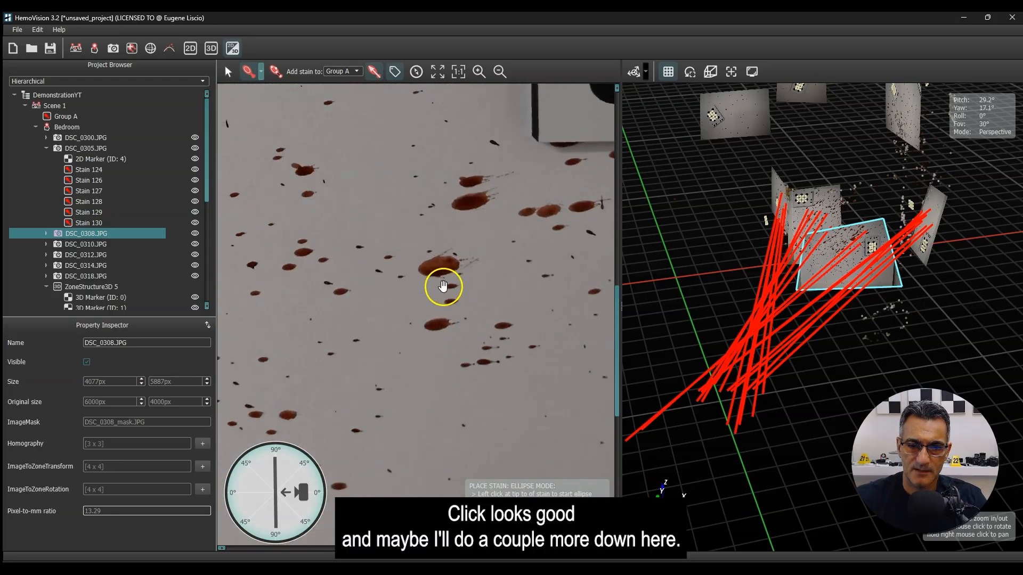
scroll(416, 215, "up", 1, "ctrl")
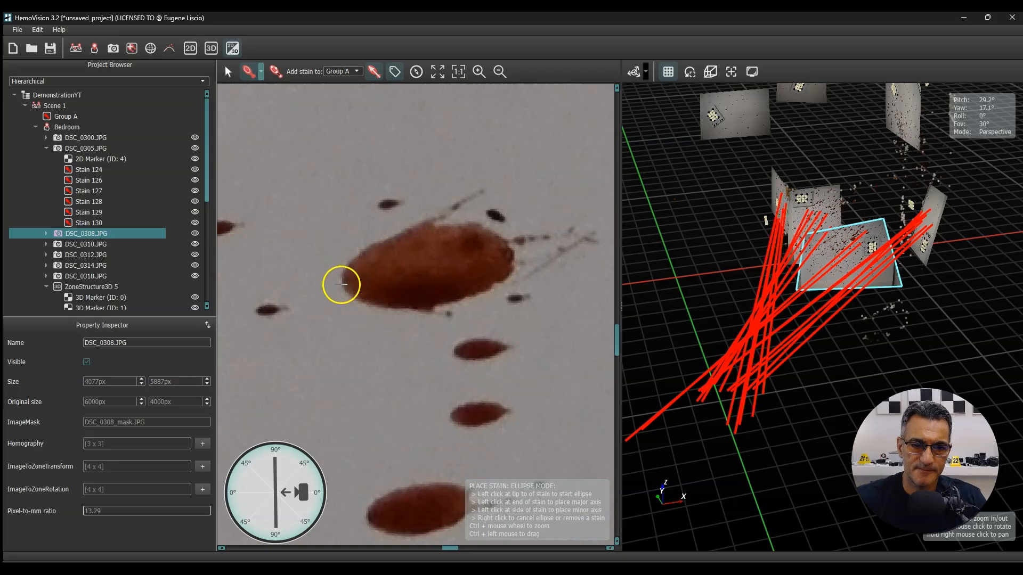
left_click(343, 283)
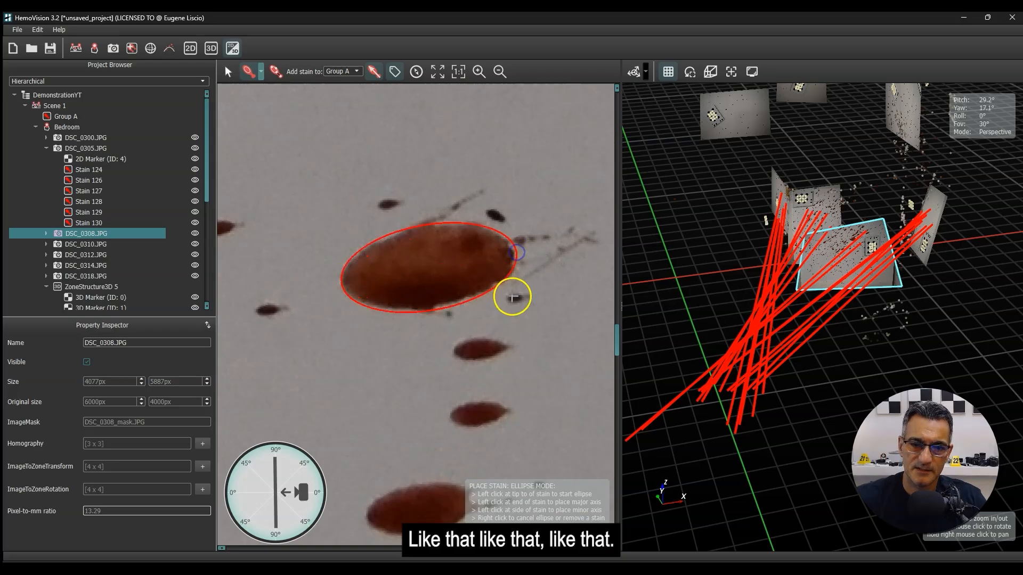
left_click(513, 292)
- Mark the rightmost elongated stain of the row just below the marker card, up and right of Stain 145, as an ellipse
scroll(383, 254, "down", 5)
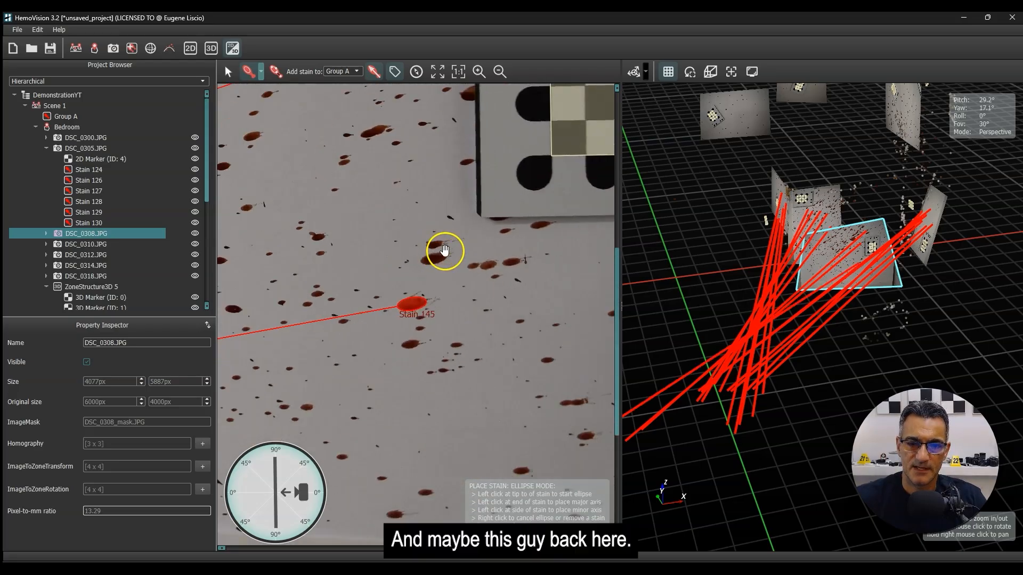
scroll(526, 261, "up", 6)
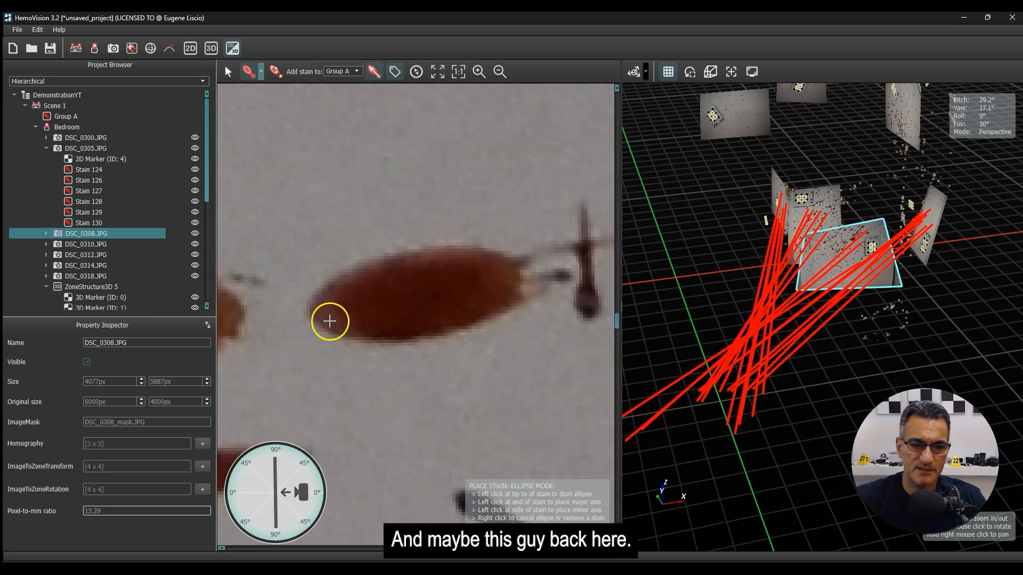
left_click(309, 313)
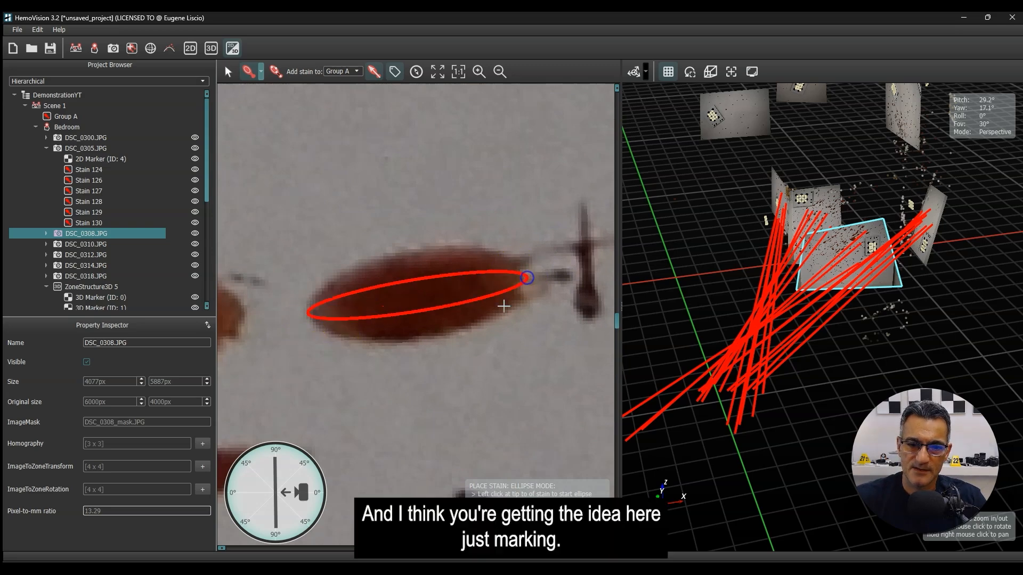
left_click(513, 324)
- Mark the smooth oval stain farther left of the marker card as an ellipse, leaving out its short pointed tip
scroll(481, 256, "down", 8)
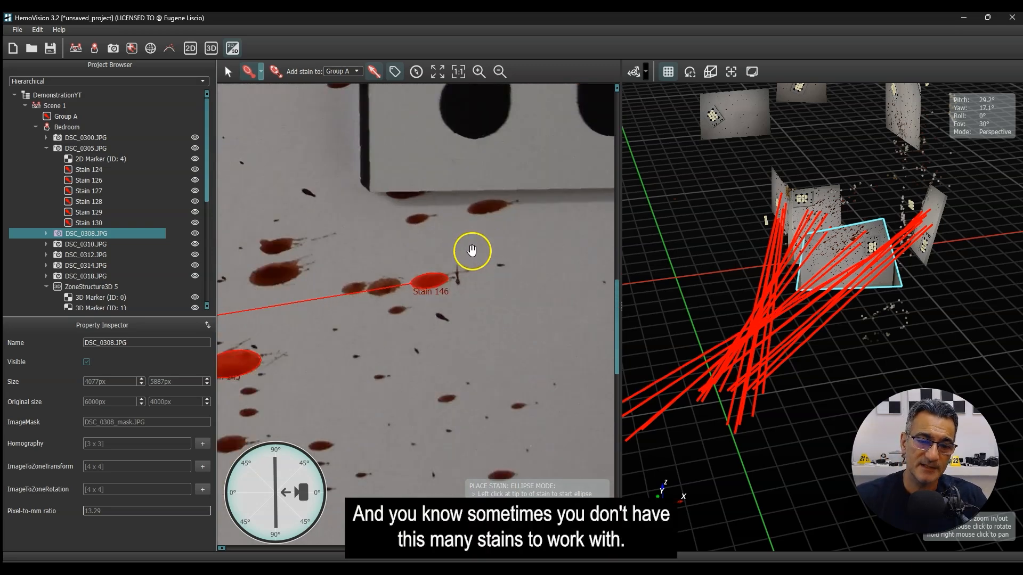
scroll(402, 281, "up", 8)
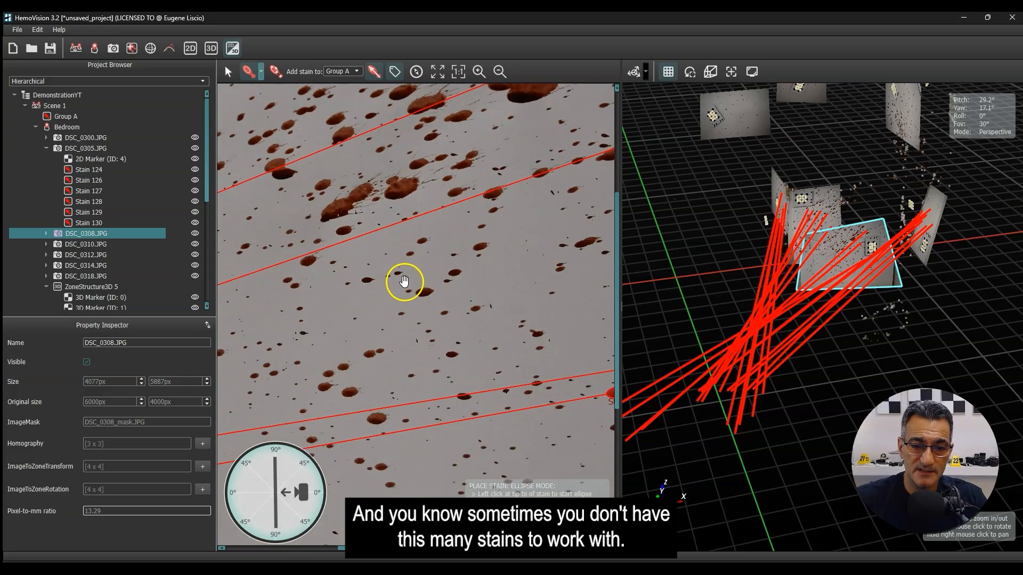
scroll(373, 309, "up", 3)
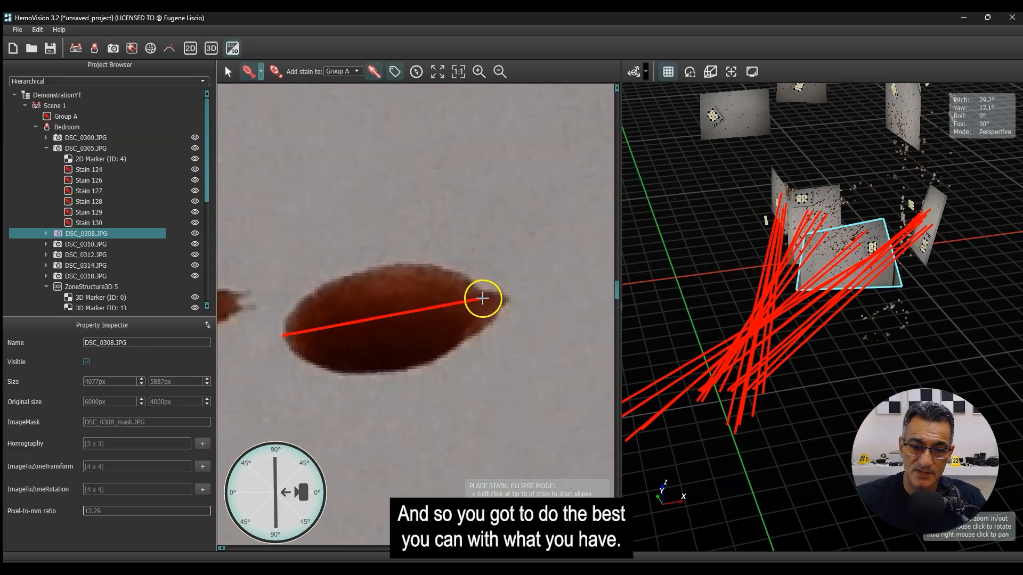
left_click(484, 350)
- Mark the two-tailed stain just below Stain 144's trajectory as an ellipse, discarding the first attempt and excluding the tails
scroll(486, 194, "down", 8)
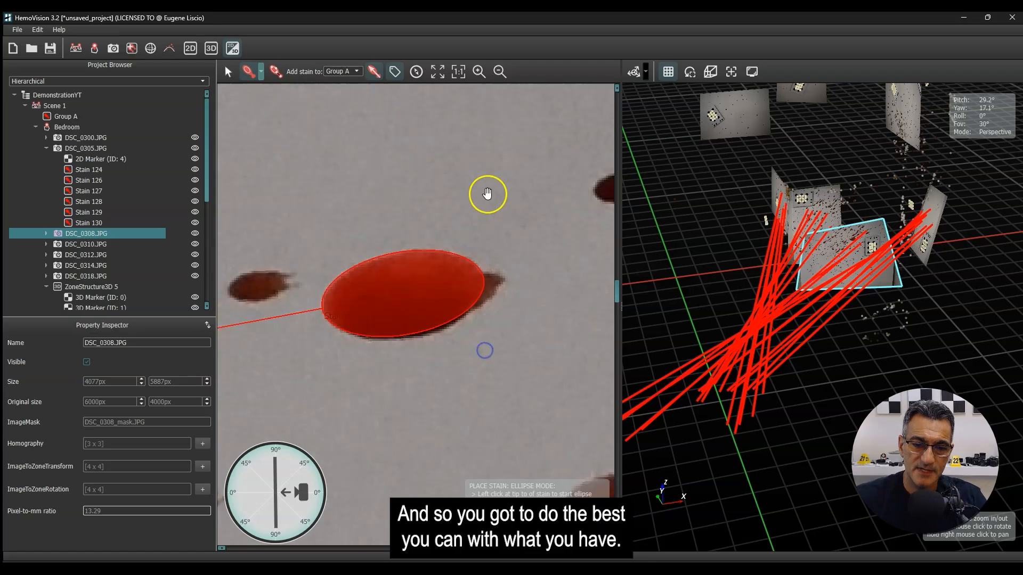
scroll(399, 212, "up", 6)
scroll(254, 315, "up", 2)
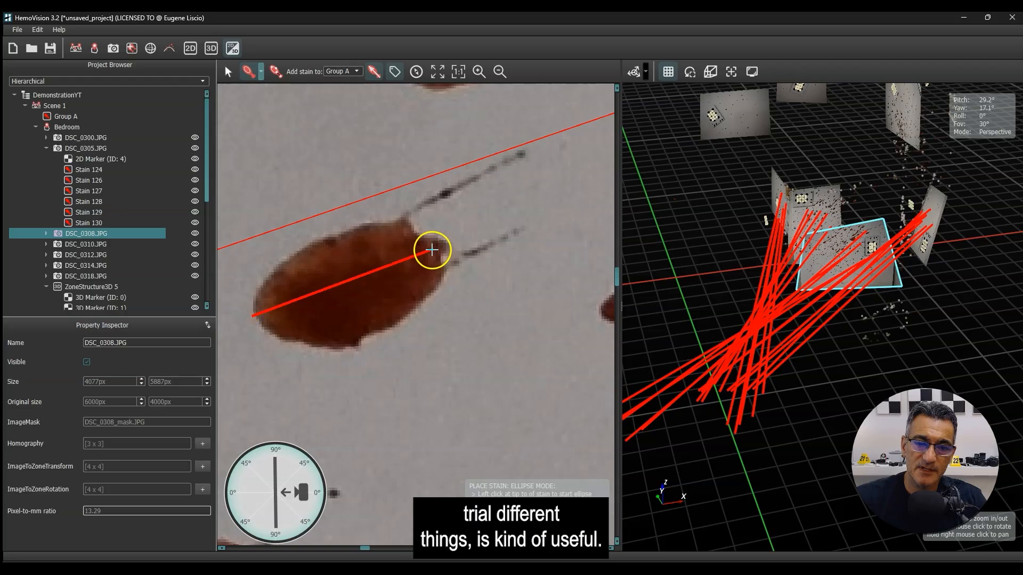
right_click(346, 281)
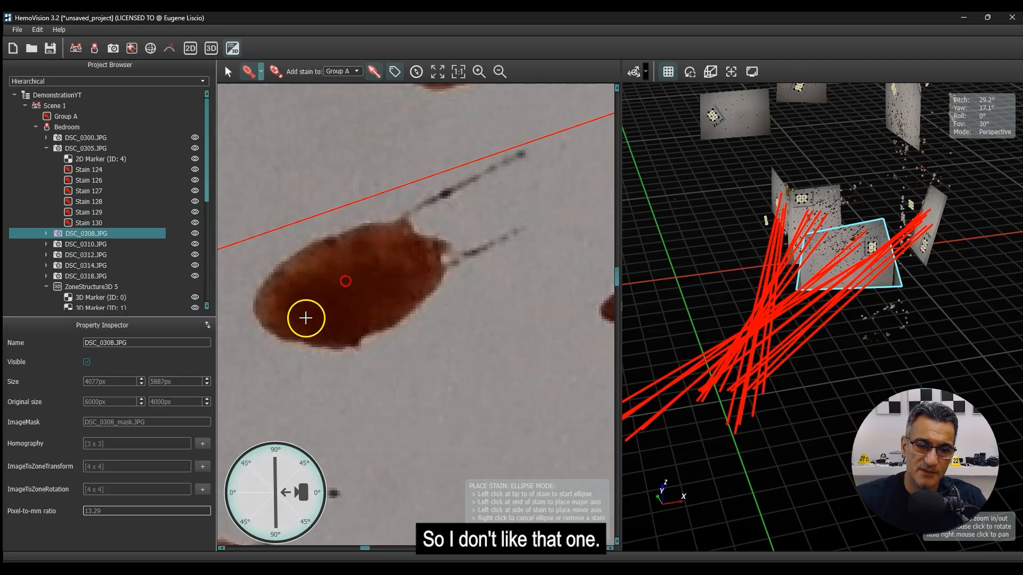
left_click(256, 320)
left_click(435, 250)
left_click(439, 297)
- Mark the two-tailed stain in the cluster above Stain 143's trajectory as an ellipse, without its tails
scroll(411, 201, "down", 8)
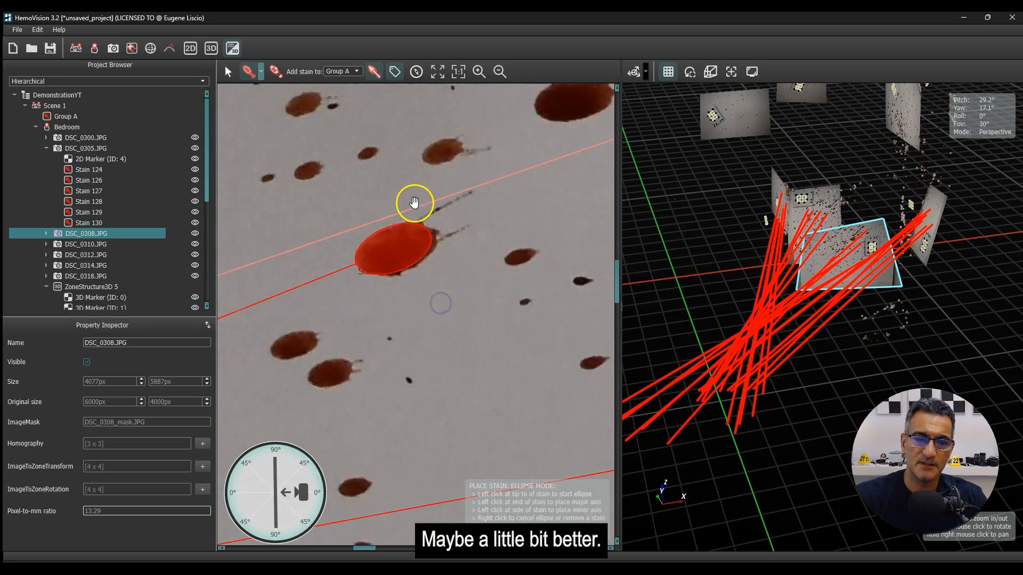
scroll(425, 239, "down", 2)
scroll(381, 197, "up", 8)
scroll(531, 130, "up", 8)
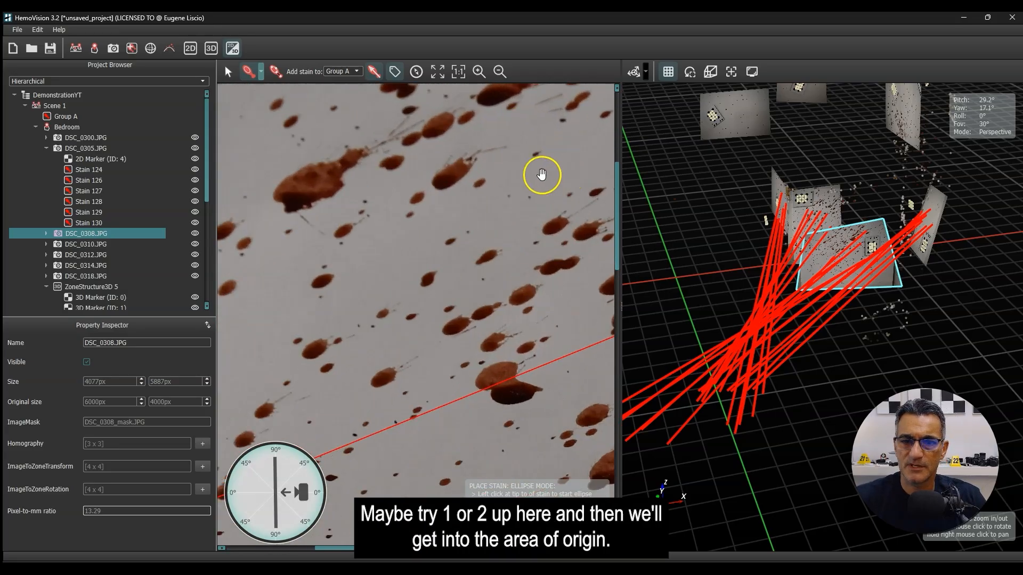
scroll(536, 233, "up", 2)
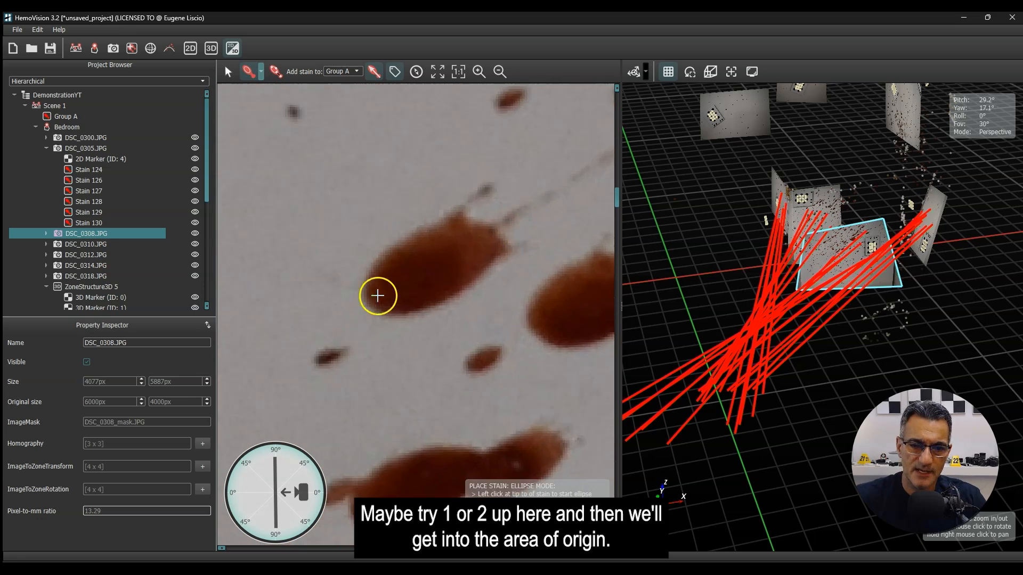
left_click(364, 303)
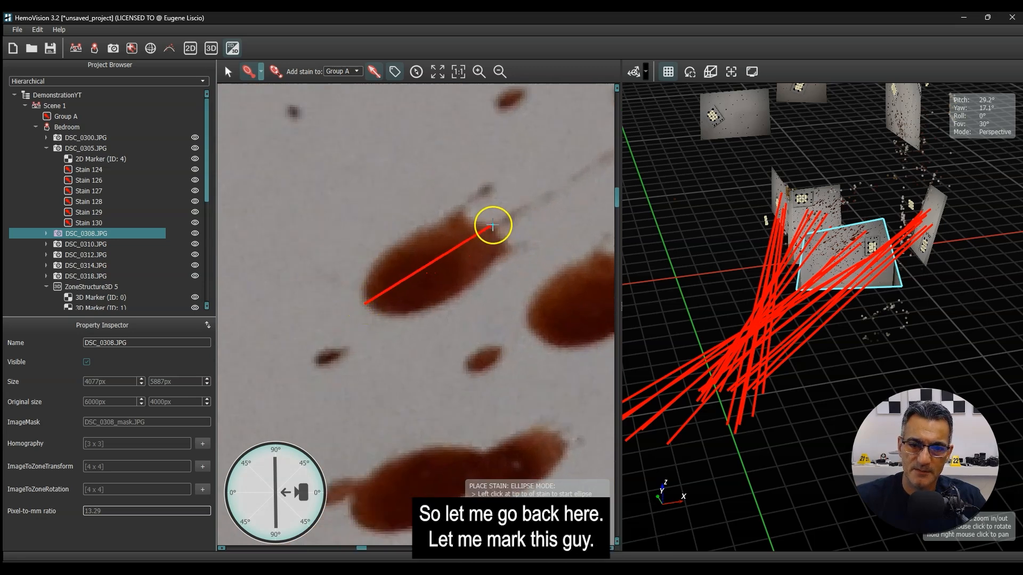
left_click(489, 227)
left_click(498, 260)
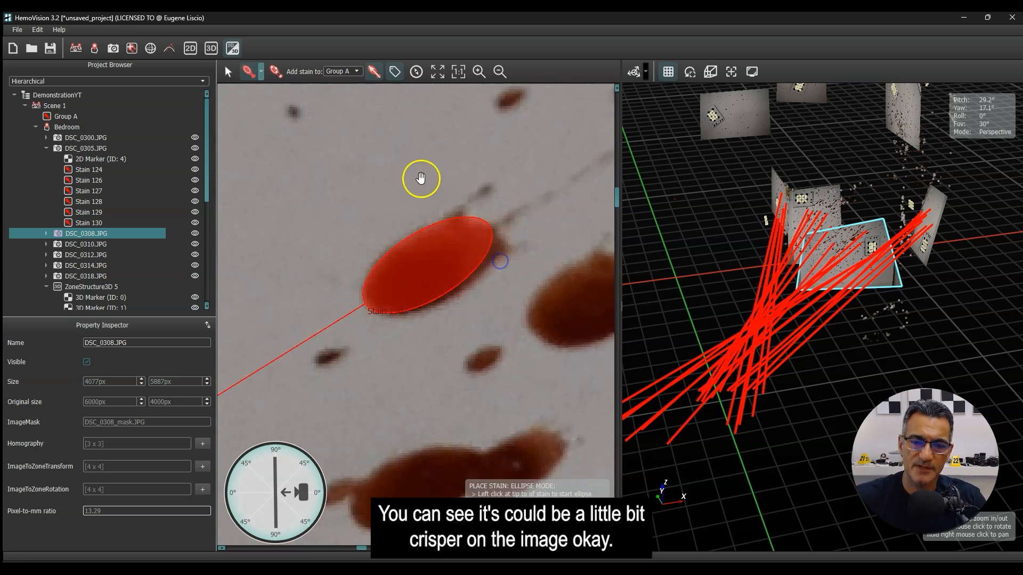
scroll(395, 184, "down", 4)
- Show only the 3D view, with all the stain trajectories in sight
left_click_drag(656, 290, 734, 294)
left_click(212, 49)
left_click_drag(634, 276, 684, 388)
scroll(664, 373, "up", 3)
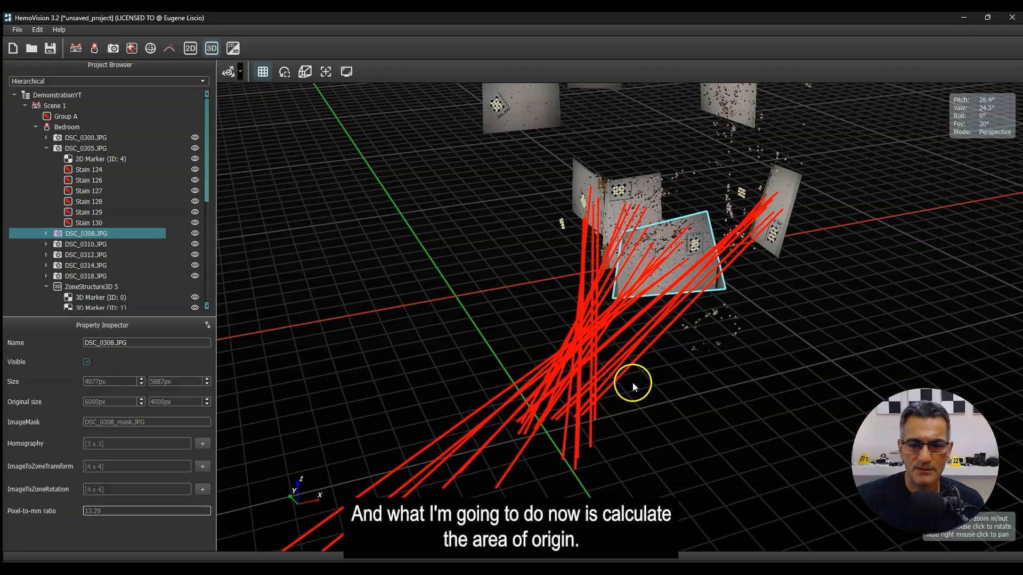
- Add an impact area of origin for Scene 1 from stain Group A using the Linear Least-Squares Angles method
left_click(151, 49)
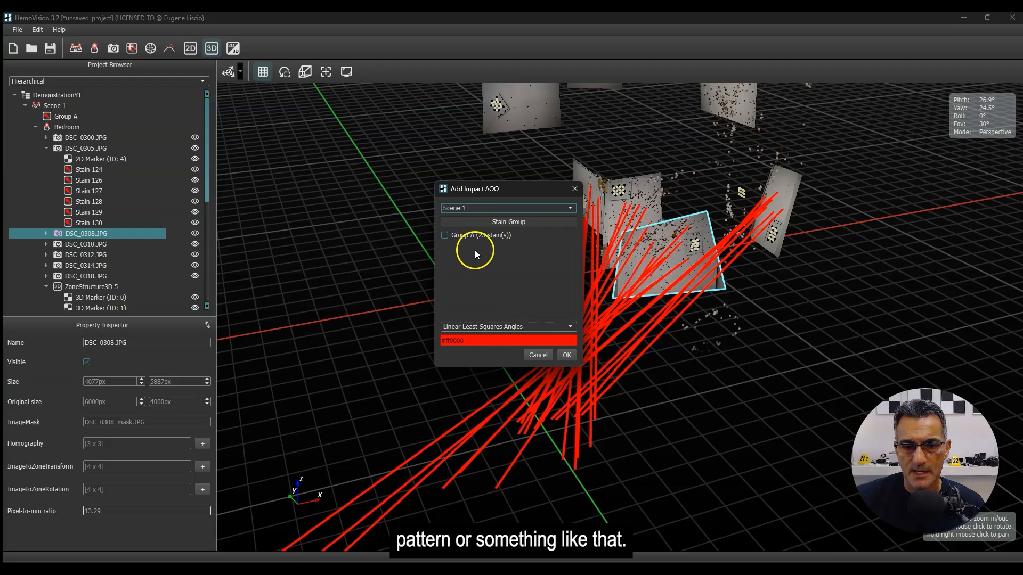
left_click(451, 237)
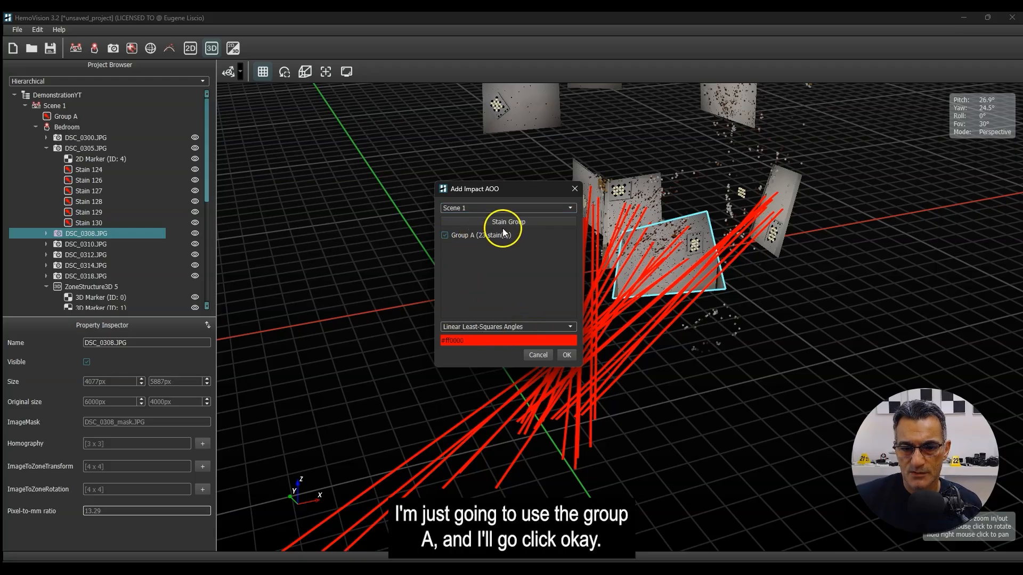
left_click(566, 355)
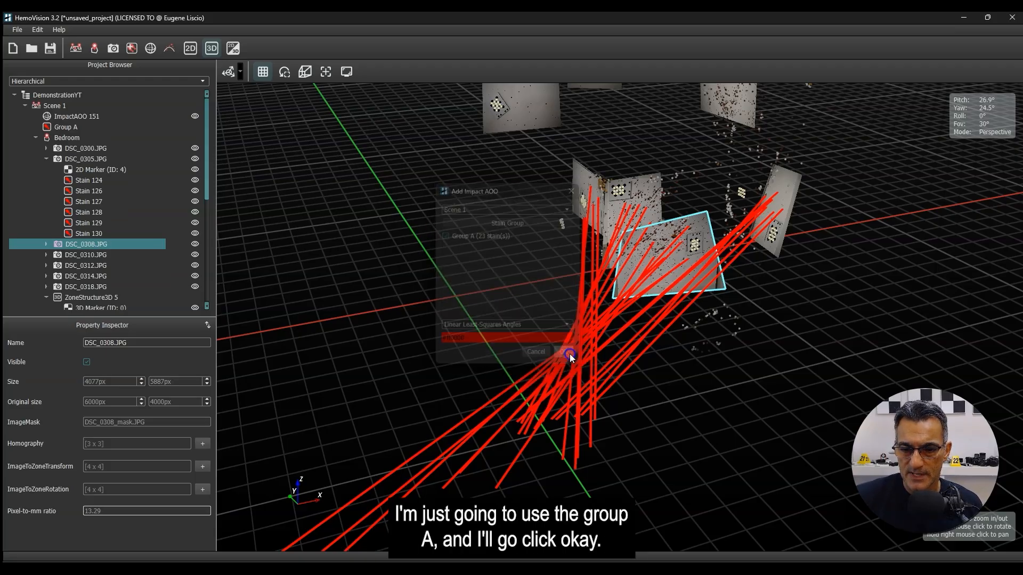
- View the area of origin from the side and select its ellipsoid to inspect its properties
left_click_drag(570, 353, 666, 381)
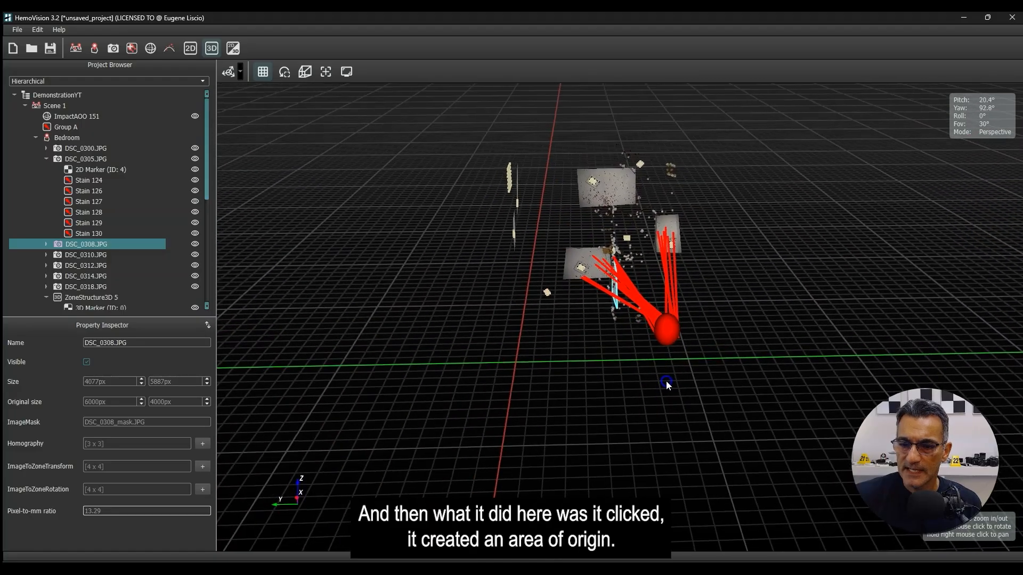
left_click_drag(600, 353, 617, 346)
left_click(634, 342)
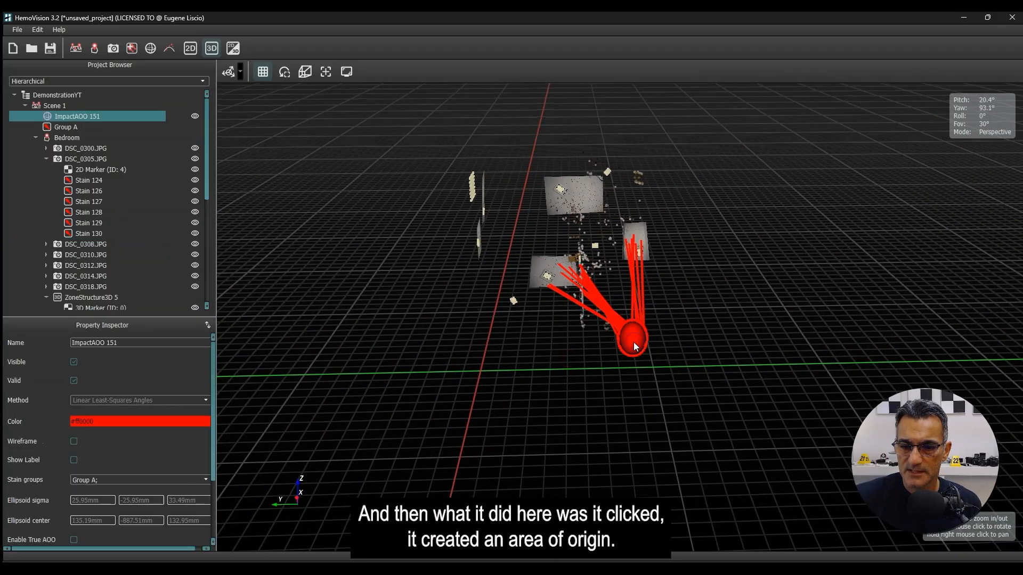
- Widen and heighten the property inspector to show all properties of the area of origin, with its ellipsoid viewed close up
scroll(621, 351, "up", 8)
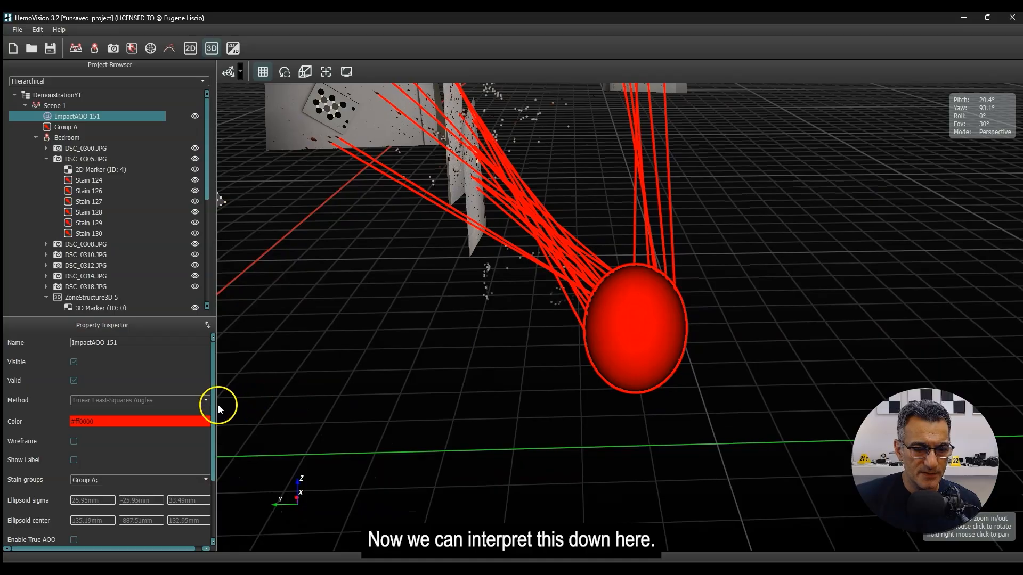
left_click_drag(217, 404, 264, 403)
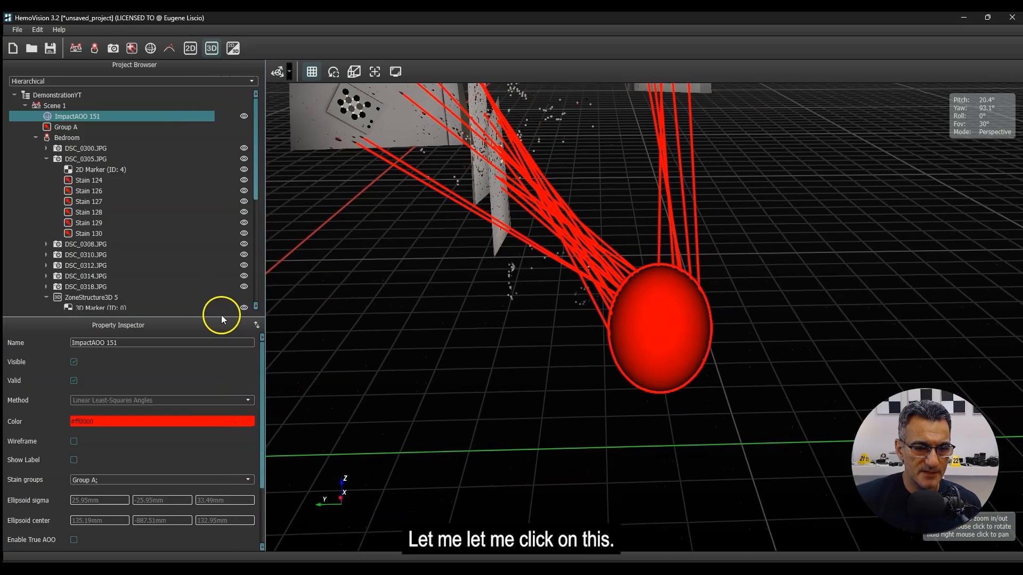
left_click_drag(222, 315, 222, 148)
left_click_drag(563, 417, 542, 405)
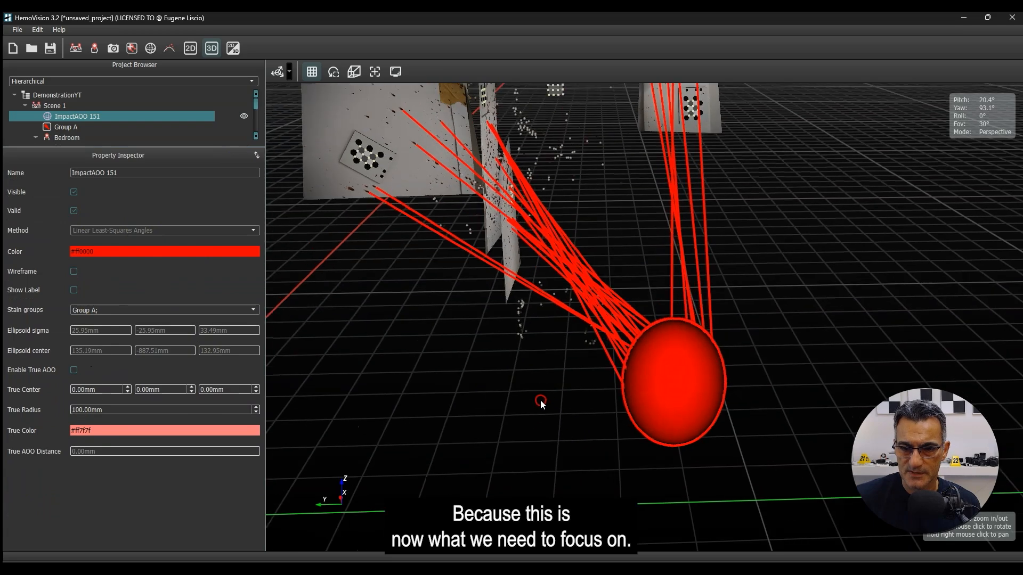
- Examine the area of origin's ellipsoid from oblique, overhead and side views against its center and sigma values
scroll(542, 370, "down", 3)
right_click_drag(546, 369, 576, 369)
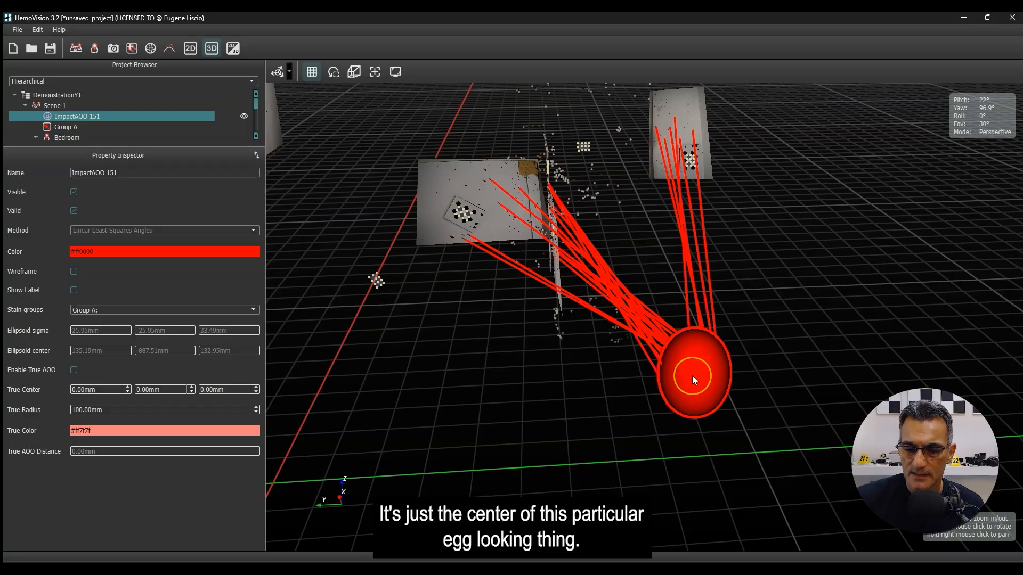
left_click_drag(692, 376, 639, 392)
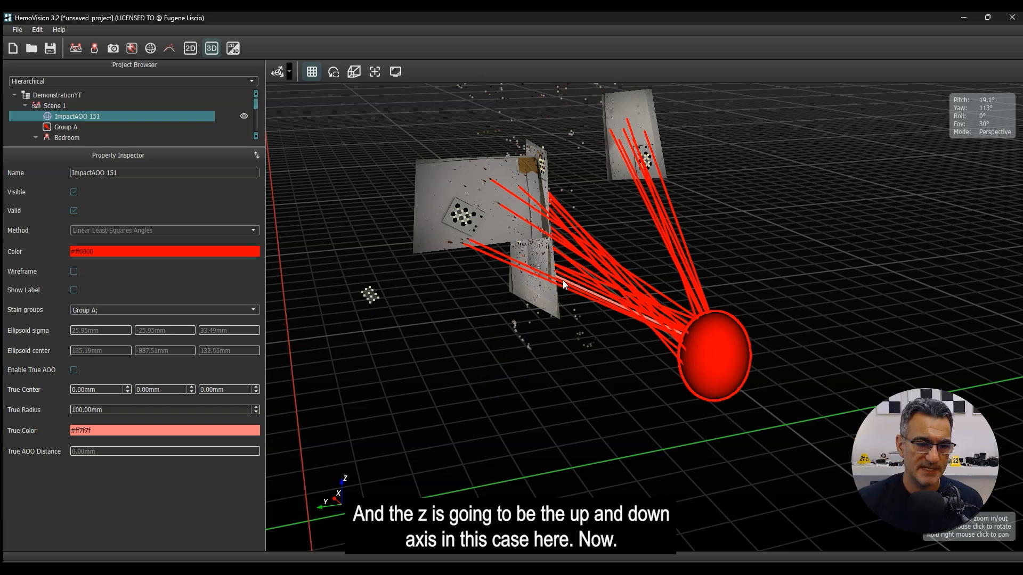
left_click_drag(723, 386, 618, 403)
scroll(618, 395, "up", 3)
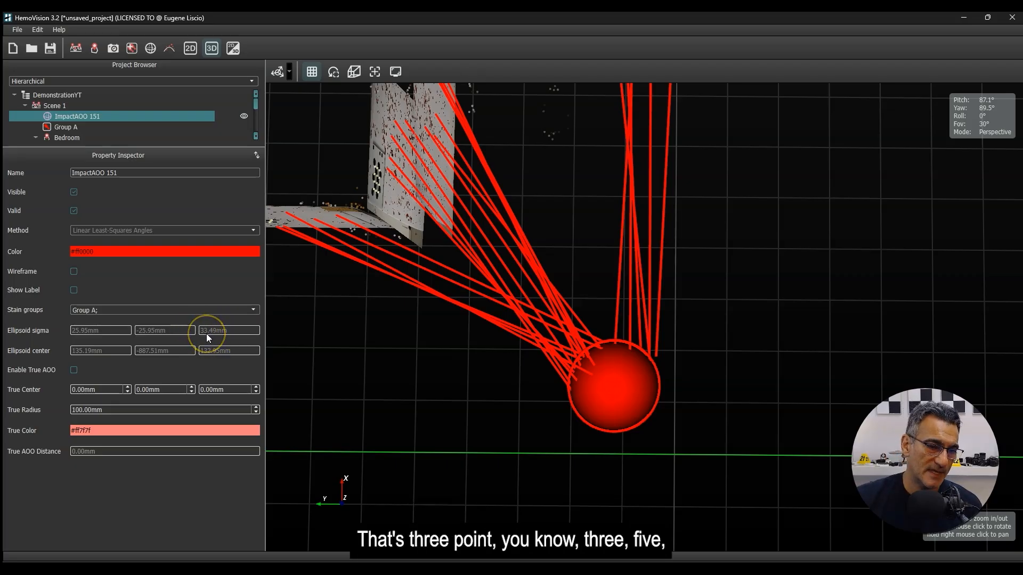
left_click_drag(552, 388, 600, 337)
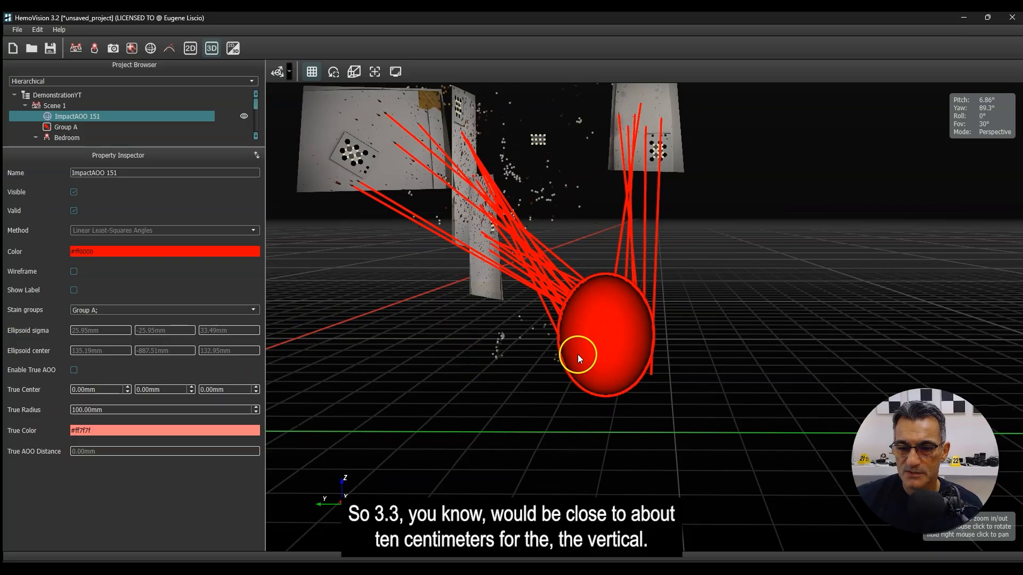
right_click_drag(511, 366, 625, 328)
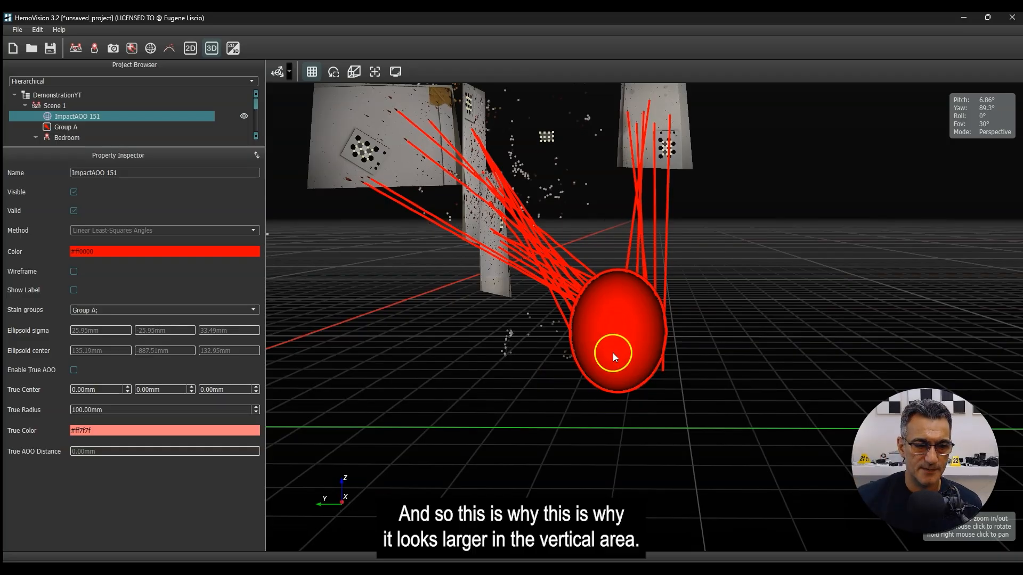
- Examine the area of origin and all stain trajectories together with the surrounding detail images in the 3D scene
scroll(654, 329, "down", 5)
mouse_move(574, 364)
left_mouse_down()
mouse_move(648, 369)
mouse_move(547, 389)
mouse_move(560, 370)
left_mouse_up()
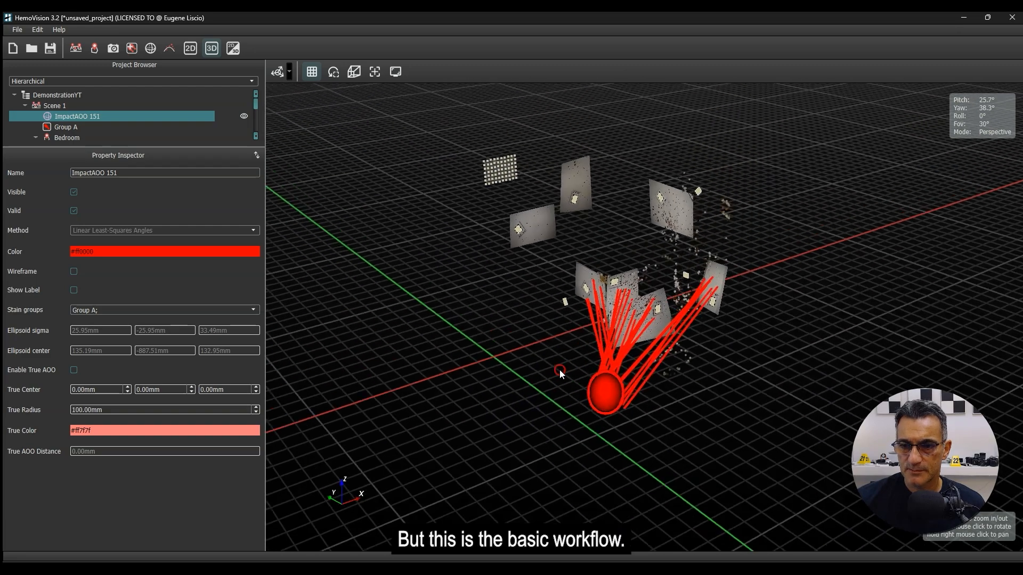
scroll(552, 392, "up", 4)
scroll(551, 404, "up", 2)
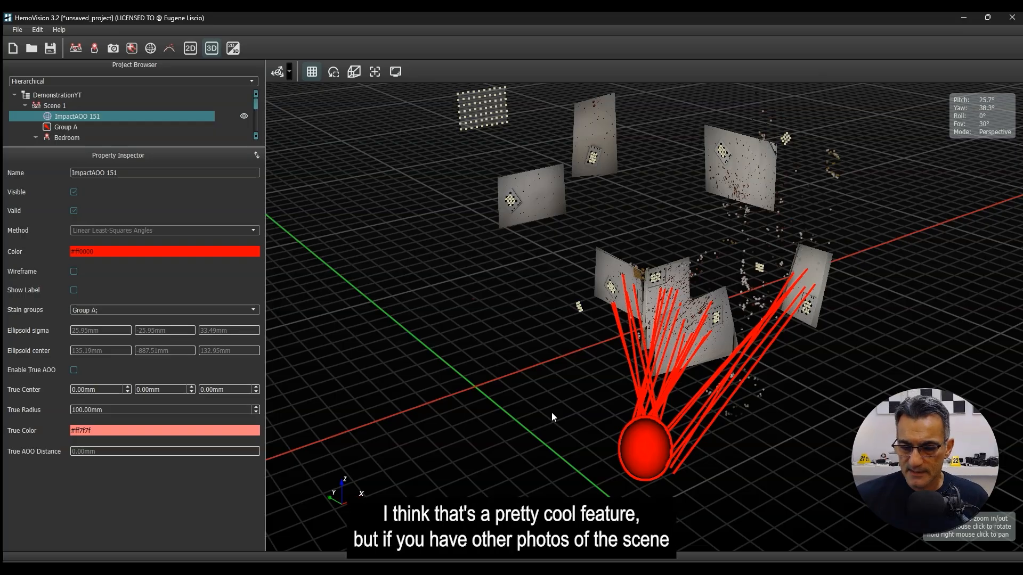
scroll(586, 346, "down", 2)
left_click_drag(580, 359, 596, 351)
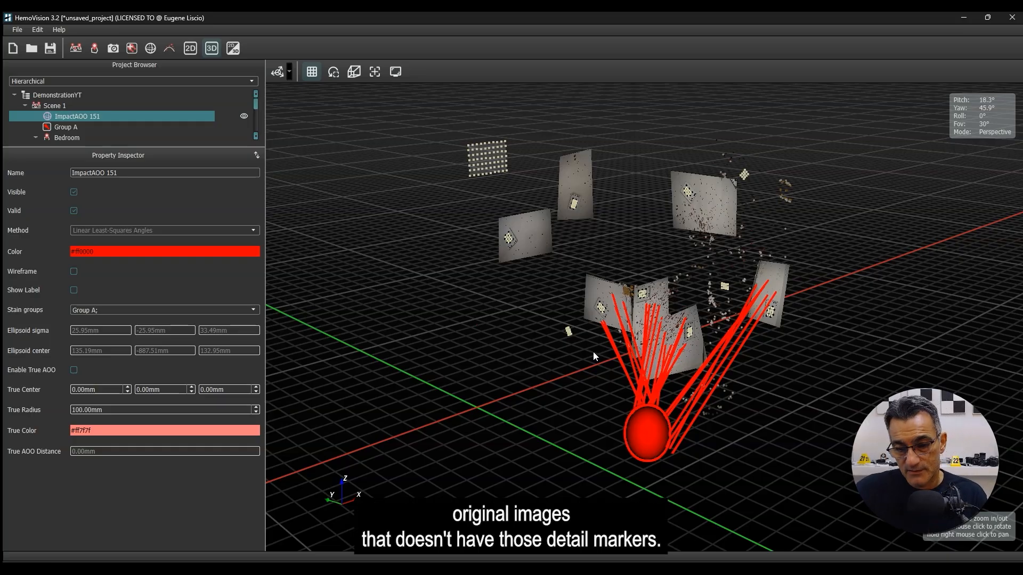
left_click_drag(500, 312, 520, 349)
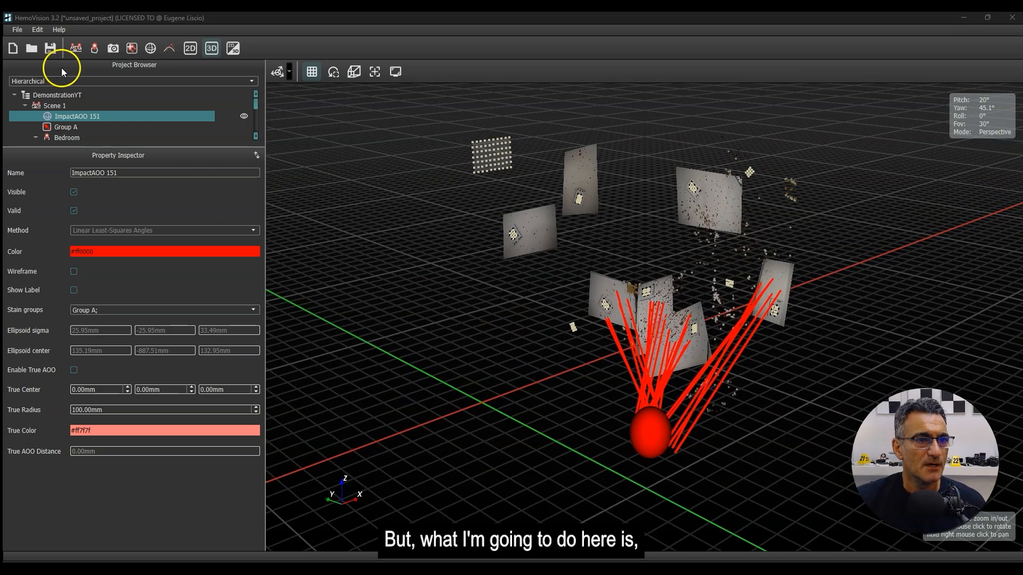
- Look over the project tree down to the overview images, then balance the project browser and property inspector heights
left_click_drag(166, 152, 168, 153)
left_click_drag(177, 68, 190, 530)
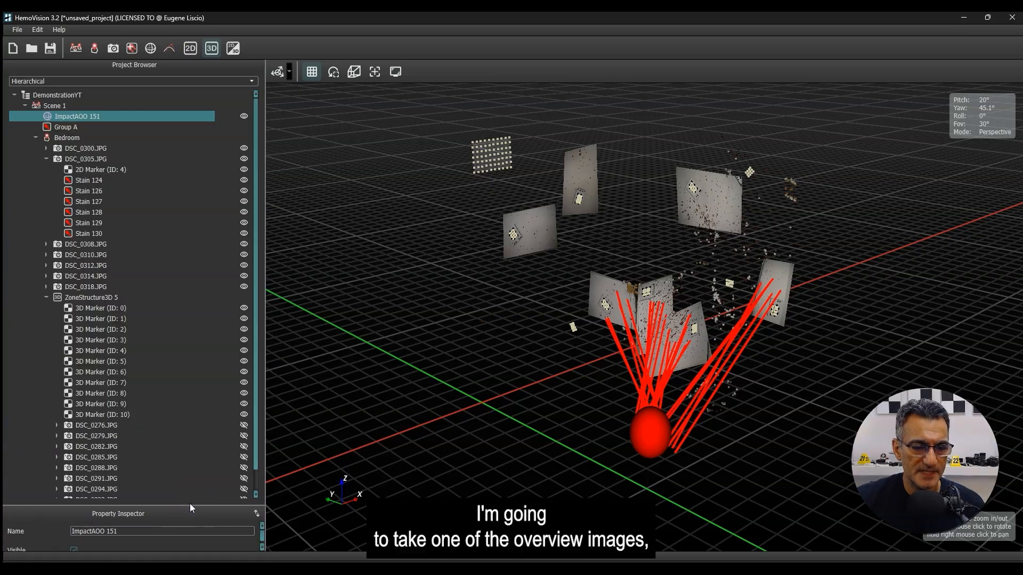
left_click_drag(190, 506, 207, 275)
left_click_drag(538, 363, 537, 353)
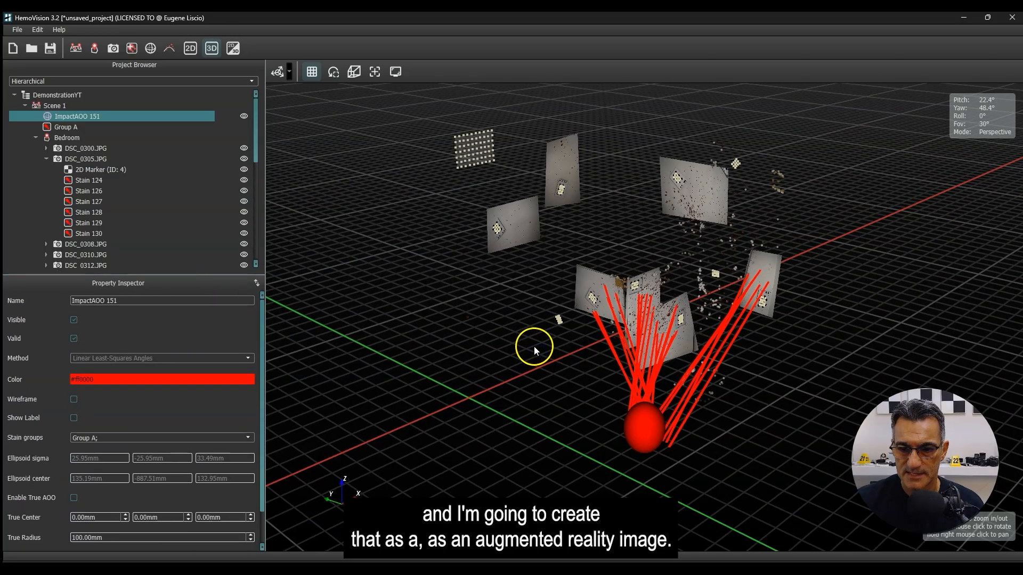
right_click_drag(534, 347, 544, 358)
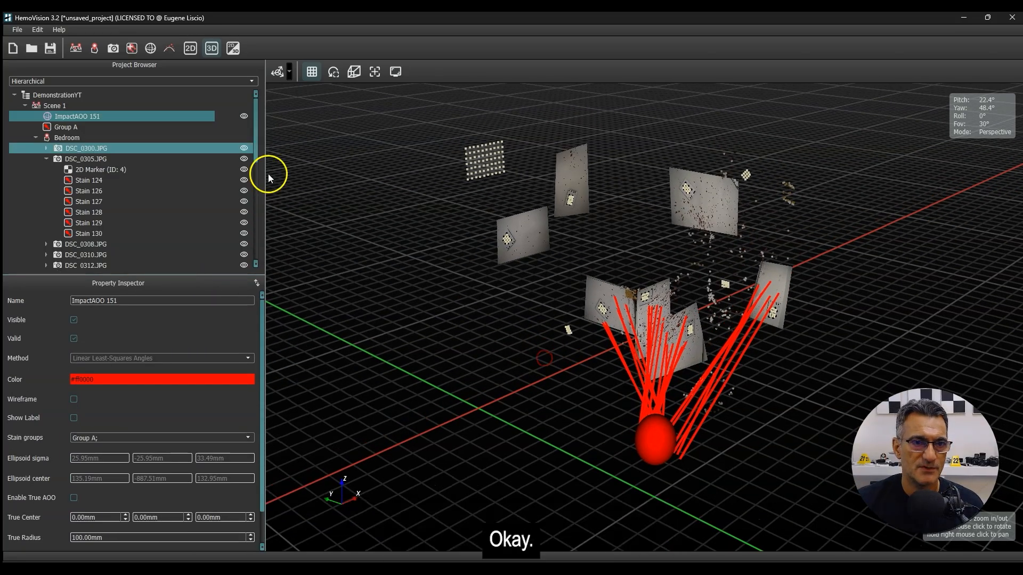
- Start adding an AR image to Scene 1, choosing the wide overview photo DSC_0323.JPG from the overview folder of Exercise1_Impact
left_click(38, 31)
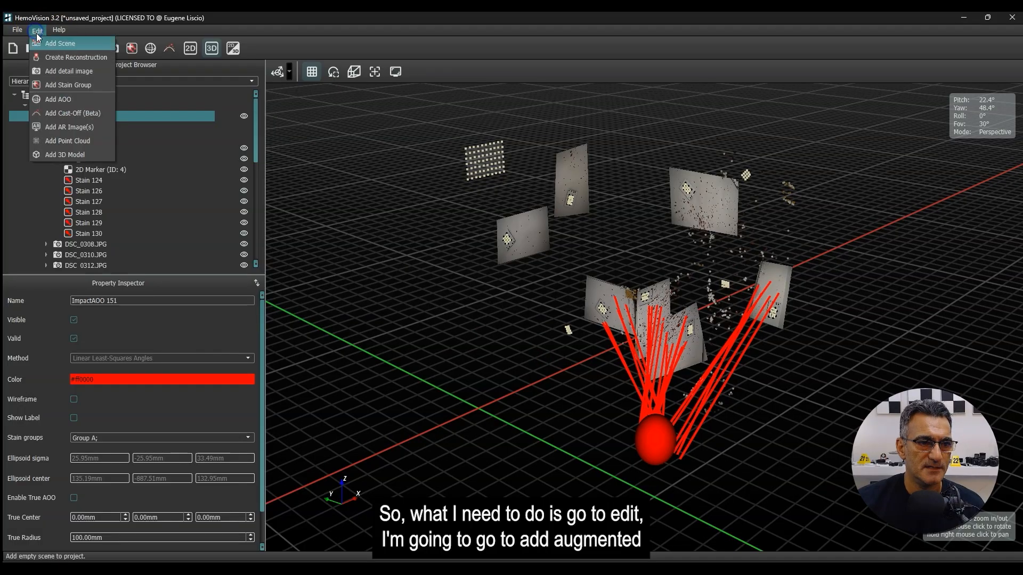
left_click(66, 127)
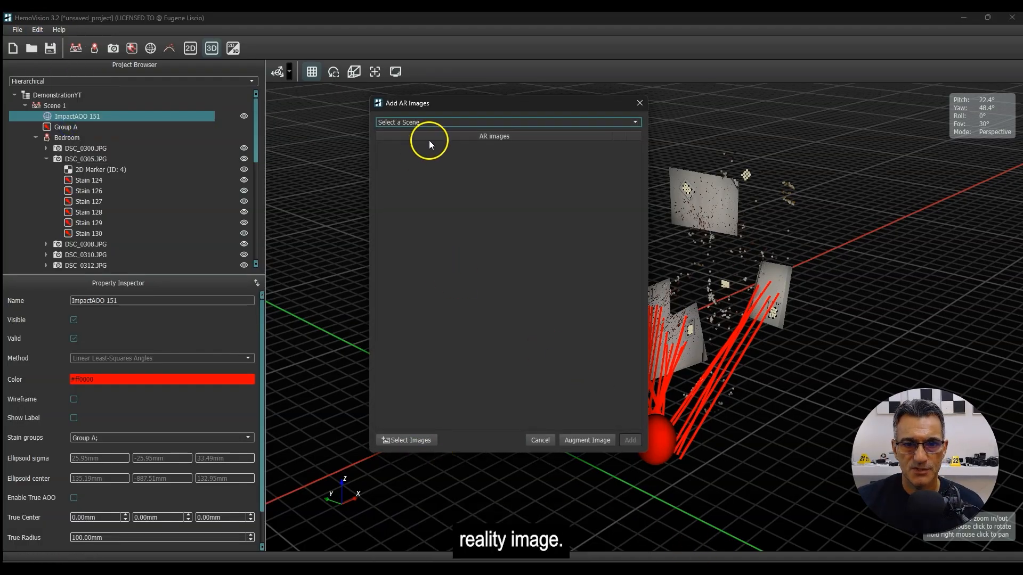
left_click(426, 123)
left_click(403, 135)
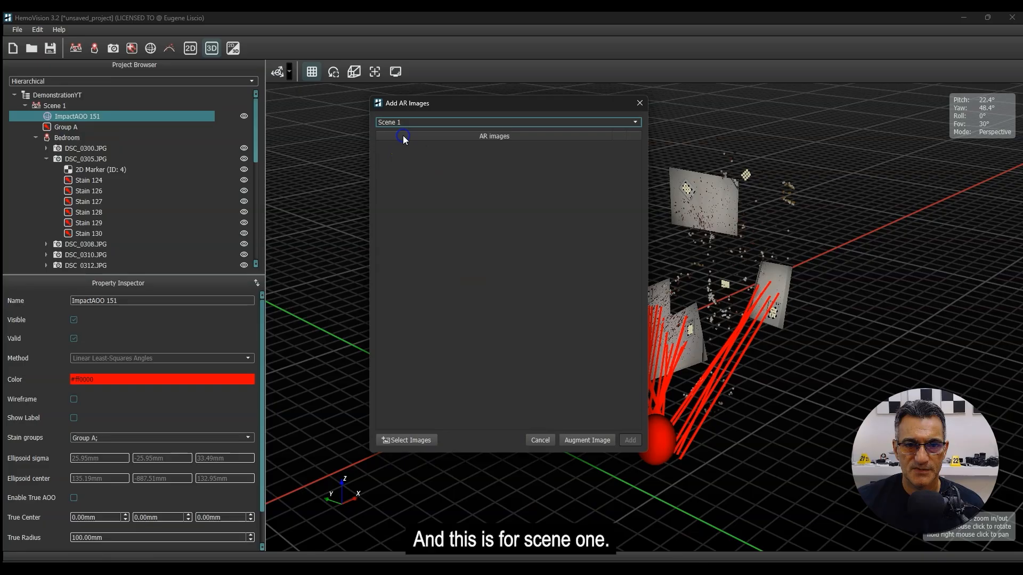
left_click(420, 440)
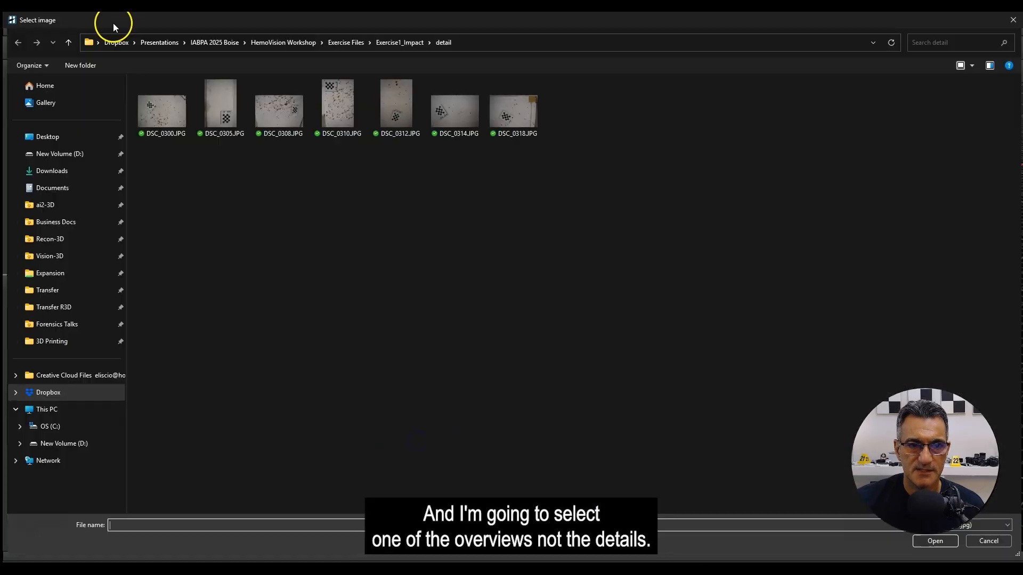
left_click(395, 43)
double_click(165, 117)
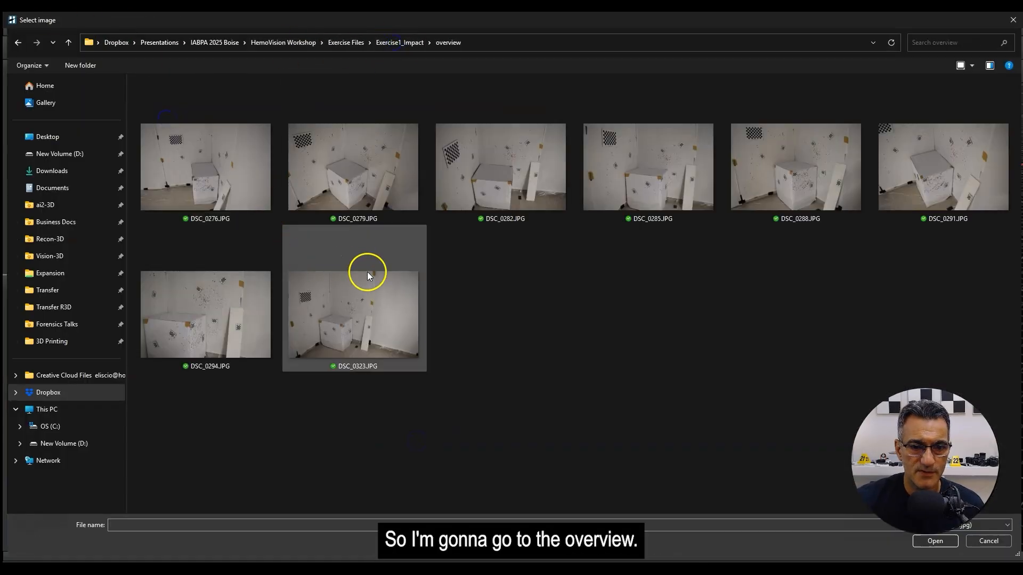
left_click(354, 313)
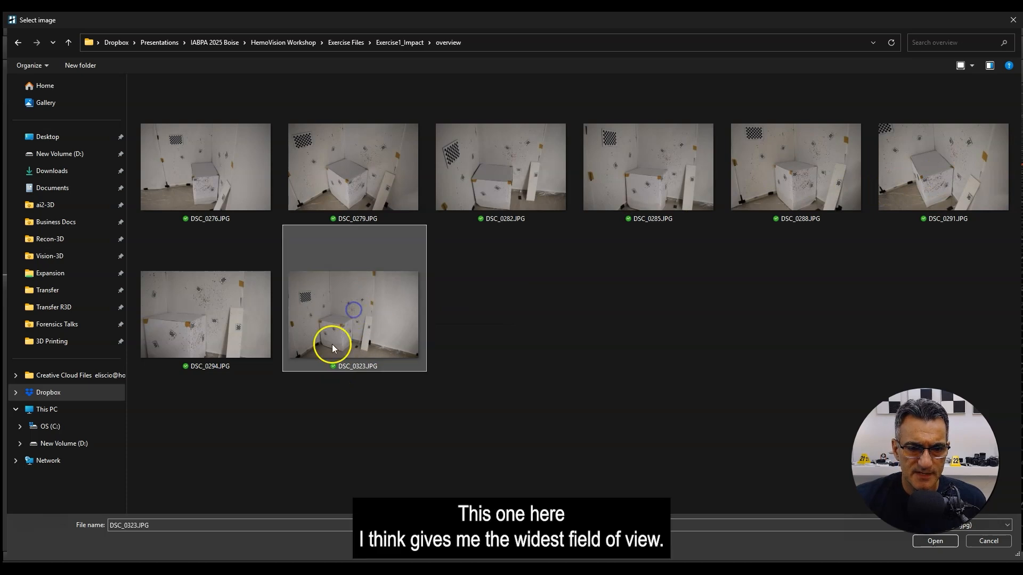
double_click(349, 313)
- Augment DSC_0323.JPG, add it to the scene, and view its estimated camera position in 3D
left_click(580, 441)
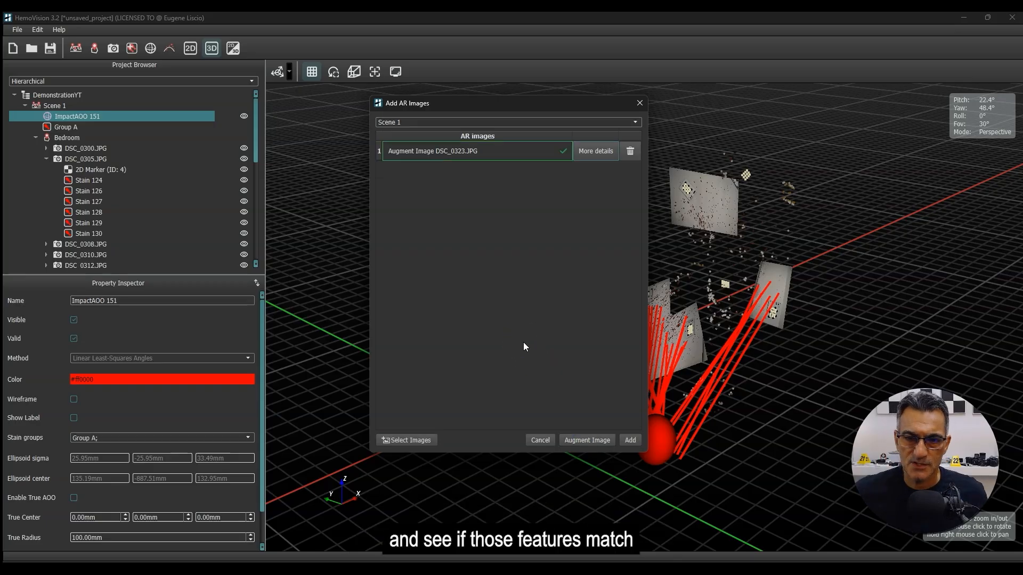
left_click(624, 444)
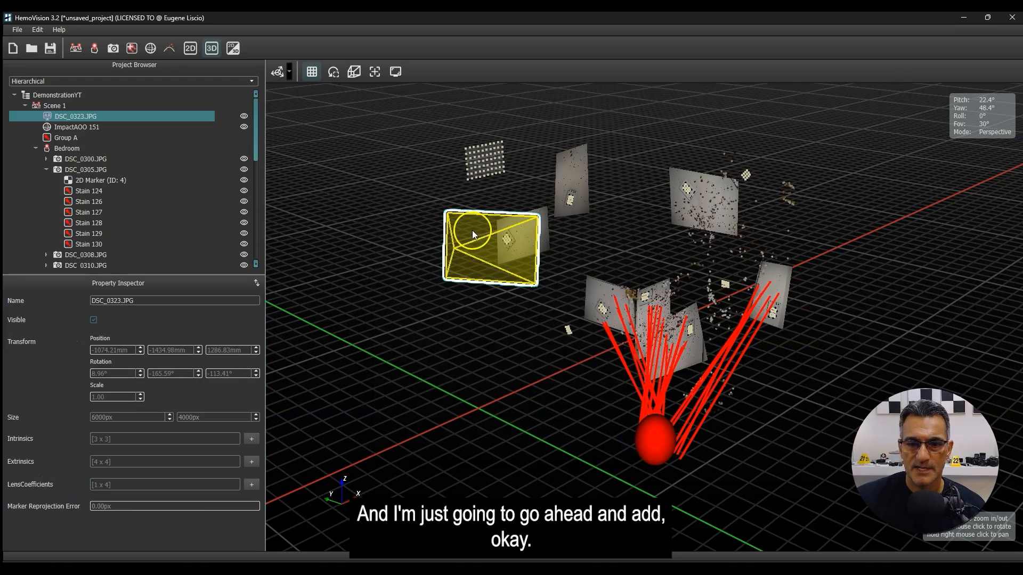
left_click_drag(540, 331, 328, 224)
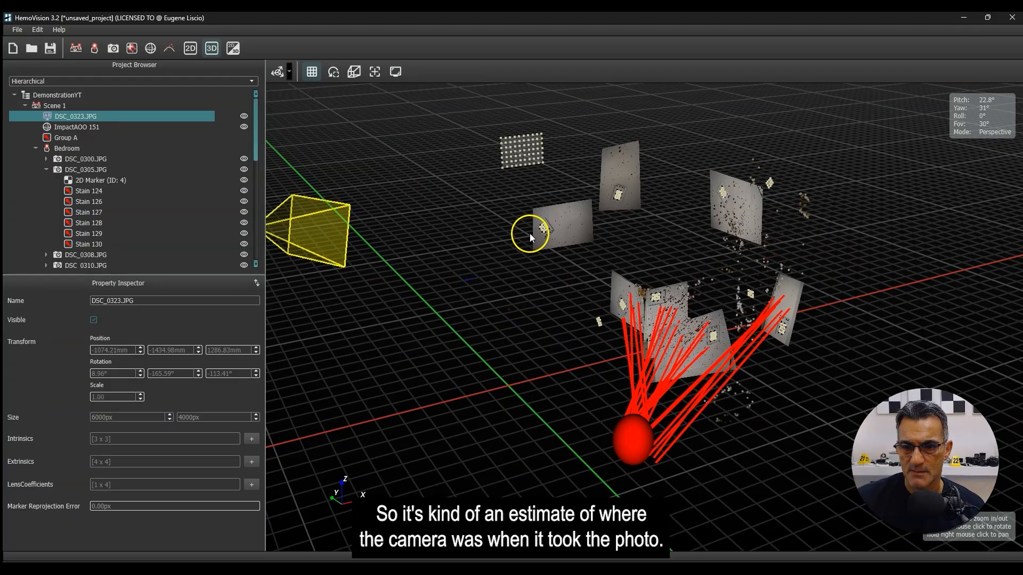
left_click_drag(471, 304, 539, 337)
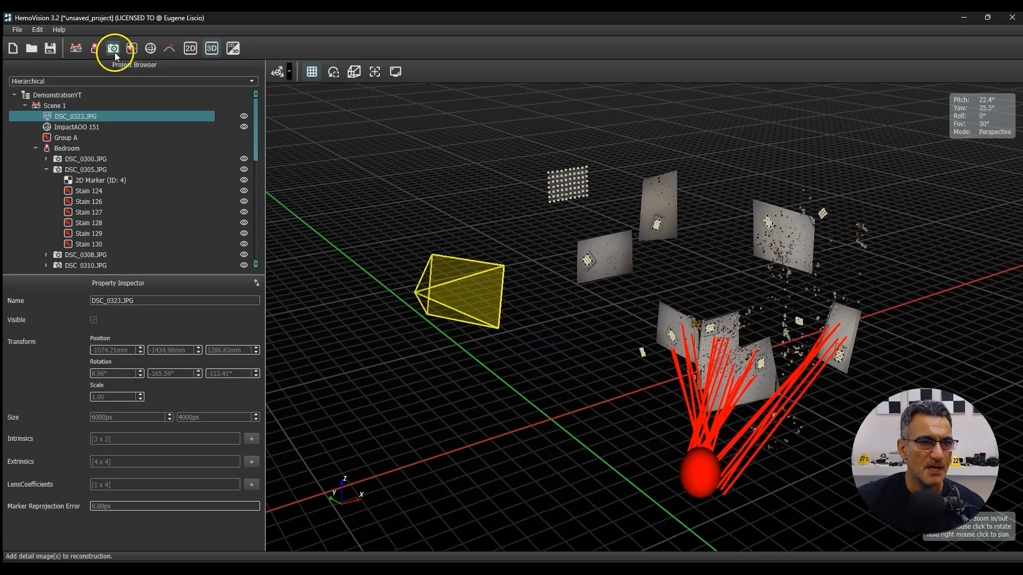
- Show the augmented DSC_0323.JPG in 2D with its trajectory overlay, then alongside a closer 3D view of the scene
left_click(187, 51)
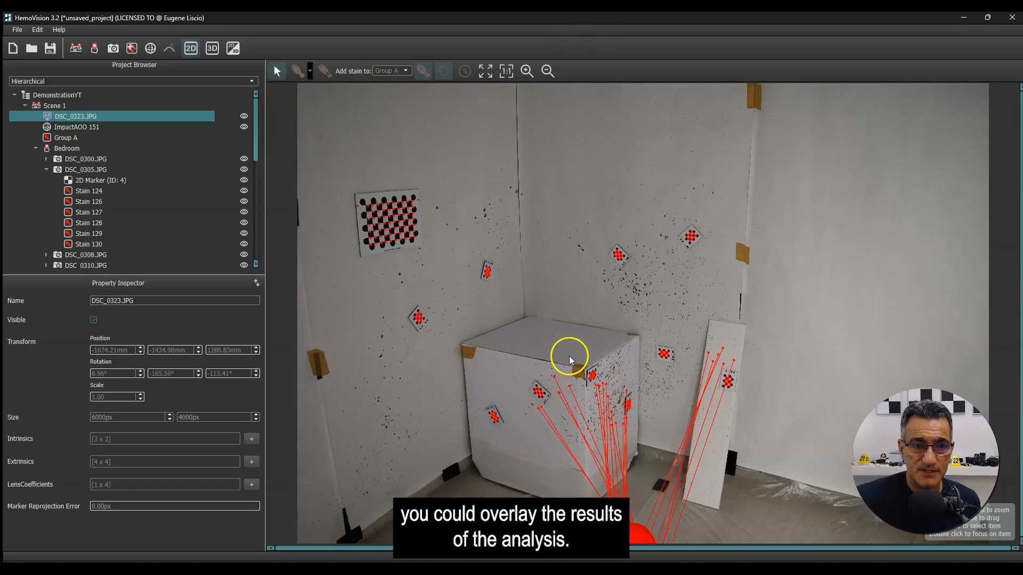
left_click(231, 47)
left_click_drag(897, 353, 797, 333)
scroll(781, 354, "up", 5)
right_click_drag(748, 390, 759, 388)
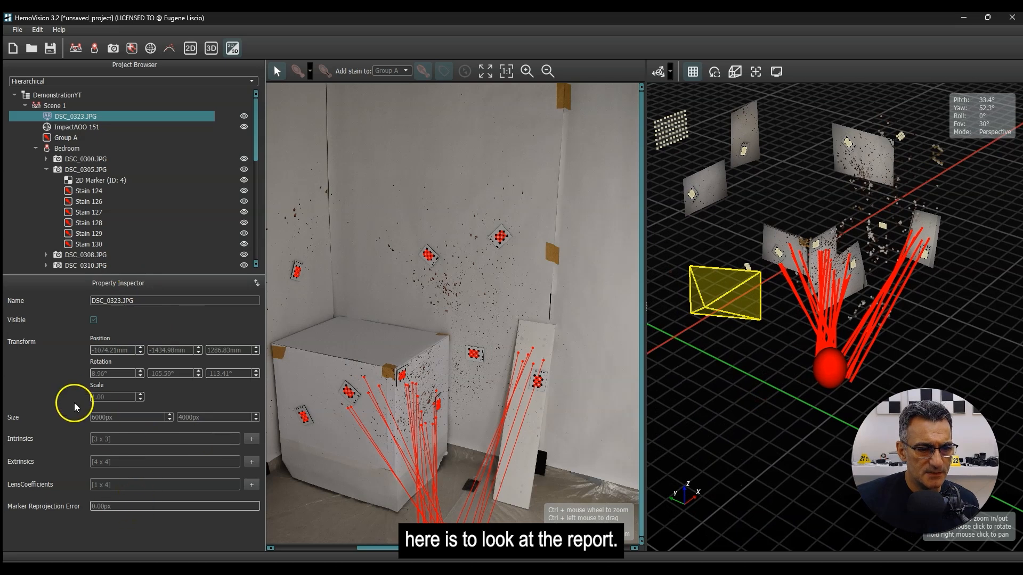
- Export a PDF report with all sections and advanced stain data included, saved as AOO Report in the Exercise1_Impact folder
left_click(17, 30)
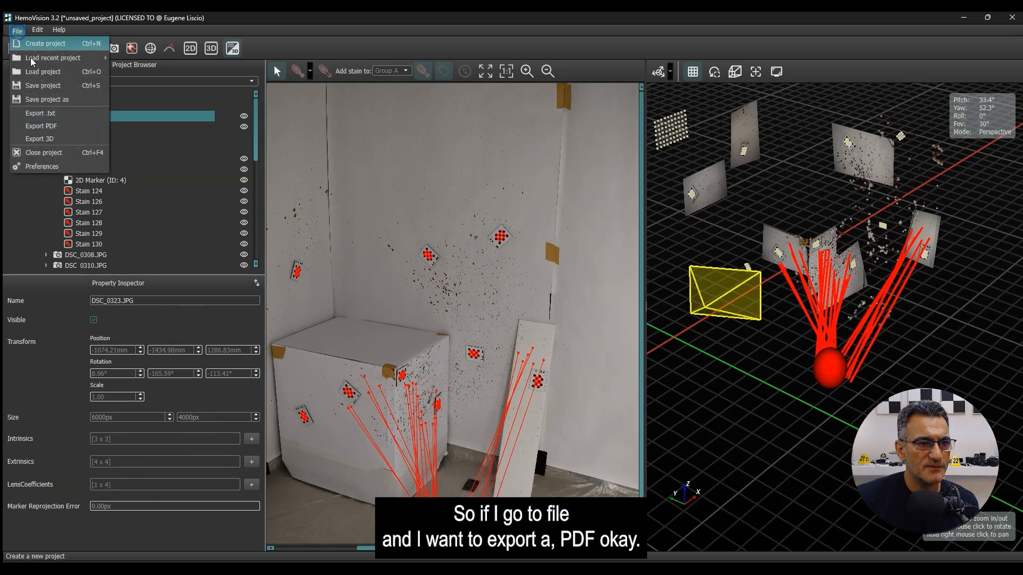
left_click(49, 128)
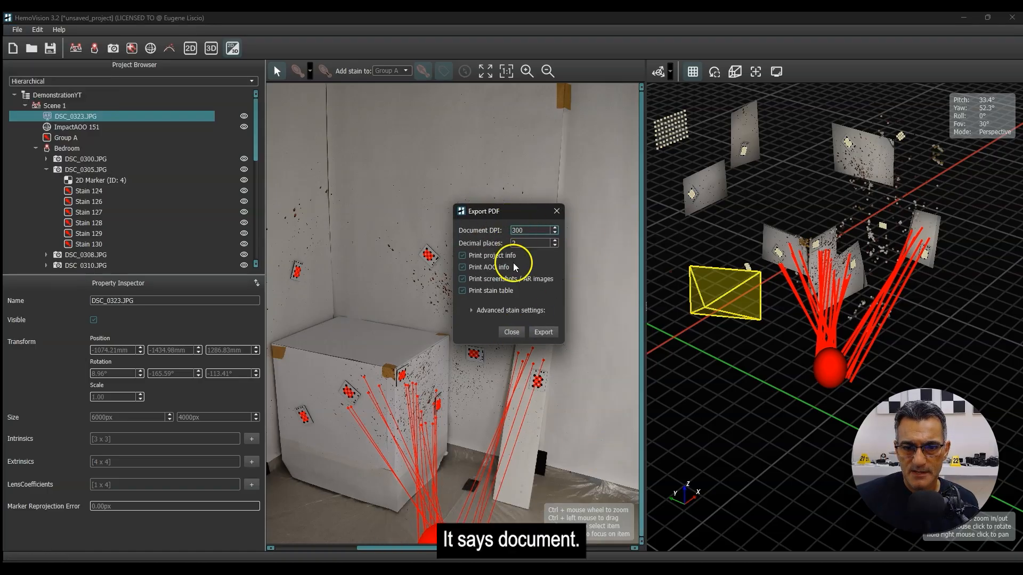
left_click(499, 311)
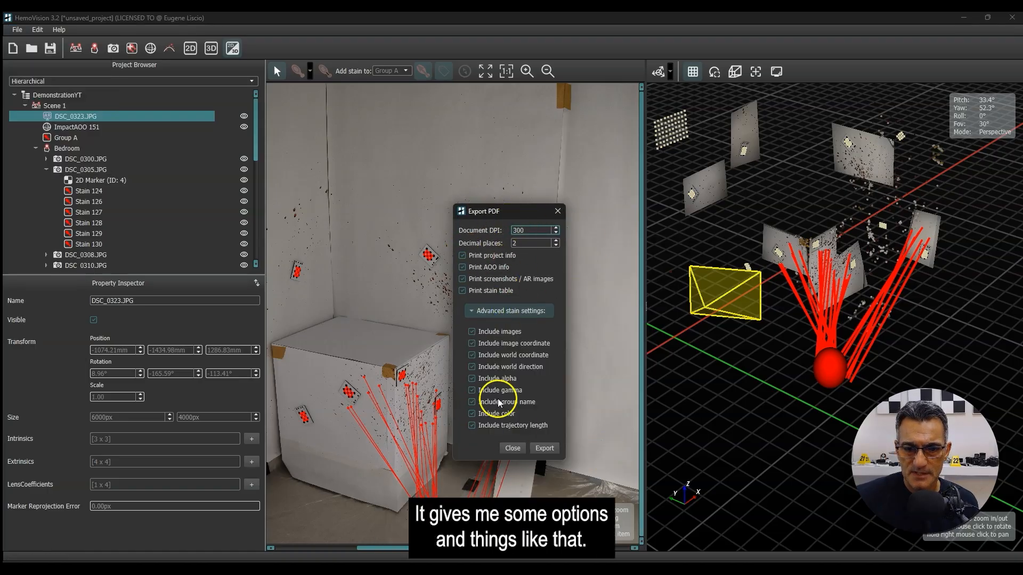
left_click(549, 449)
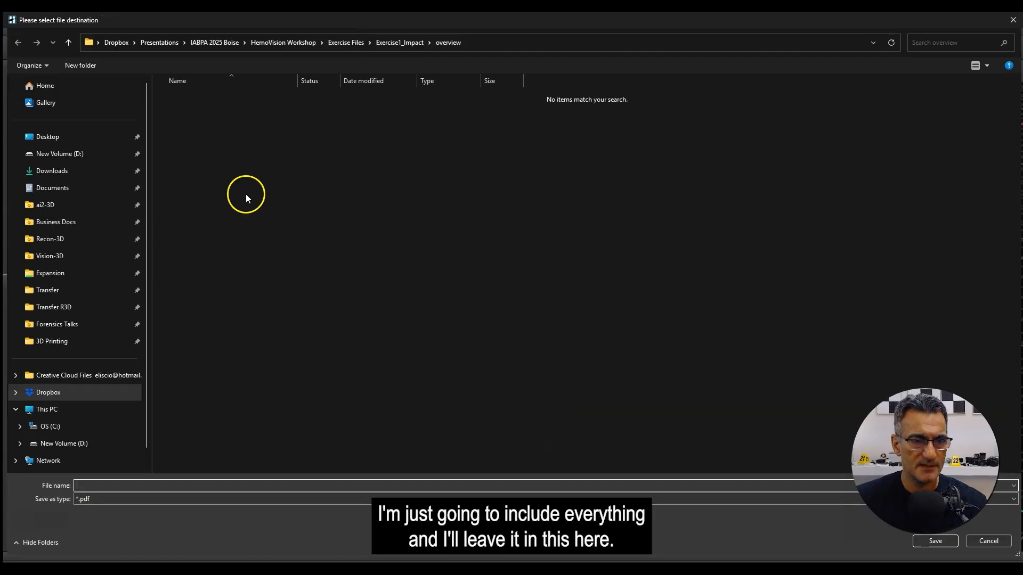
left_click(379, 42)
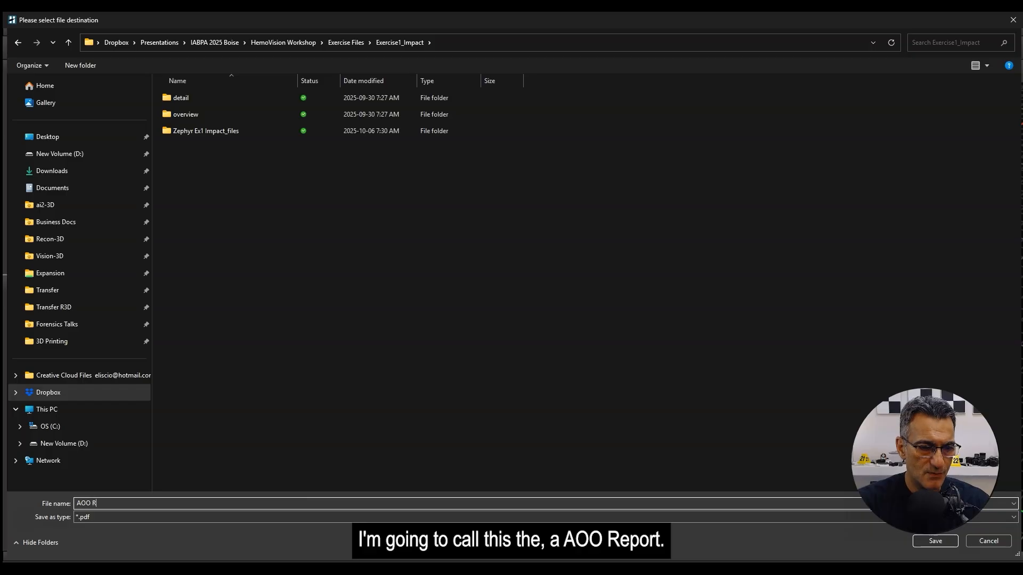
key("Return")
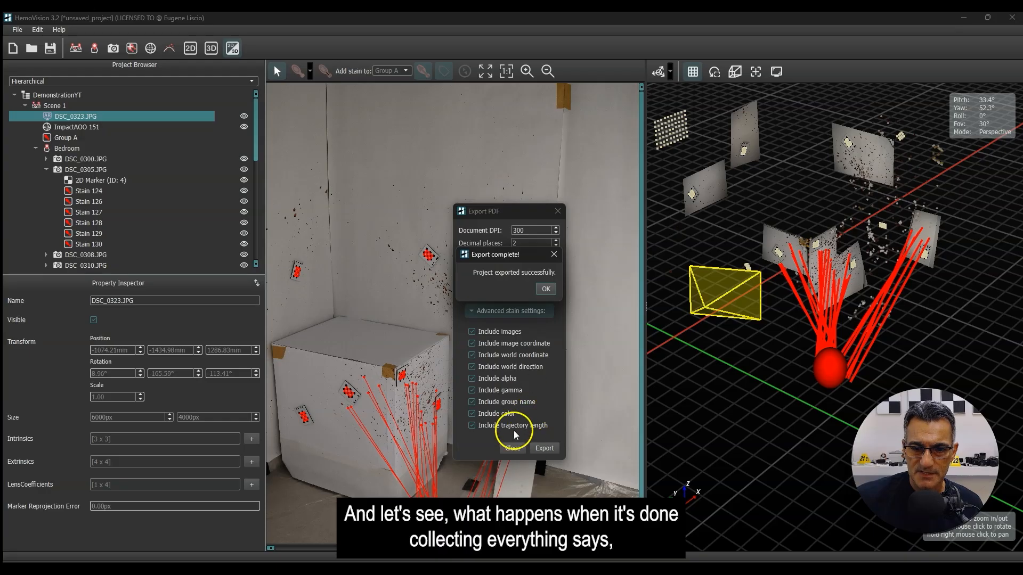
left_click(546, 289)
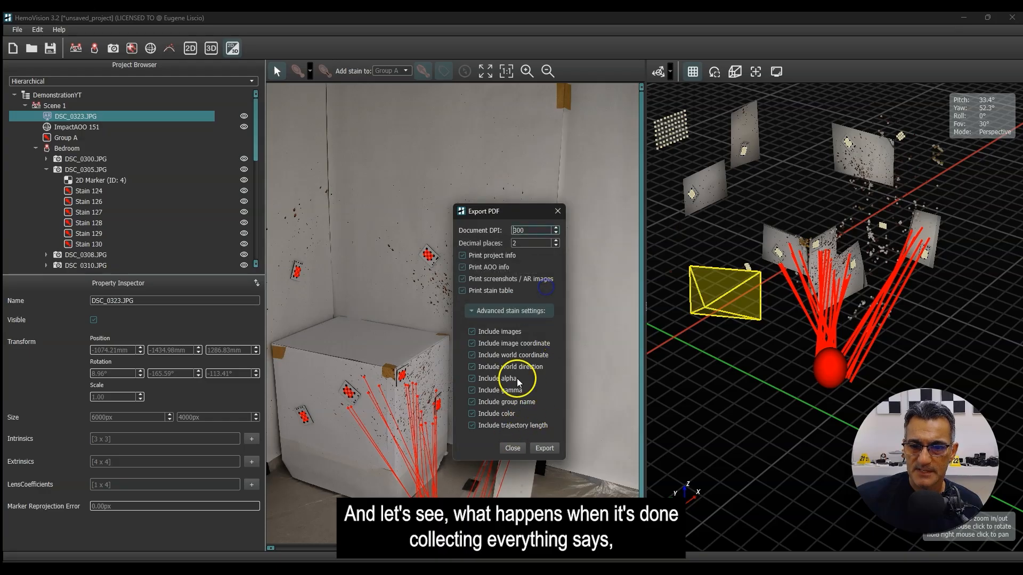
left_click(508, 448)
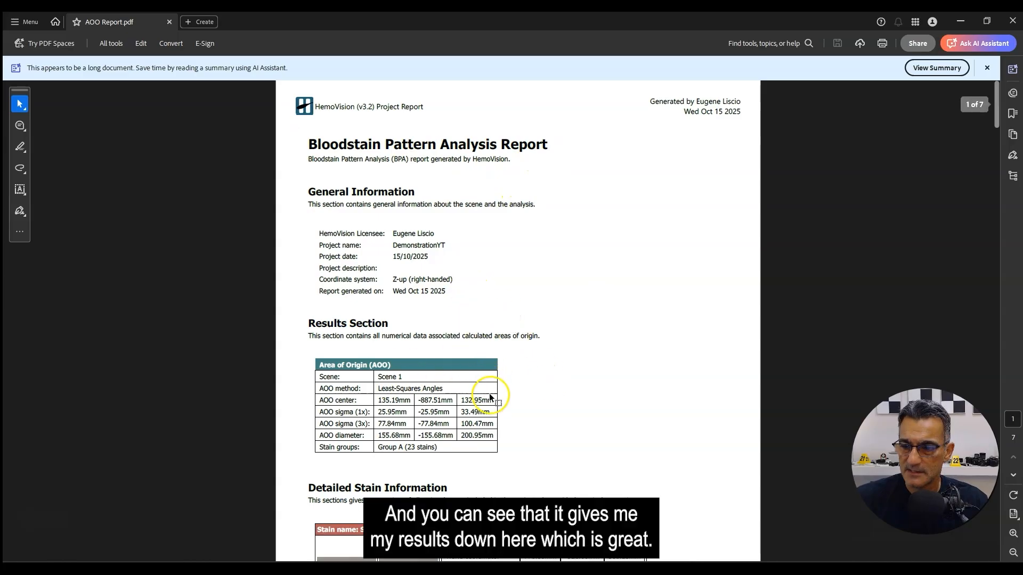
- Review the AOO Report PDF, examining the area of origin results and the detailed data for each stain
scroll(565, 400, "down", 4)
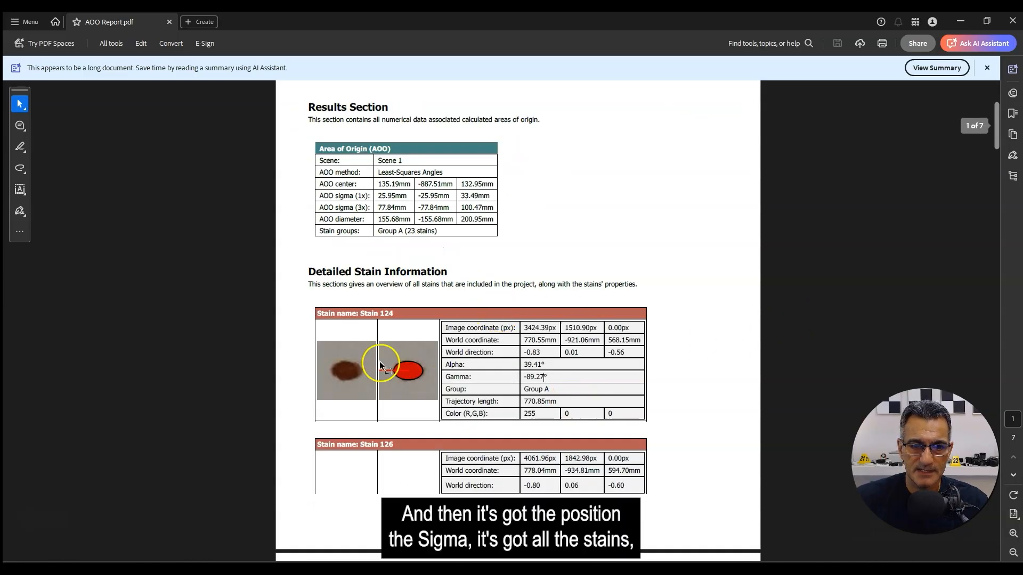
scroll(426, 191, "down", 4)
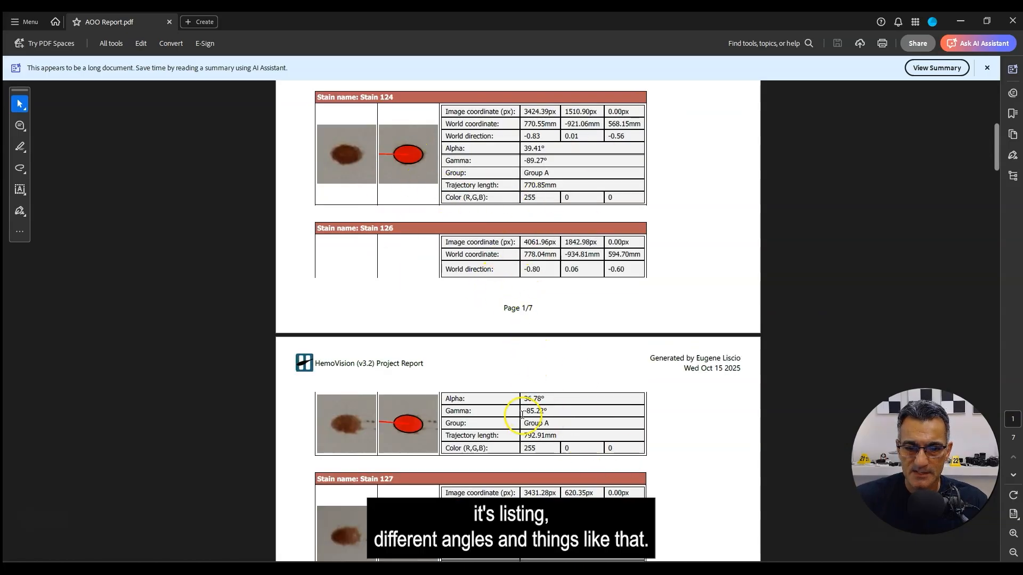
scroll(519, 360, "down", 1)
scroll(535, 388, "down", 3)
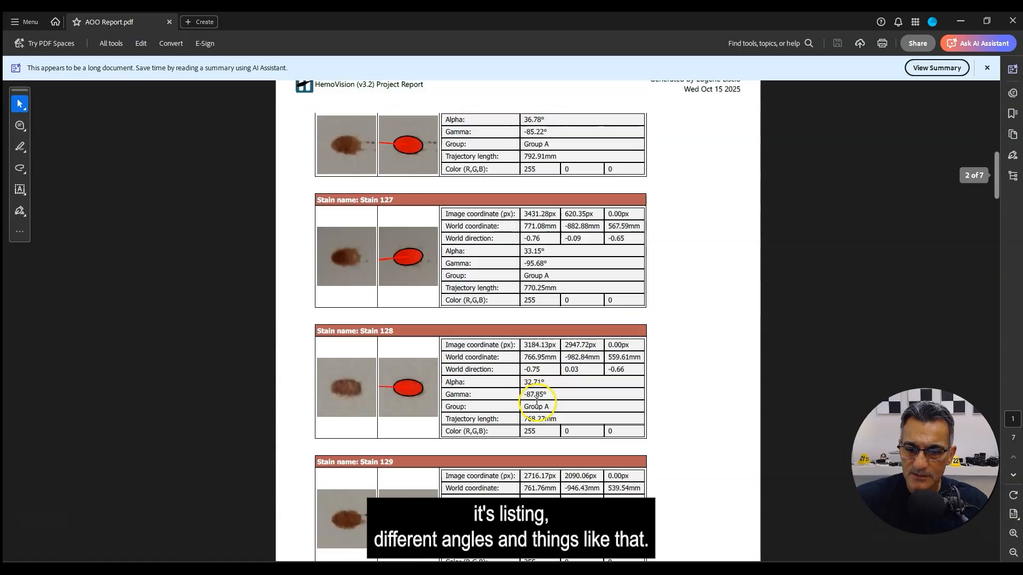
scroll(612, 362, "down", 5)
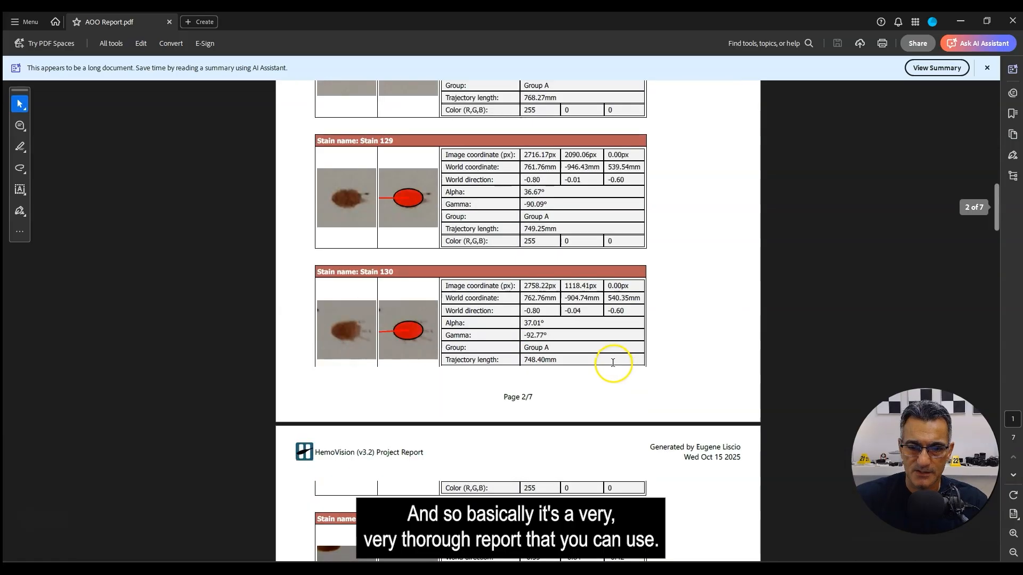
scroll(612, 365, "down", 20)
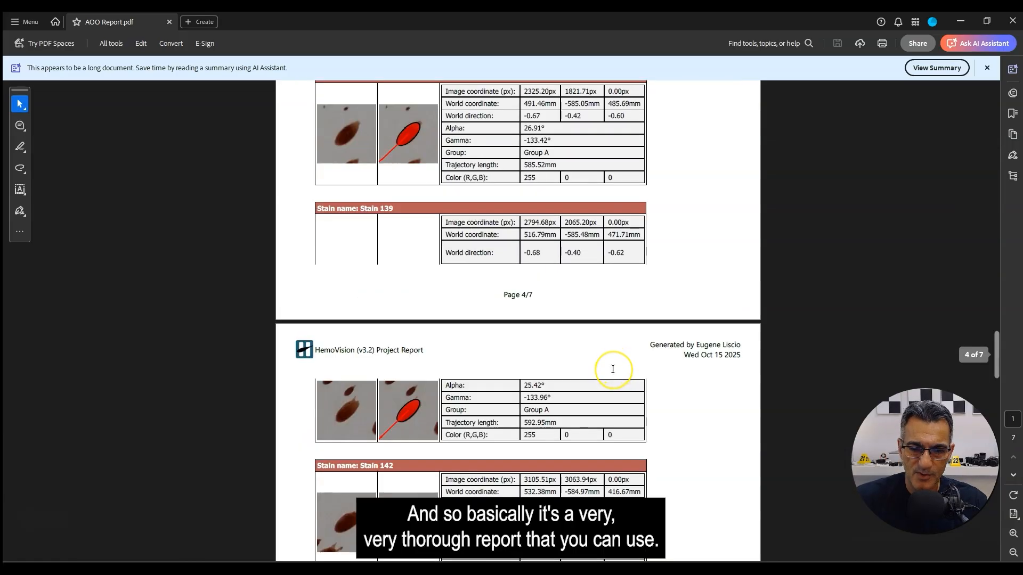
scroll(612, 369, "down", 10)
left_click(611, 367)
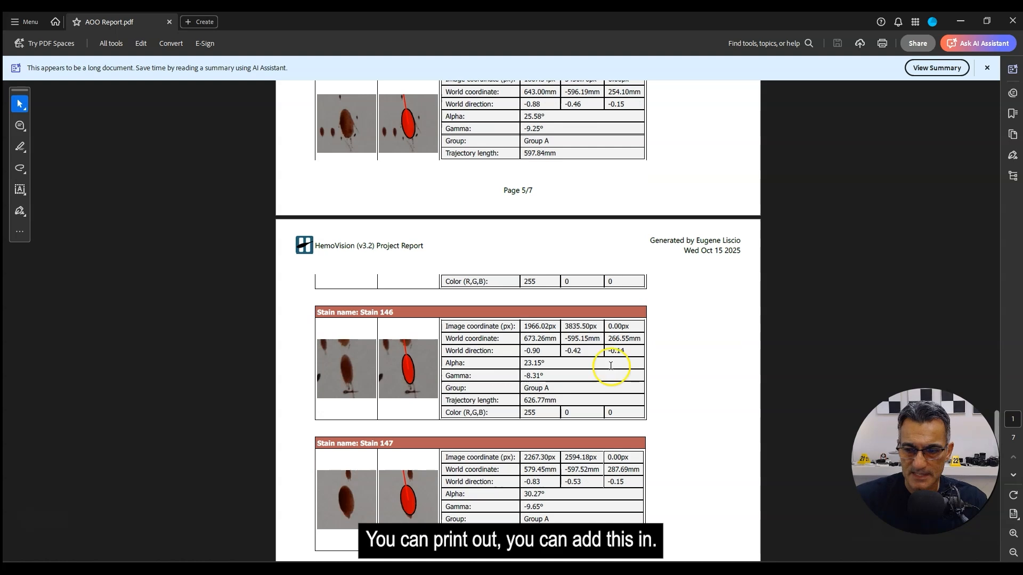
- Examine the augmented reality image DSC_0323.JPG on the last page of the report
scroll(611, 369, "down", 8)
scroll(580, 399, "down", 8)
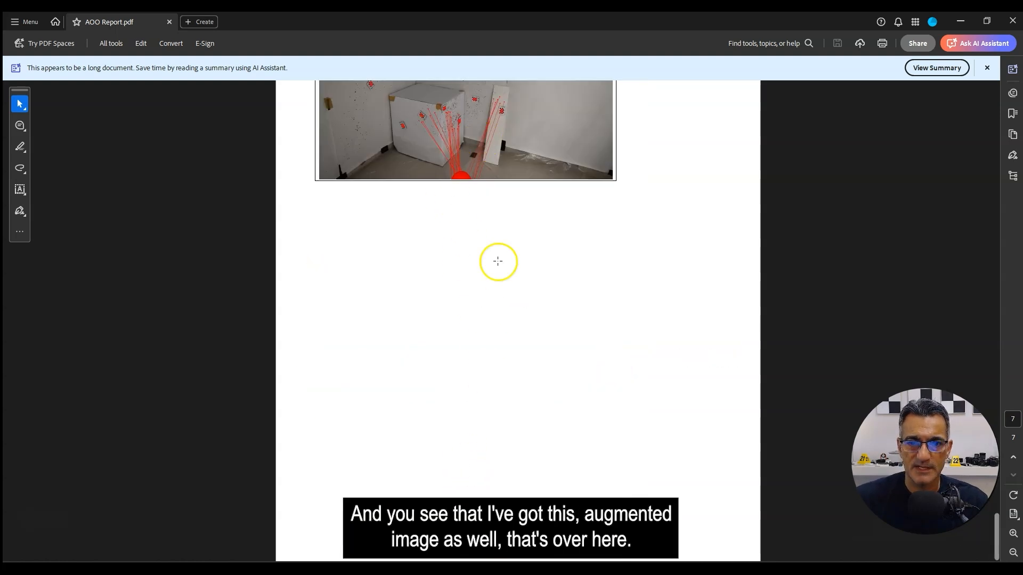
scroll(506, 143, "up", 2)
scroll(560, 164, "up", 2)
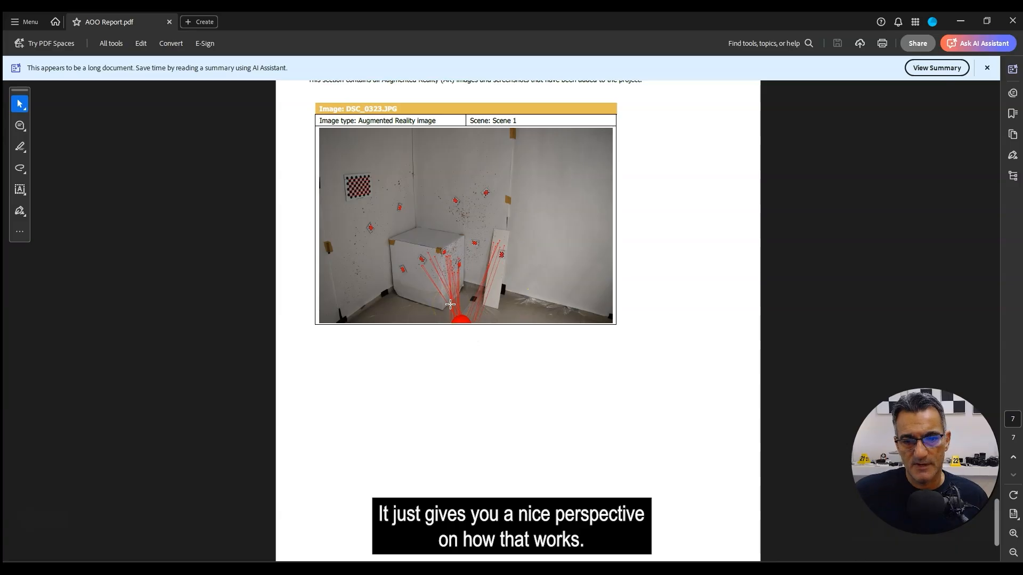
- Switch back to HemoVision and take a closer look at the trajectories overlaid on DSC_0323.JPG
left_click(962, 23)
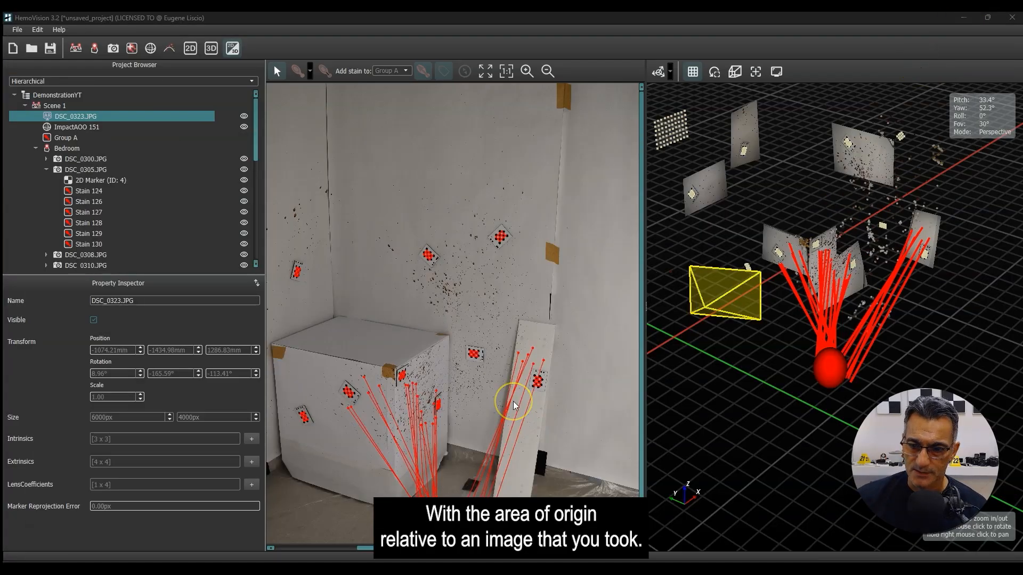
scroll(513, 401, "up", 3, "ctrl")
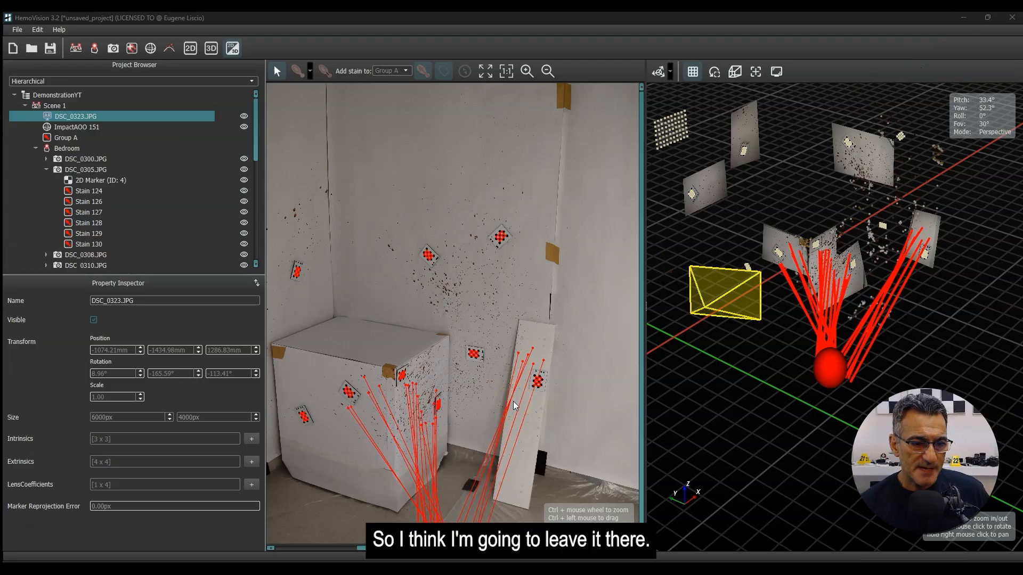